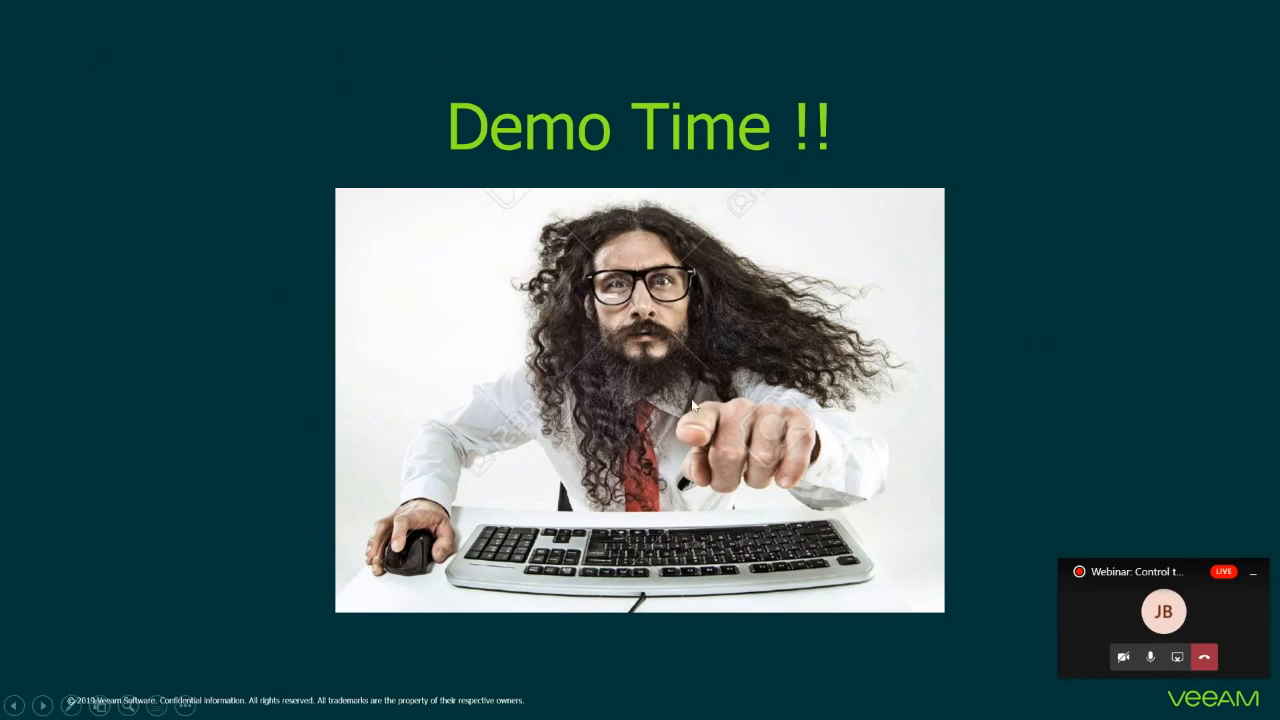
Step: End the slideshow, switch to the remote desktop session, and reconnect to the Veeam Backup for Microsoft Office 365 server
key(Escape)
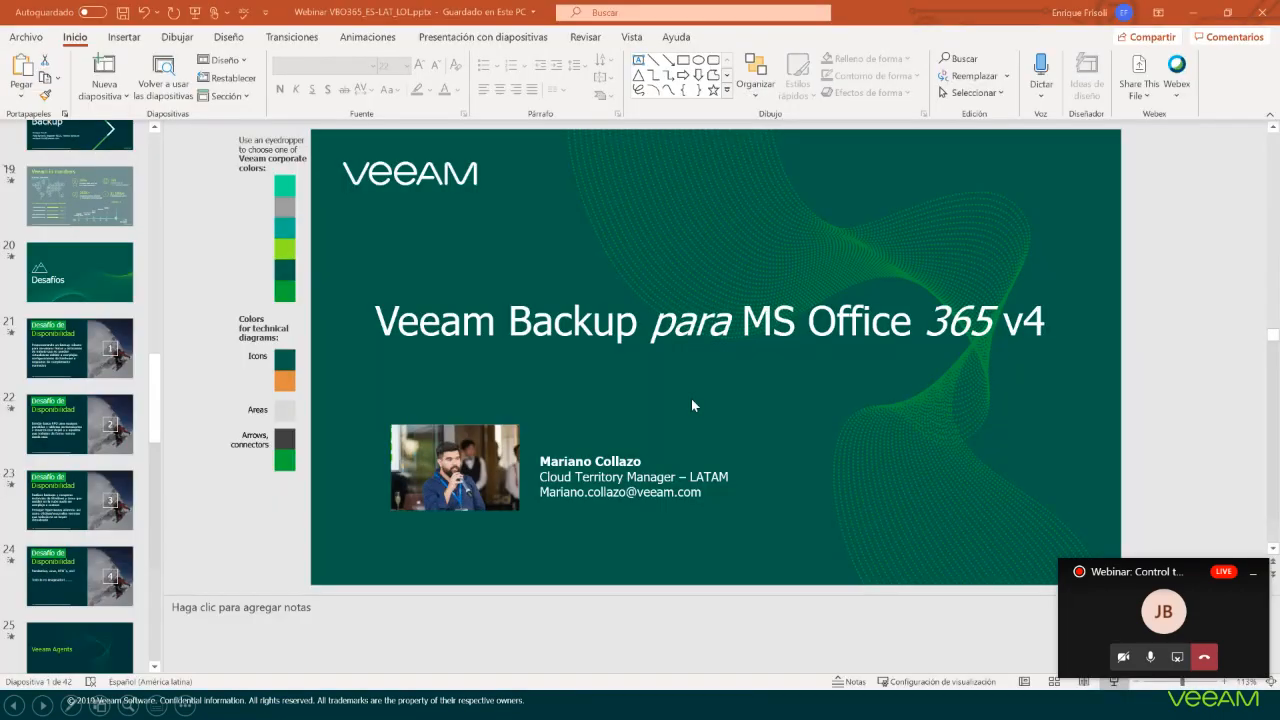
mouse_move(514, 706)
click(519, 646)
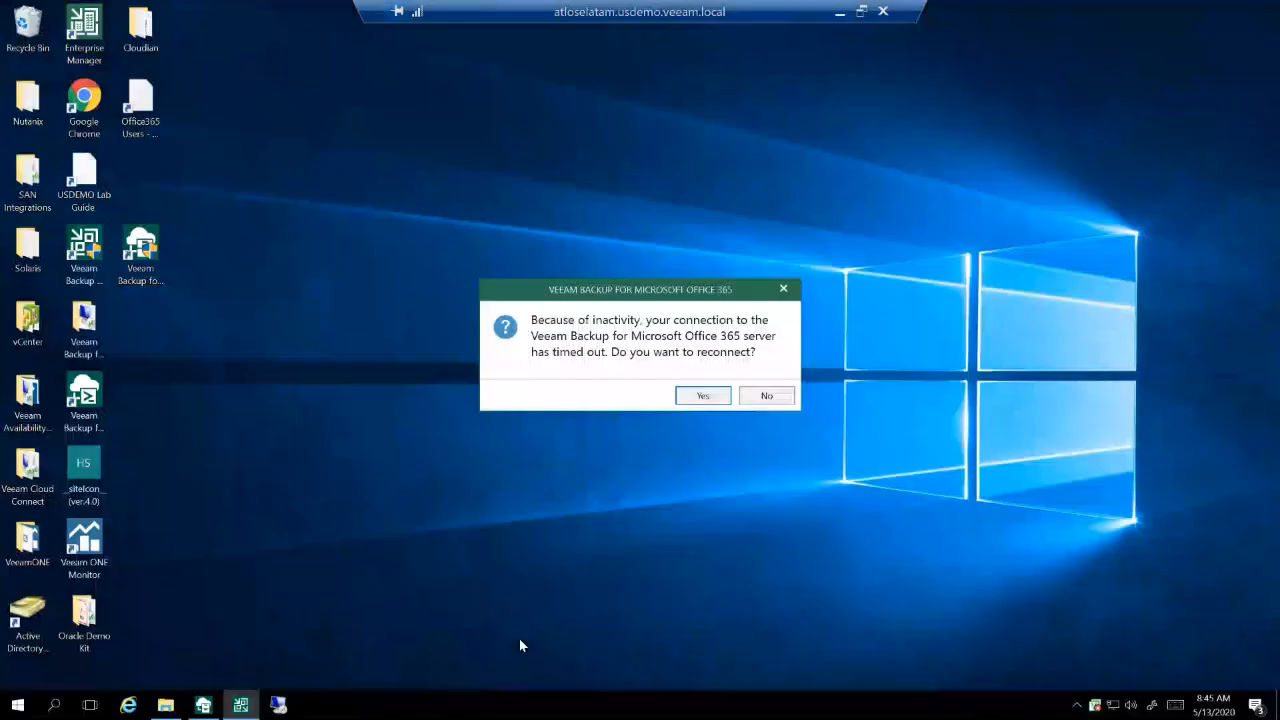
click(697, 398)
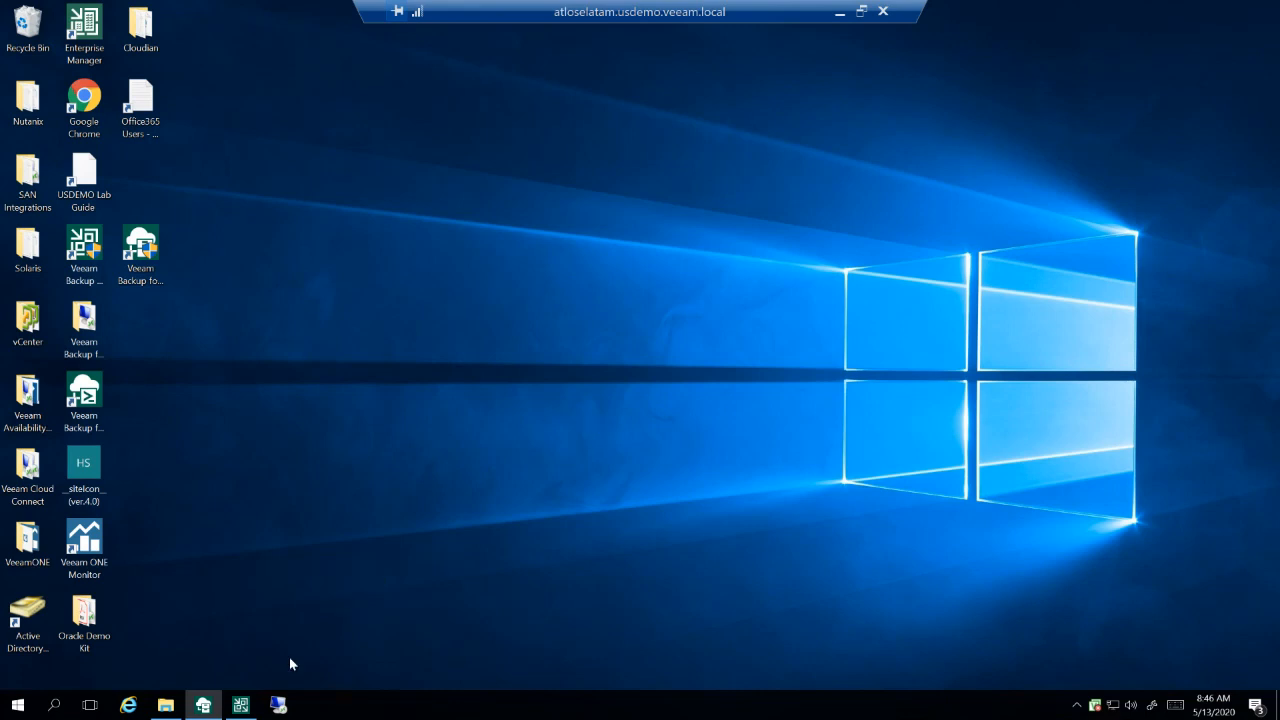
mouse_move(240, 708)
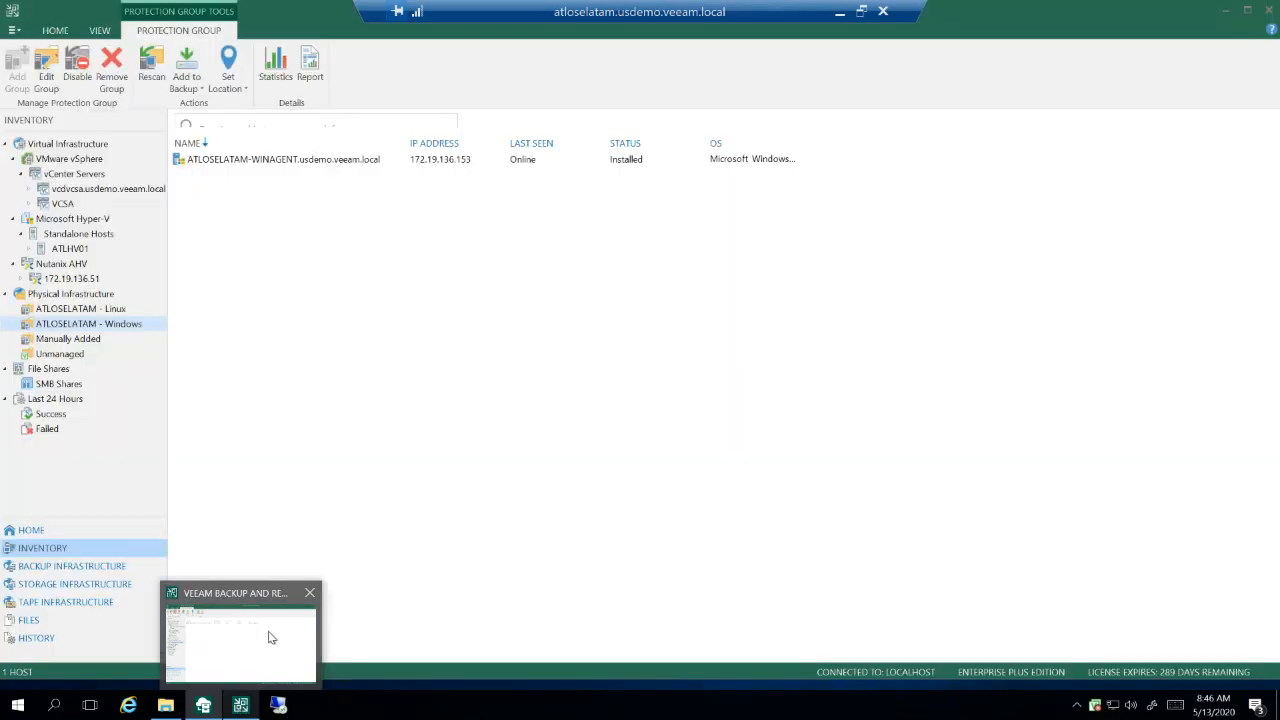
click(269, 637)
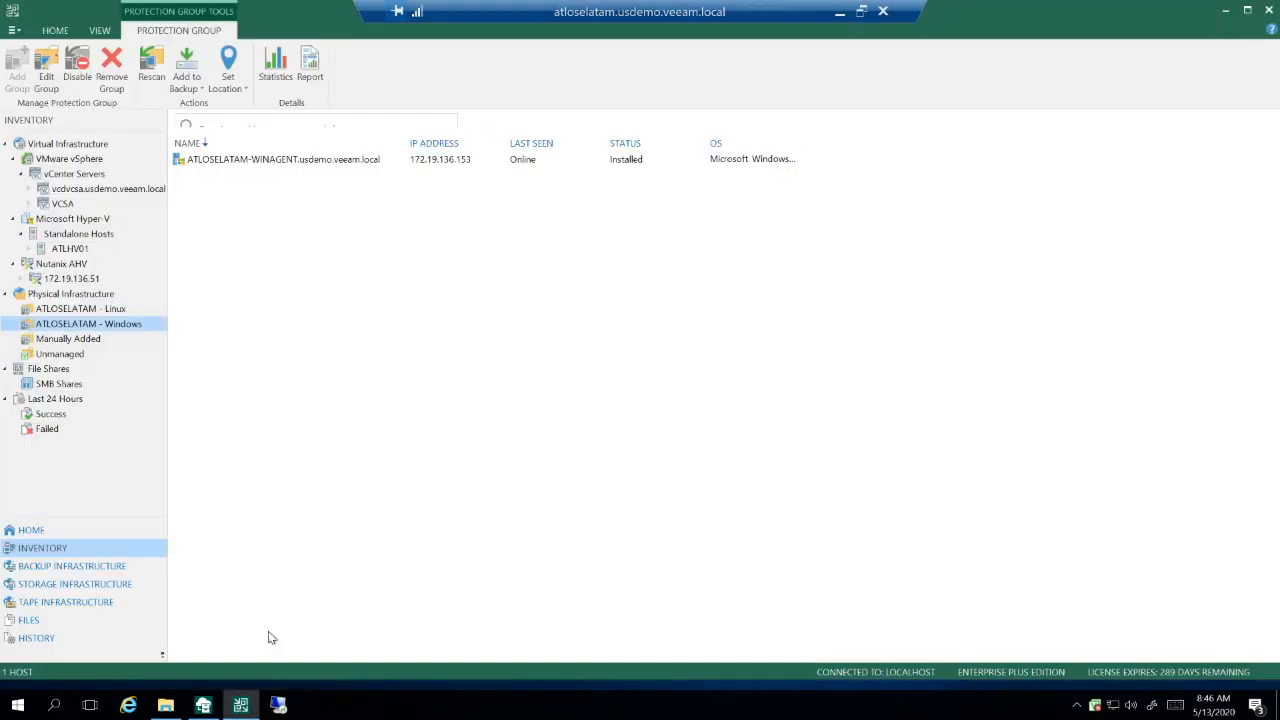
click(1233, 9)
Step: Switch to the Veeam Backup for Microsoft Office 365 console and collapse the Organizations and Last 24 hours nodes
click(203, 706)
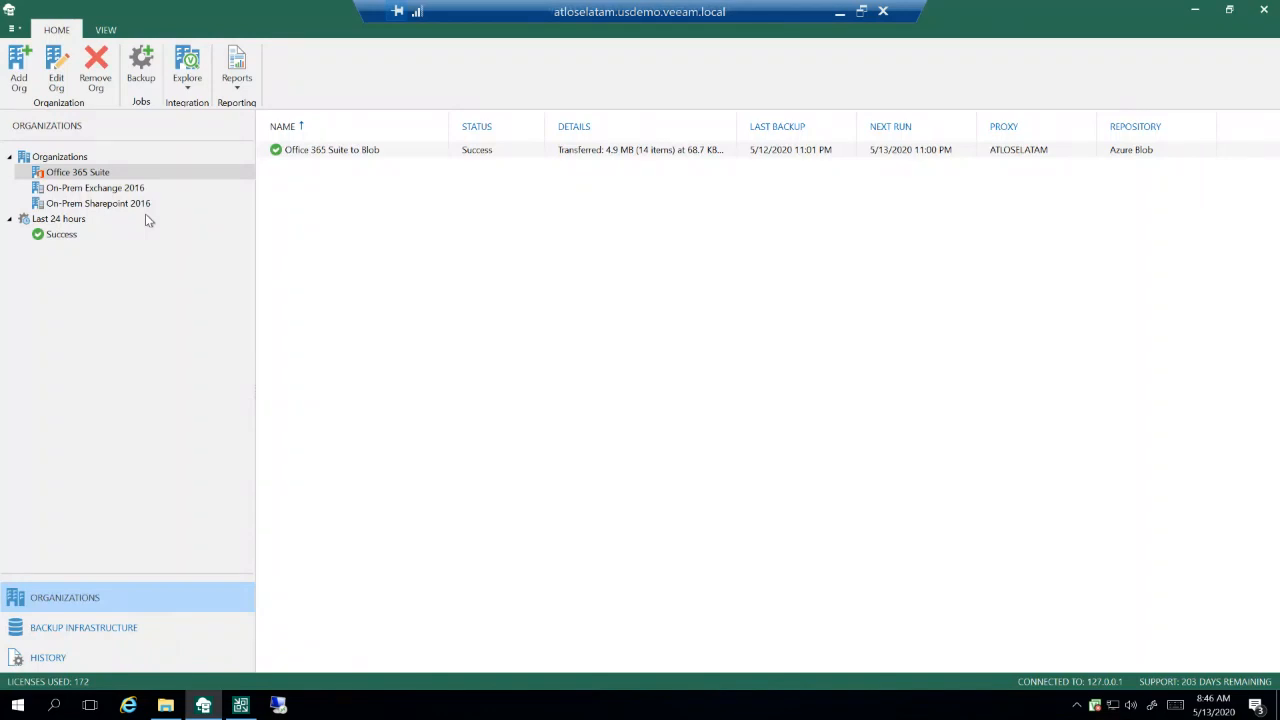
click(10, 157)
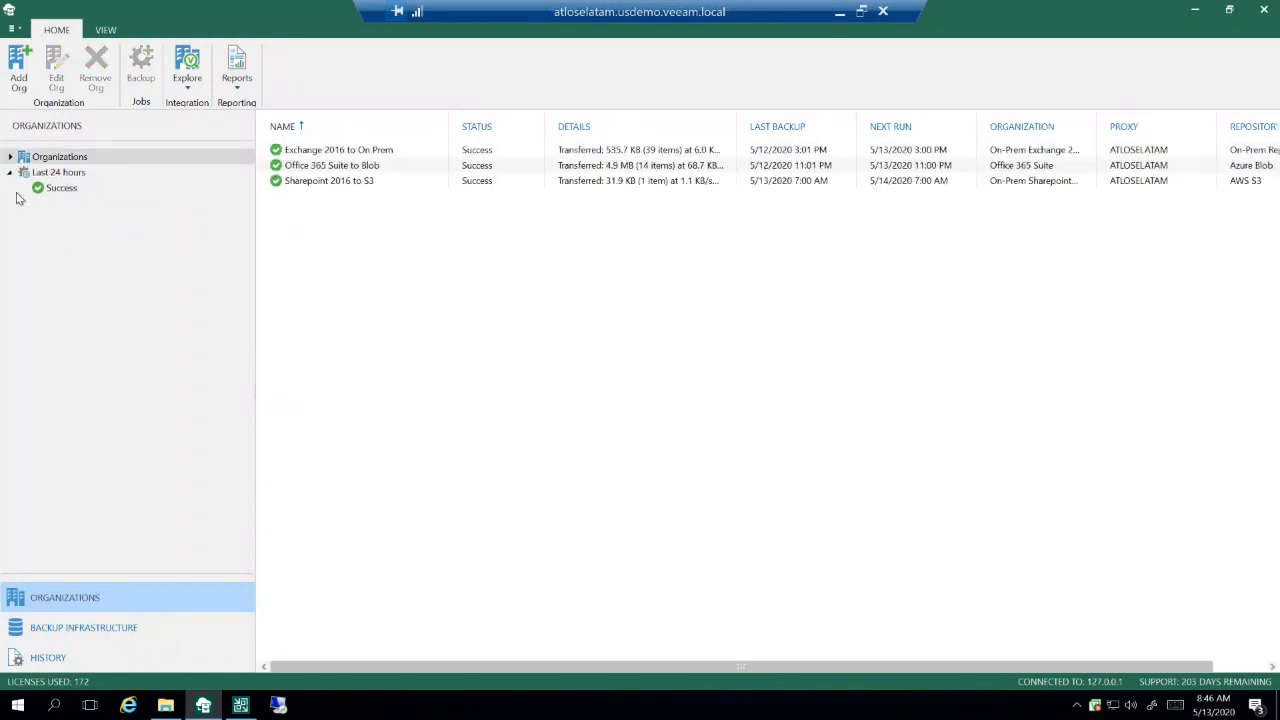
click(10, 172)
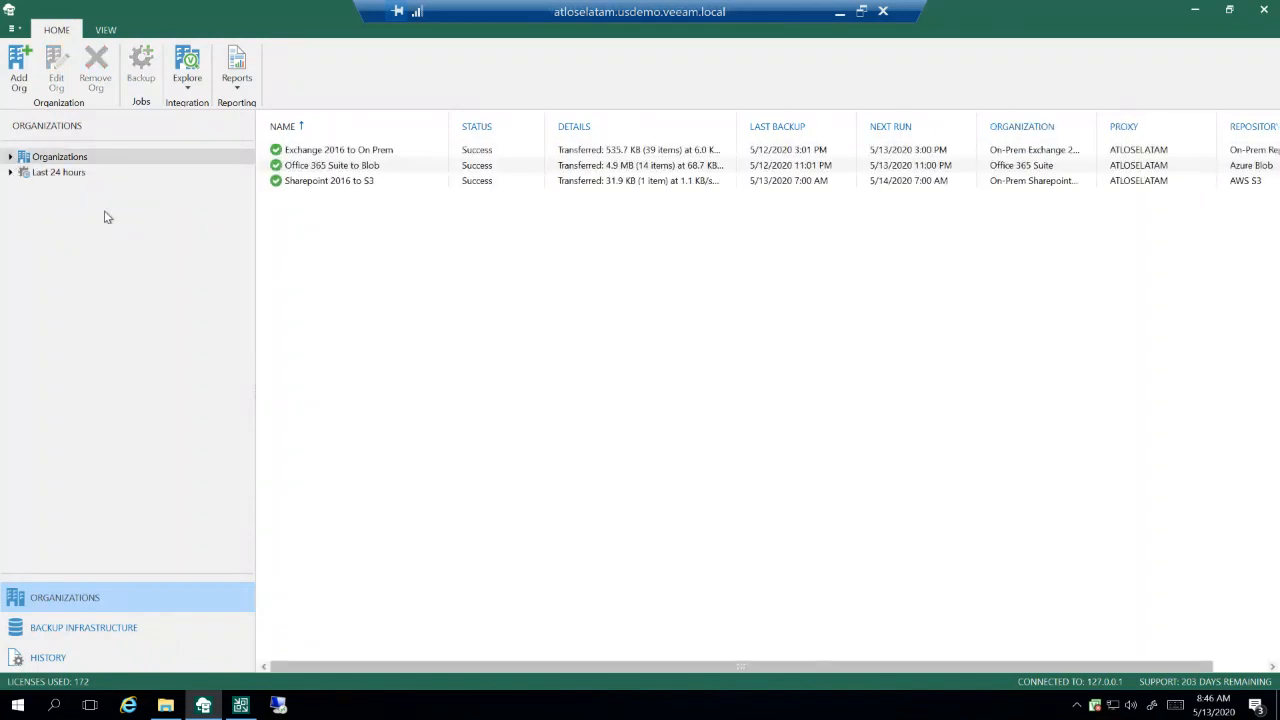
Step: Look through the backup proxies, backup repositories and object storage repositories in the backup infrastructure
click(99, 628)
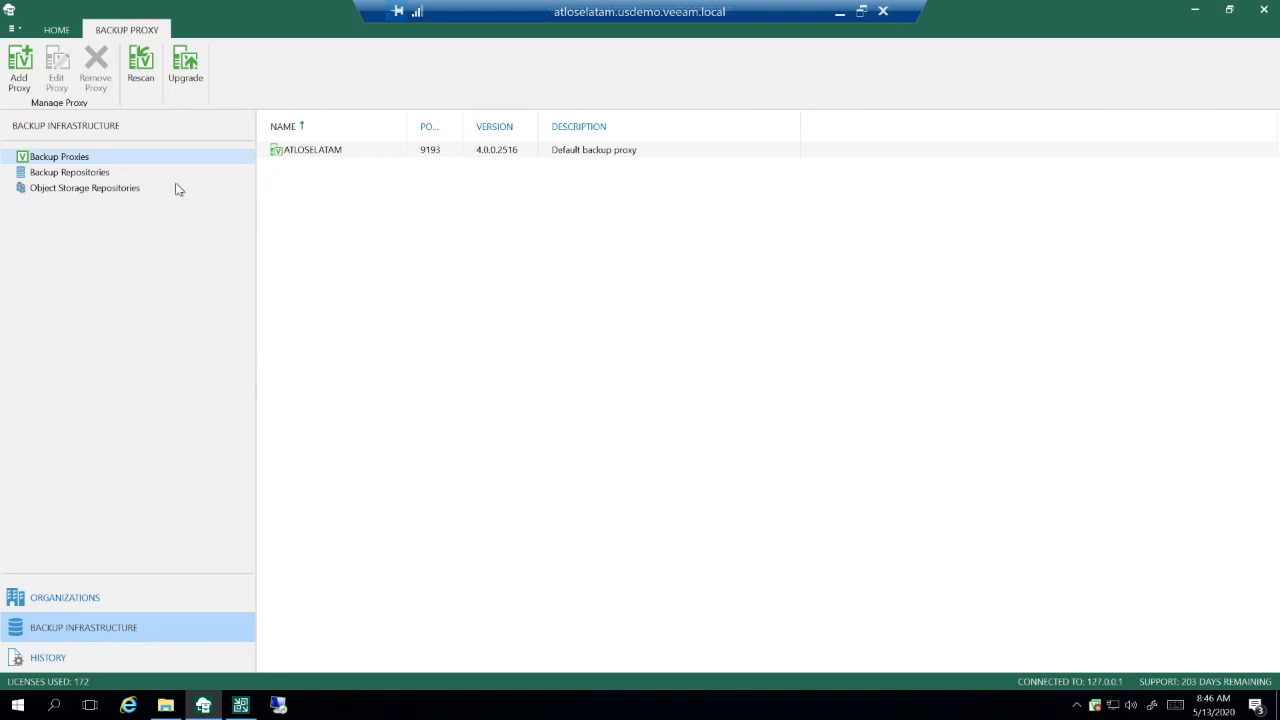
click(107, 174)
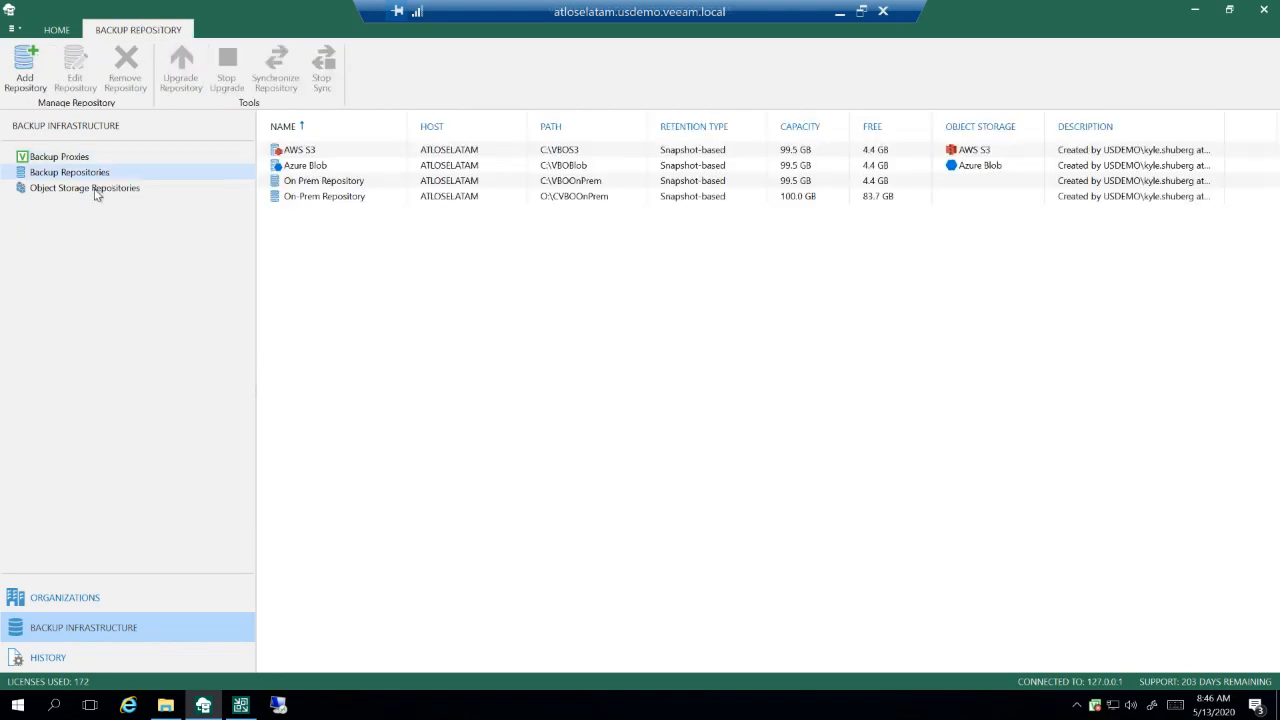
click(100, 189)
click(93, 176)
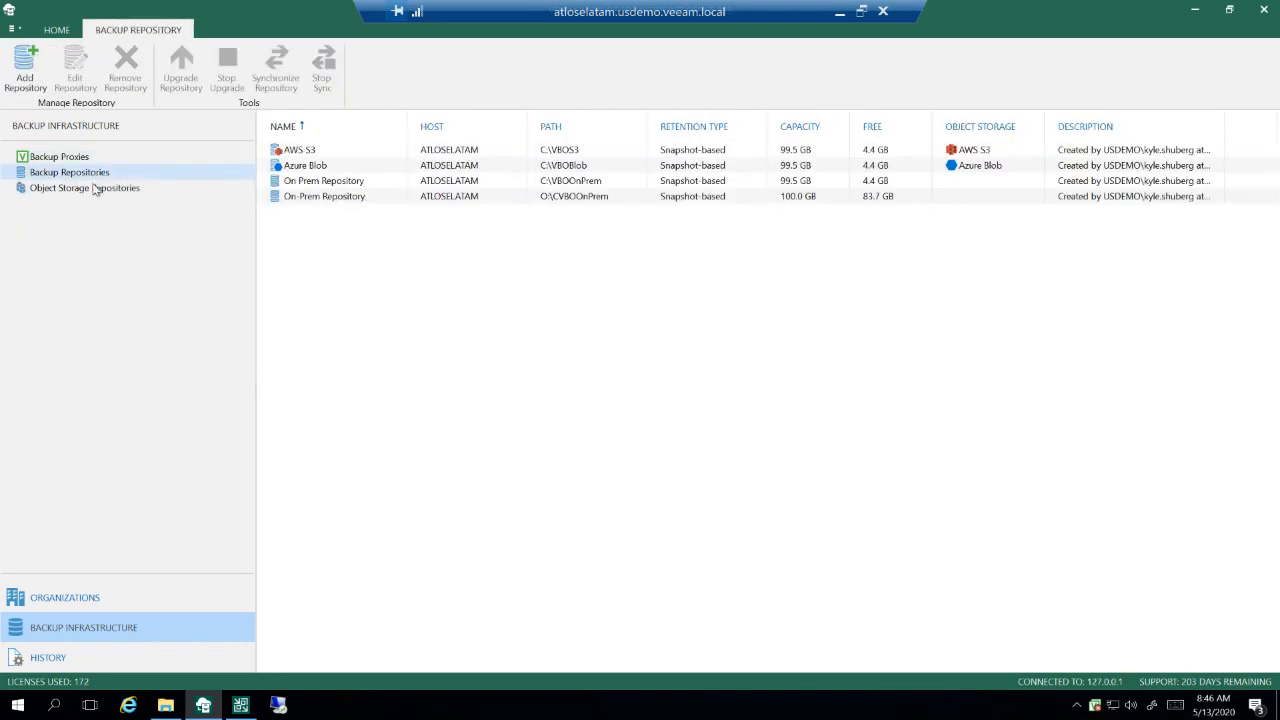
click(97, 188)
Step: Open the new backup proxy wizard from the proxy list, examine its host and port settings, and cancel it
click(74, 160)
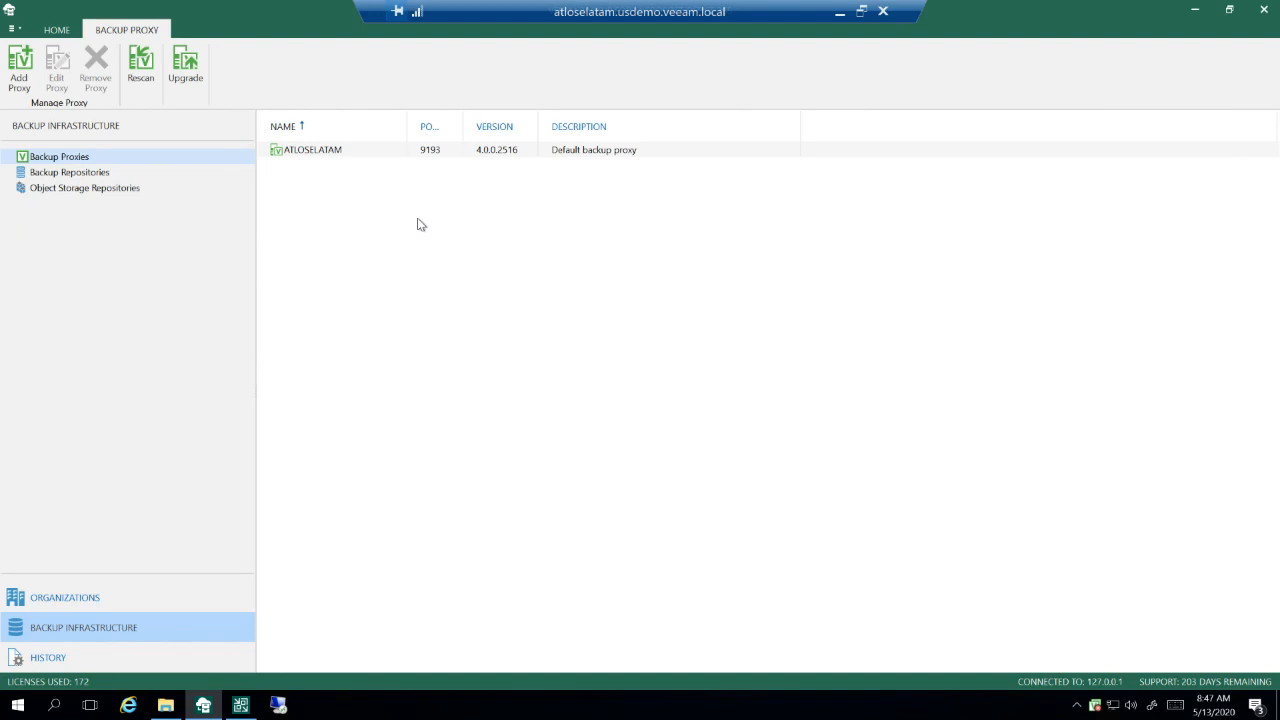
click(21, 77)
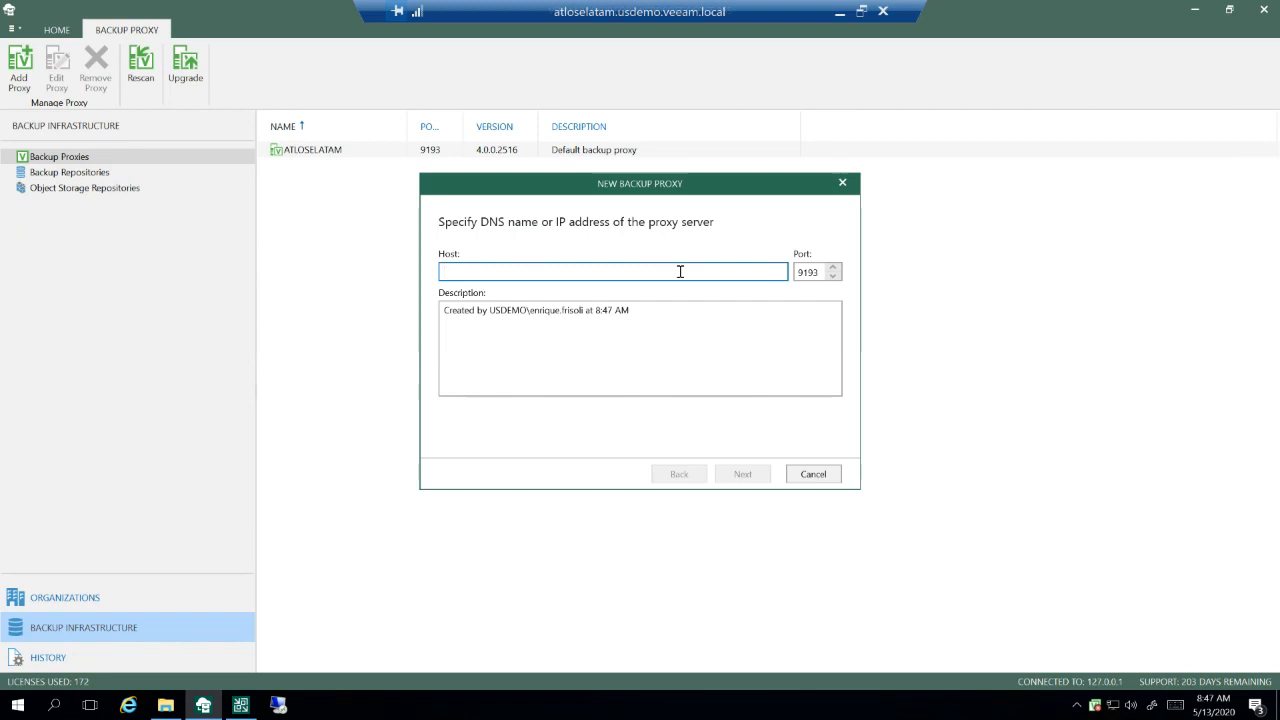
click(812, 476)
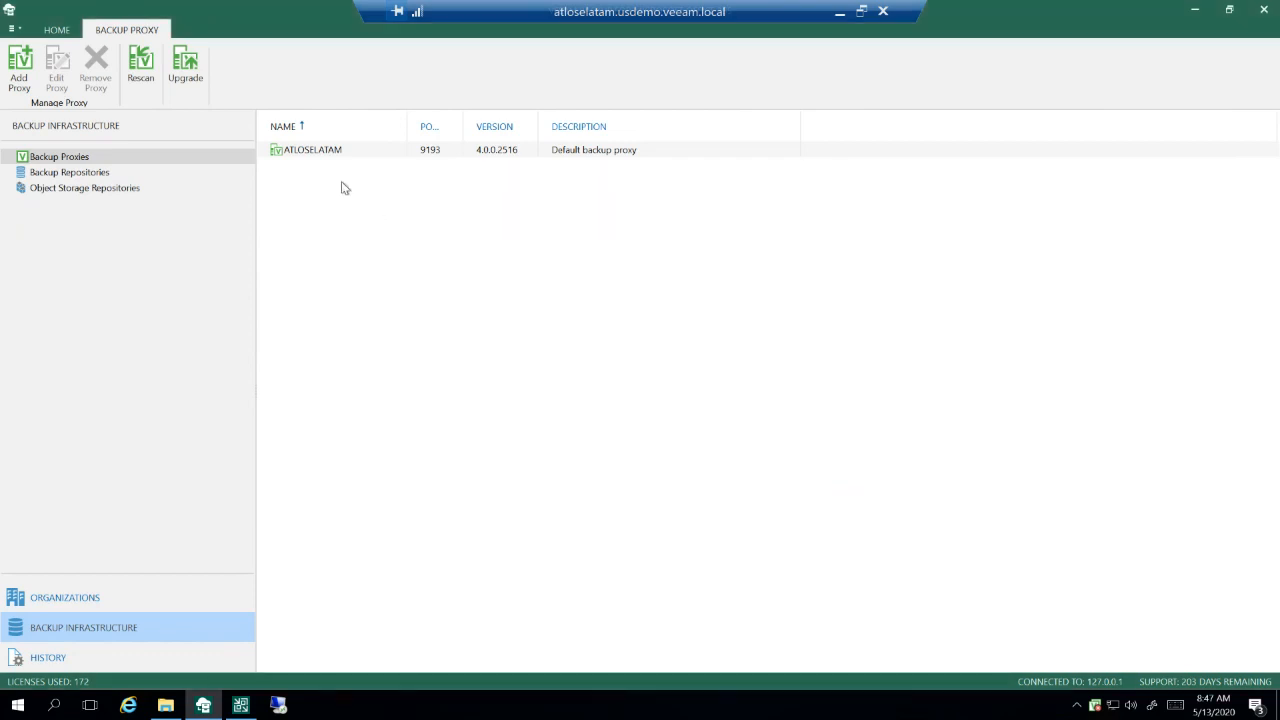
Step: Compare the list of backup repositories with the list of object storage repositories
click(96, 178)
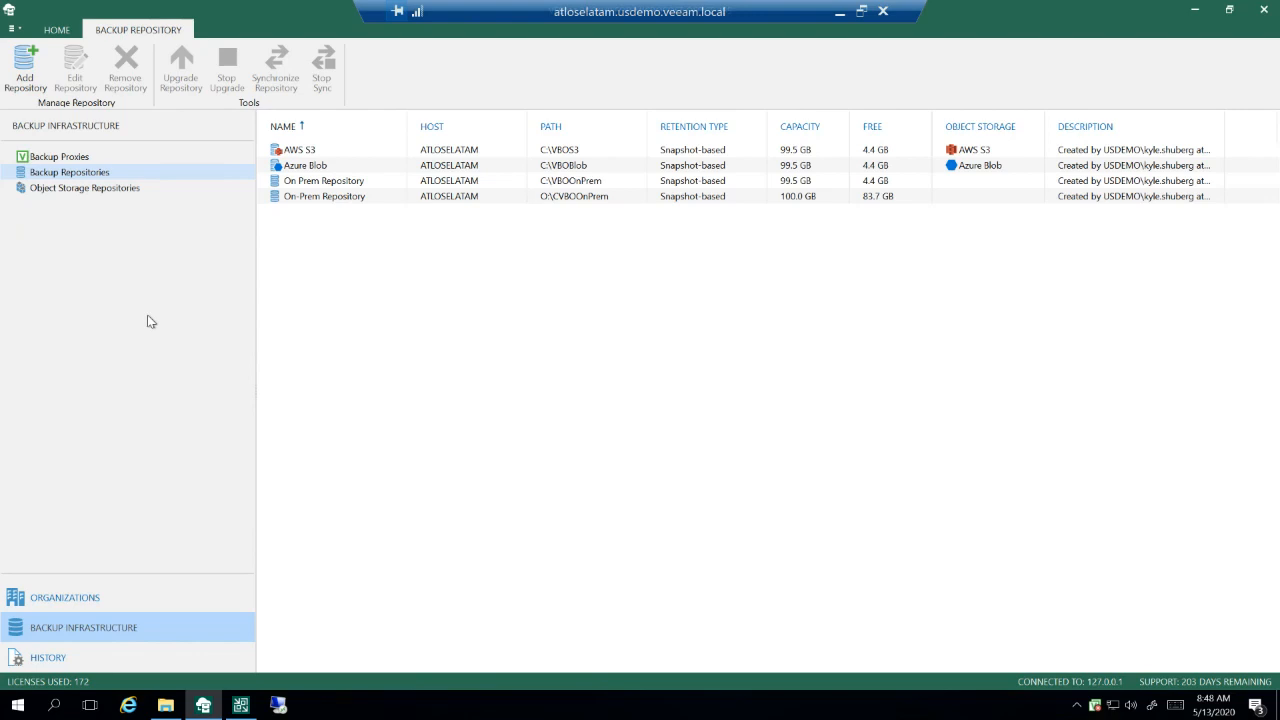
click(129, 192)
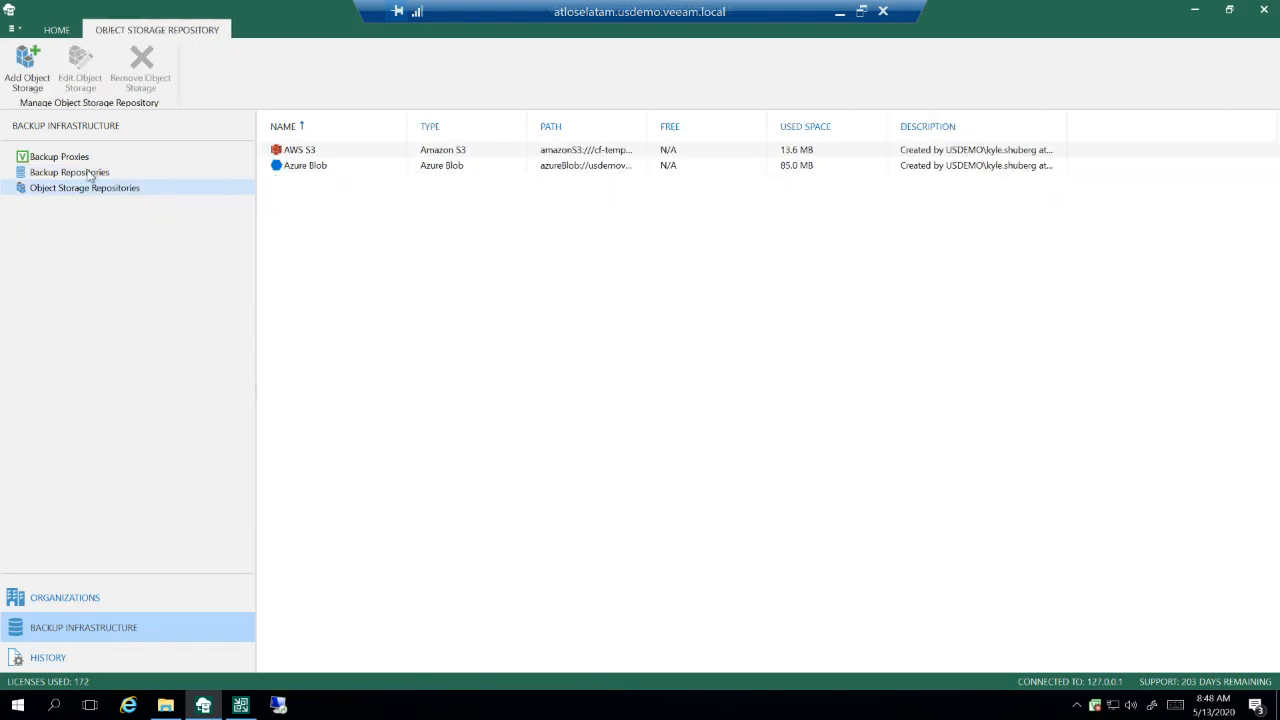
click(90, 175)
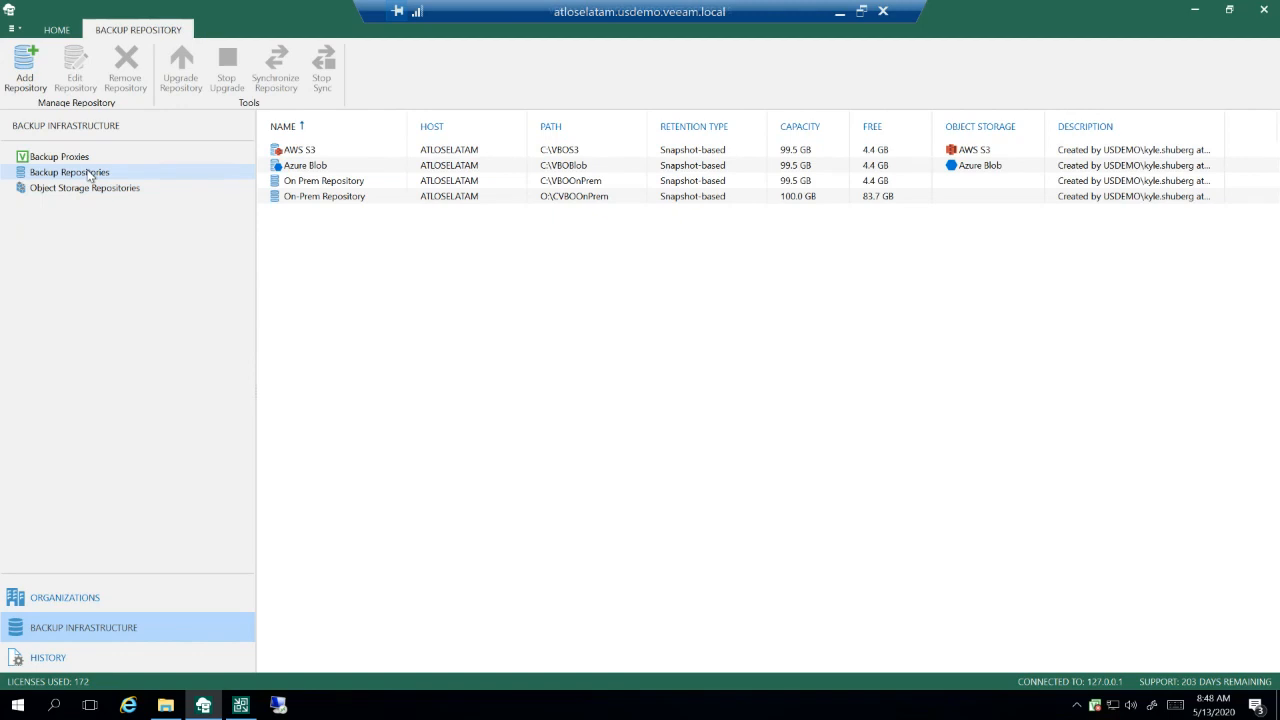
Step: Open On Prem Repository for editing and review its location, object storage, retention and advanced retention schedule settings
click(310, 186)
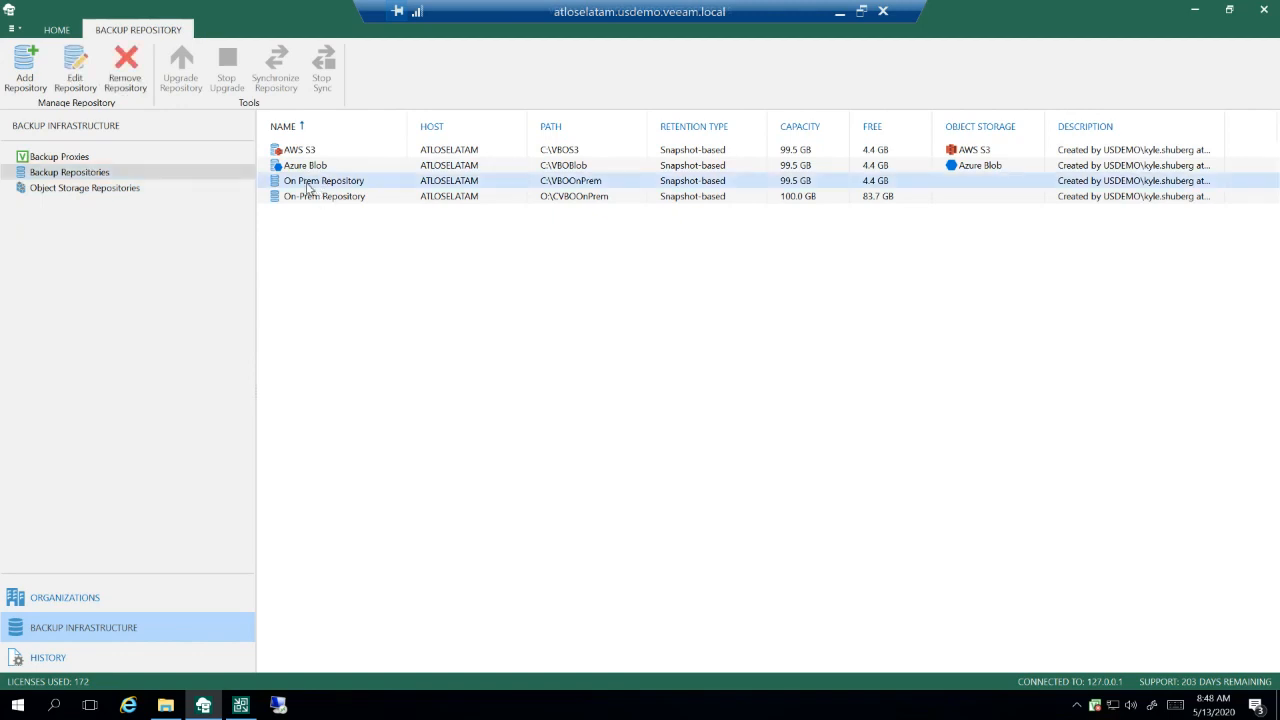
click(80, 86)
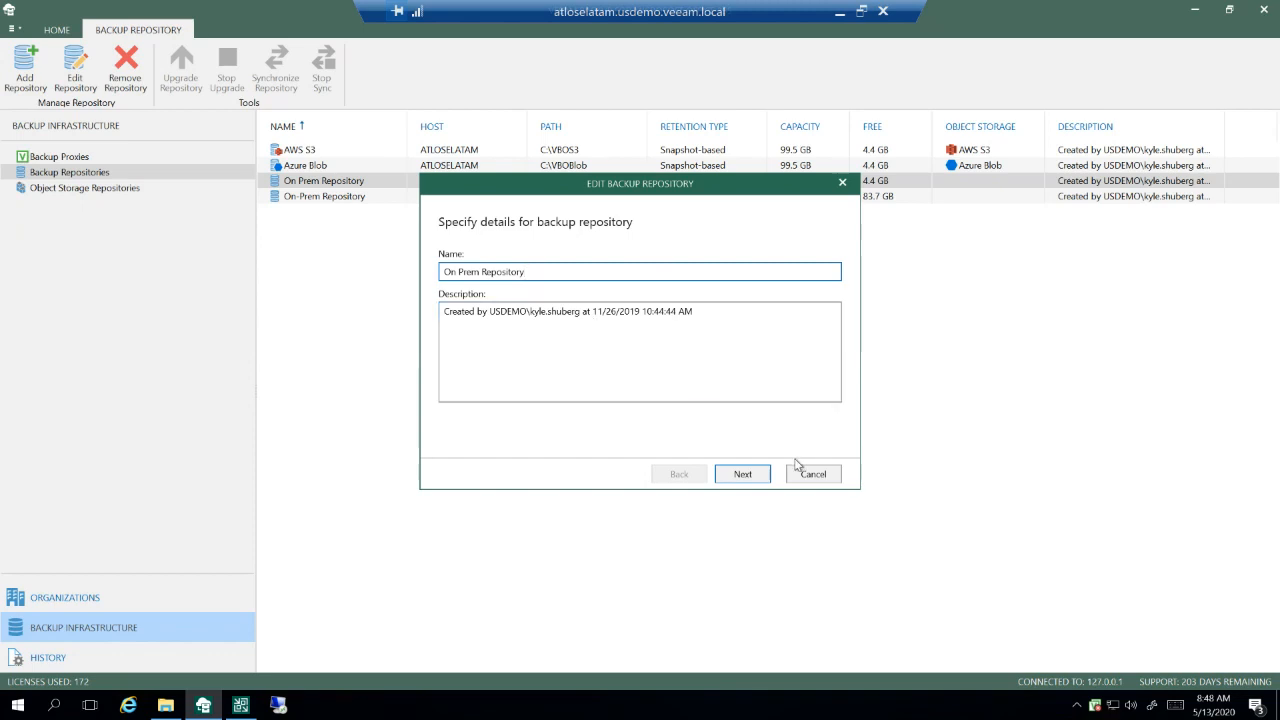
click(751, 475)
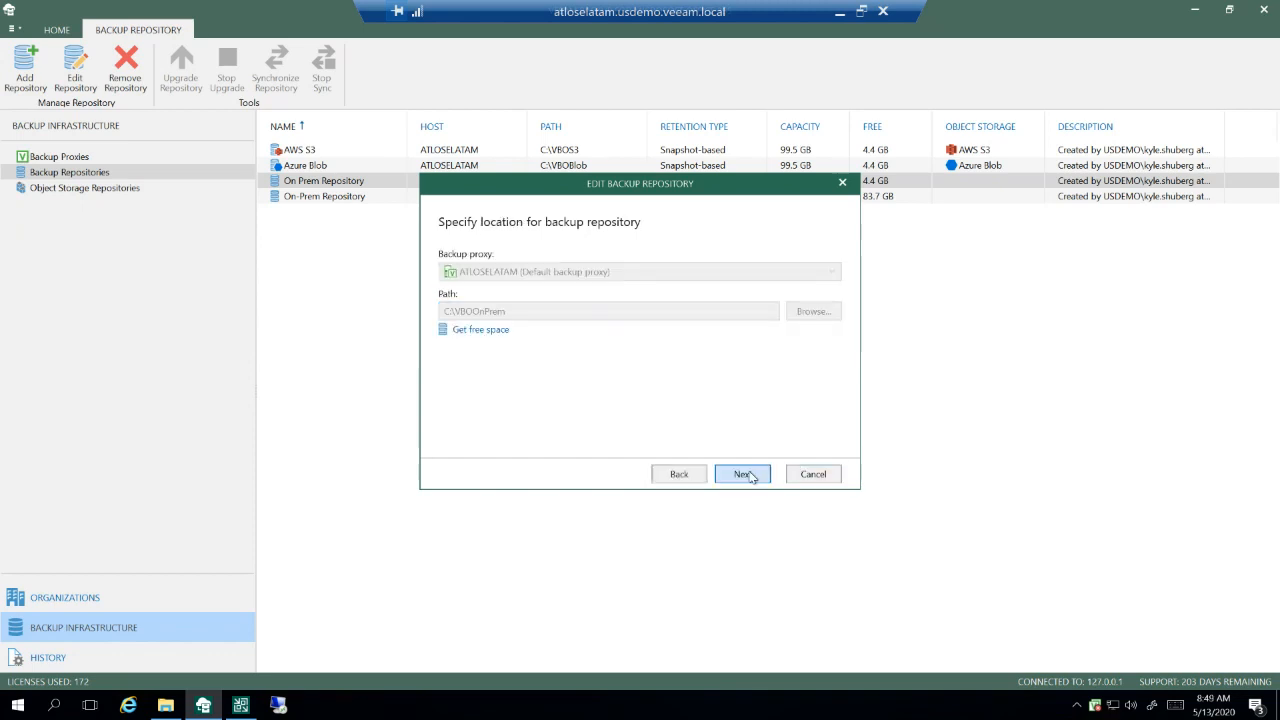
click(743, 474)
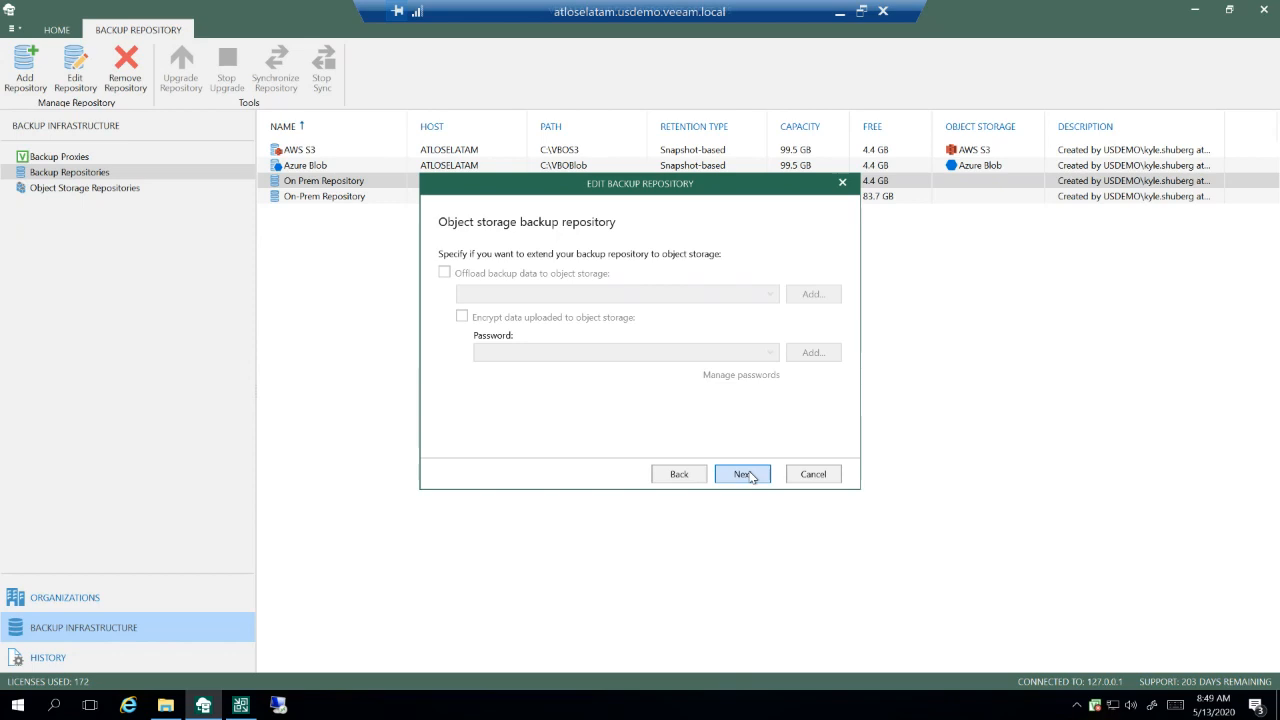
click(750, 476)
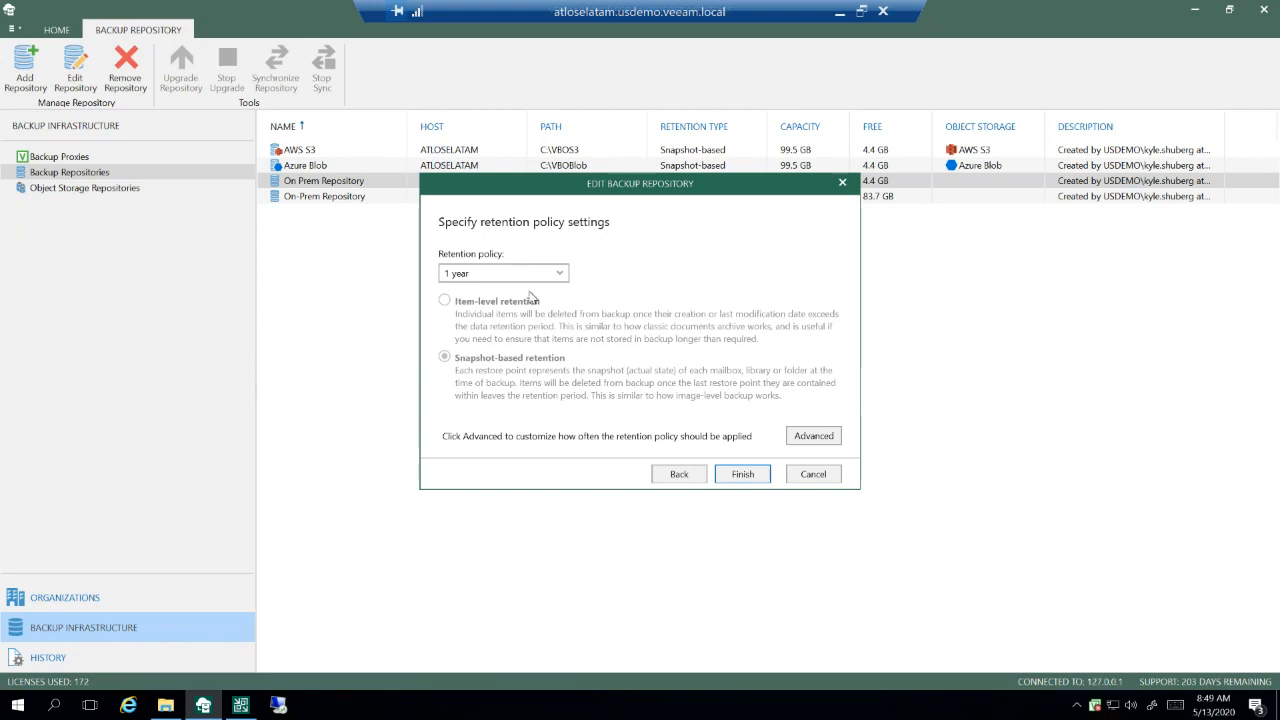
click(814, 441)
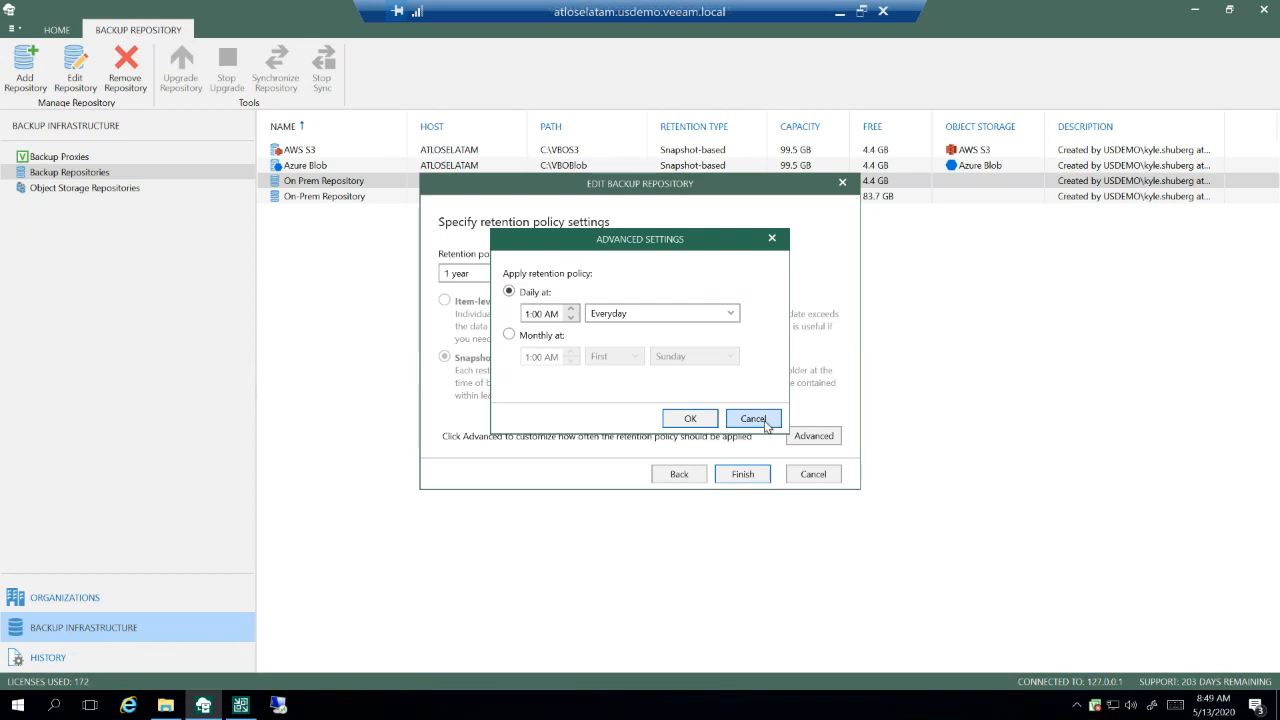
click(766, 422)
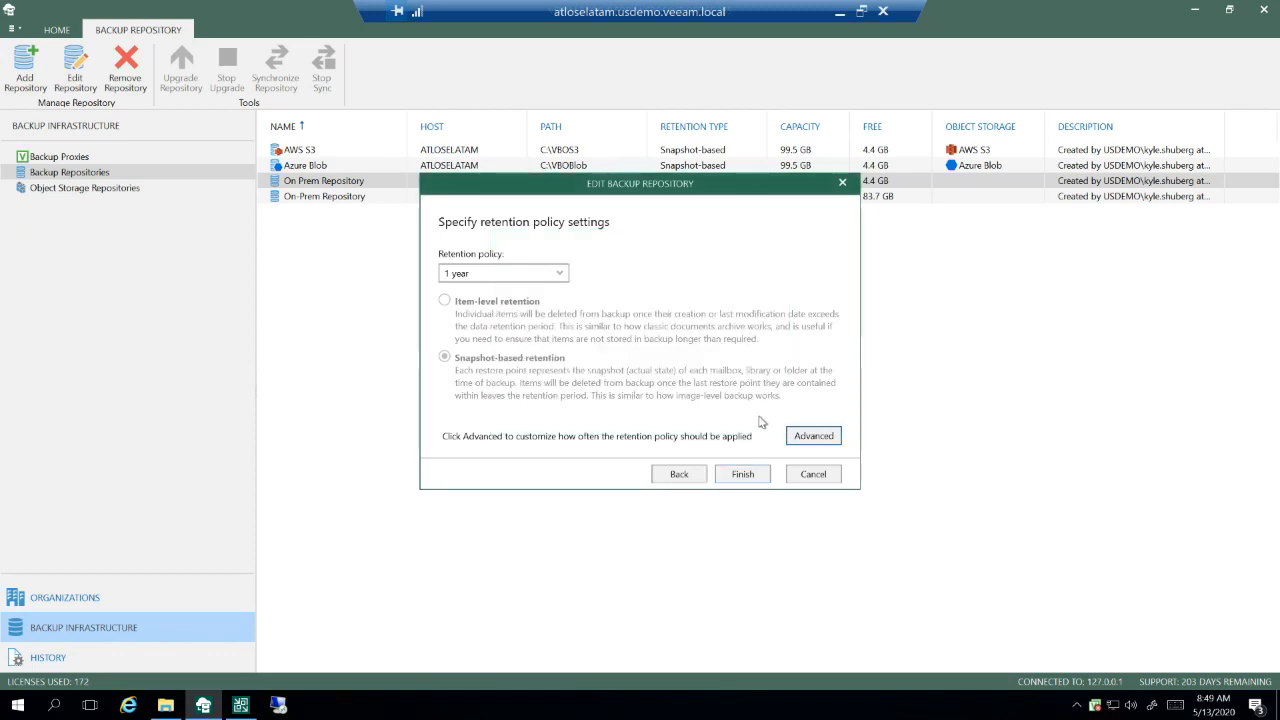
Step: Try the Specified number of days retention policy for the repository, restore it to 1 year, and cancel the edit
click(553, 278)
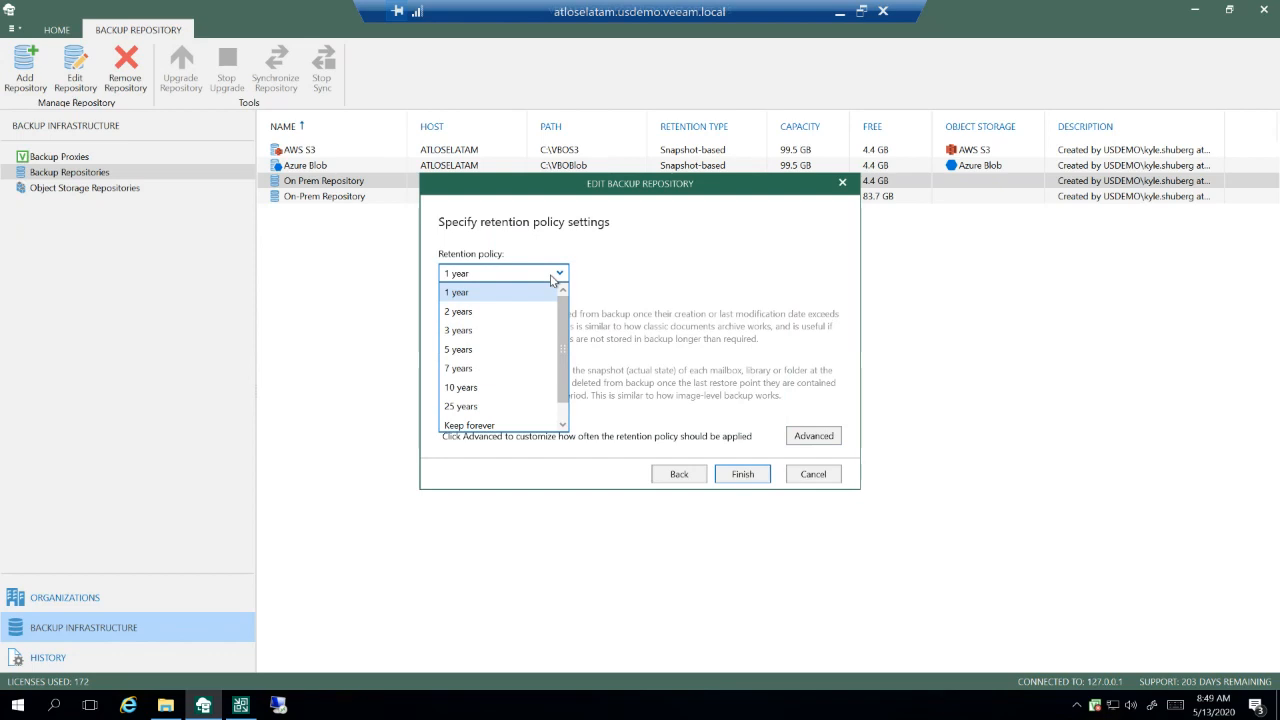
scroll(565, 318, down, 1)
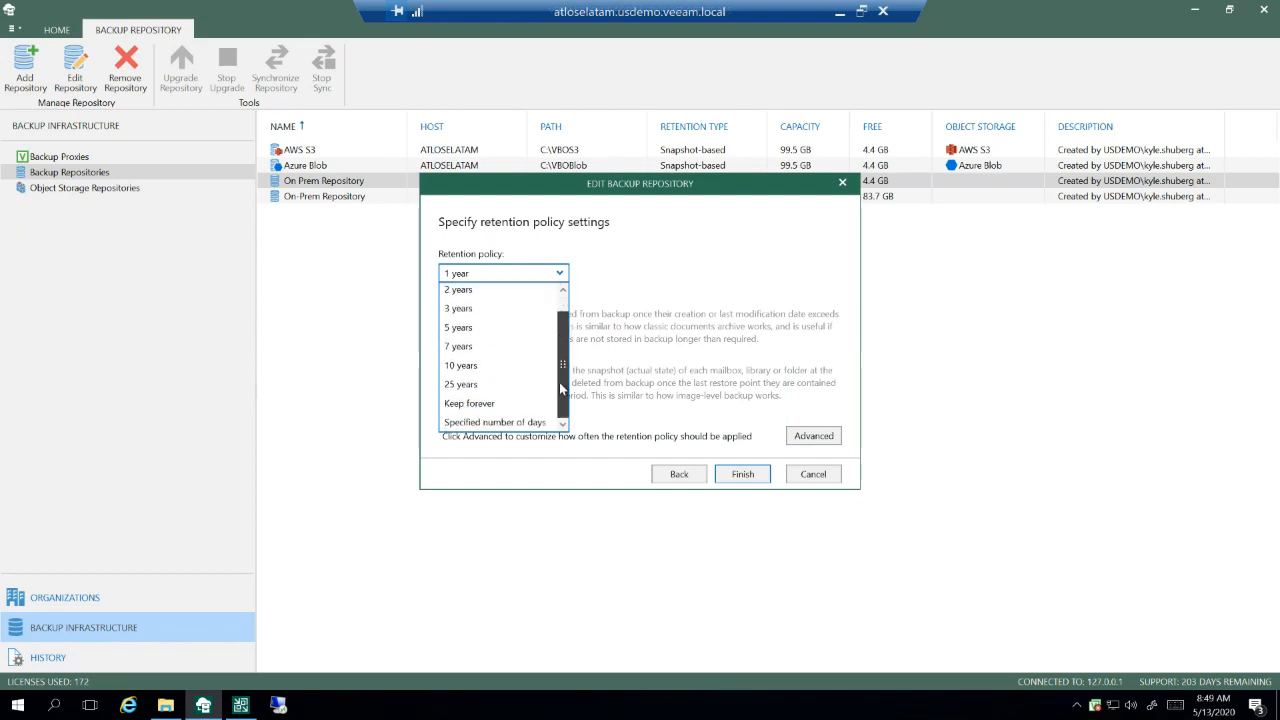
scroll(561, 314, up, 1)
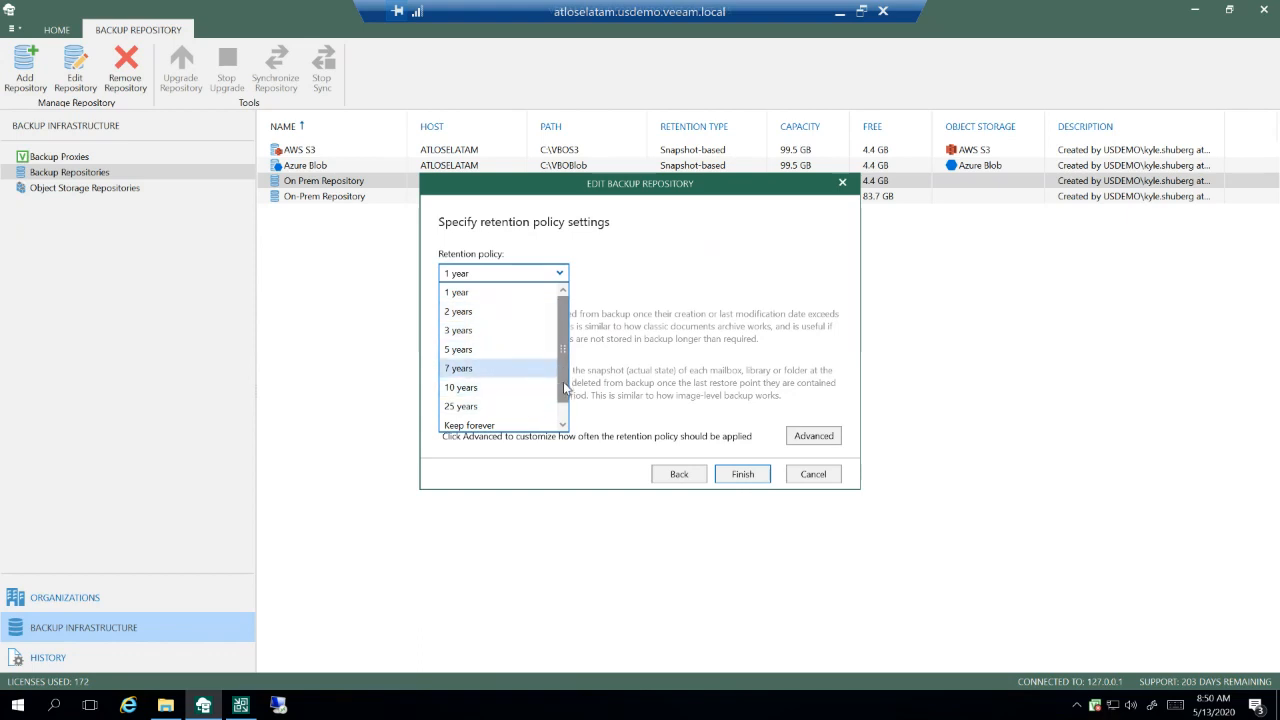
scroll(563, 381, down, 1)
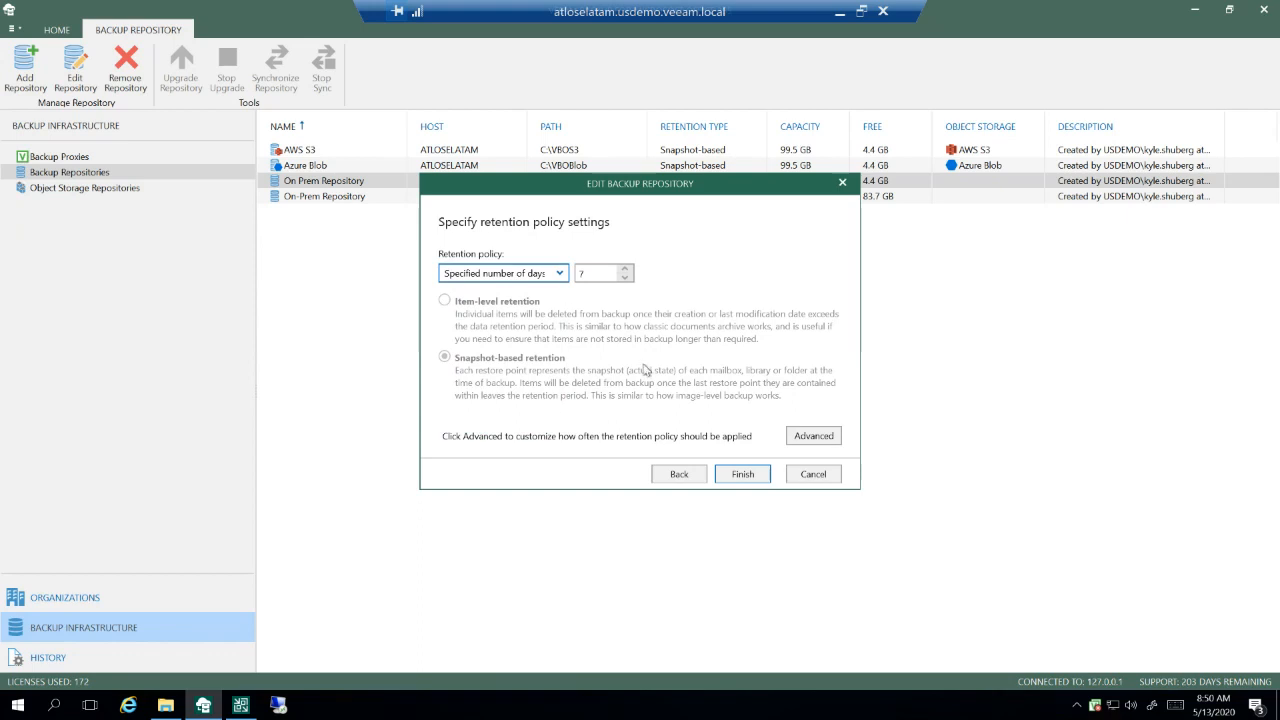
click(561, 274)
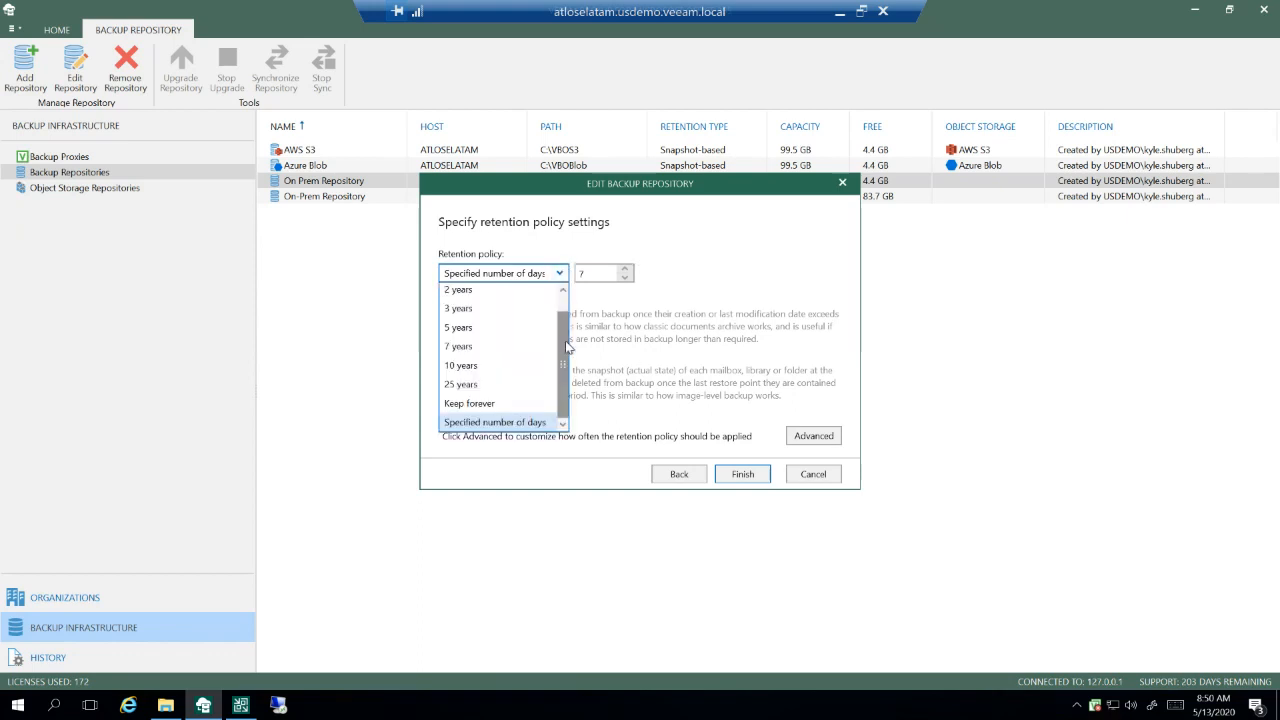
scroll(565, 345, up, 2)
click(510, 295)
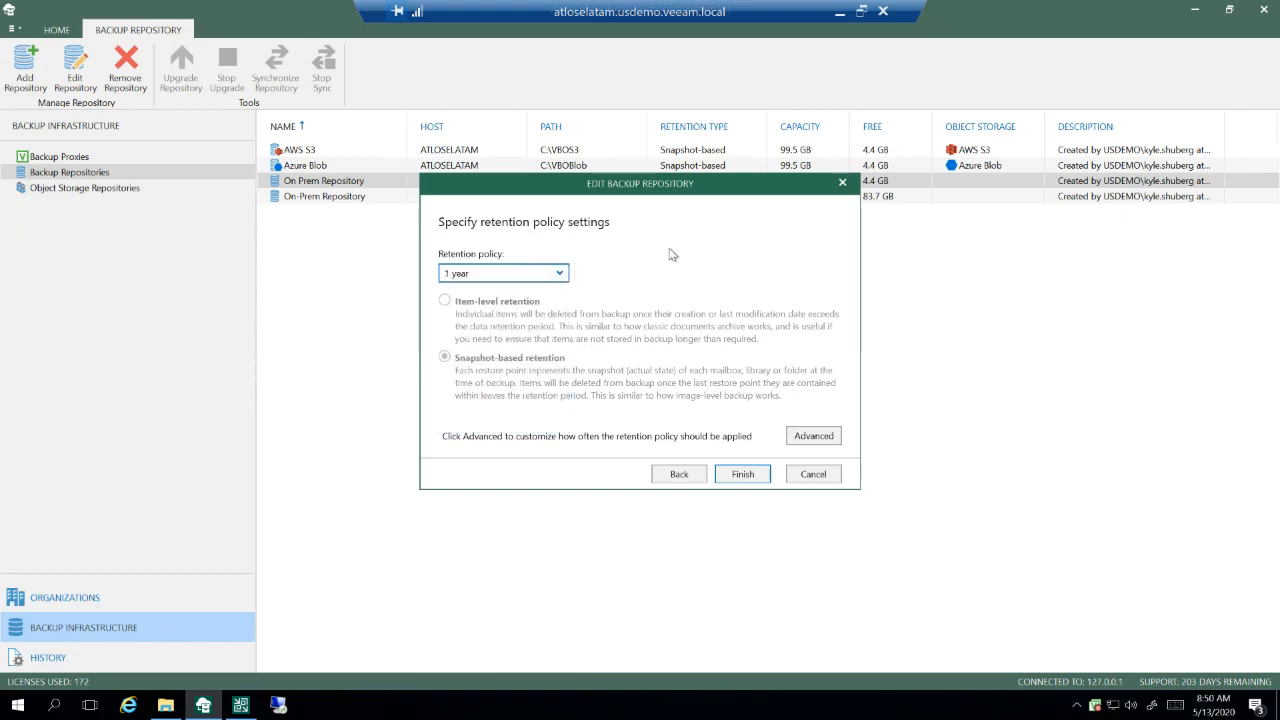
click(830, 480)
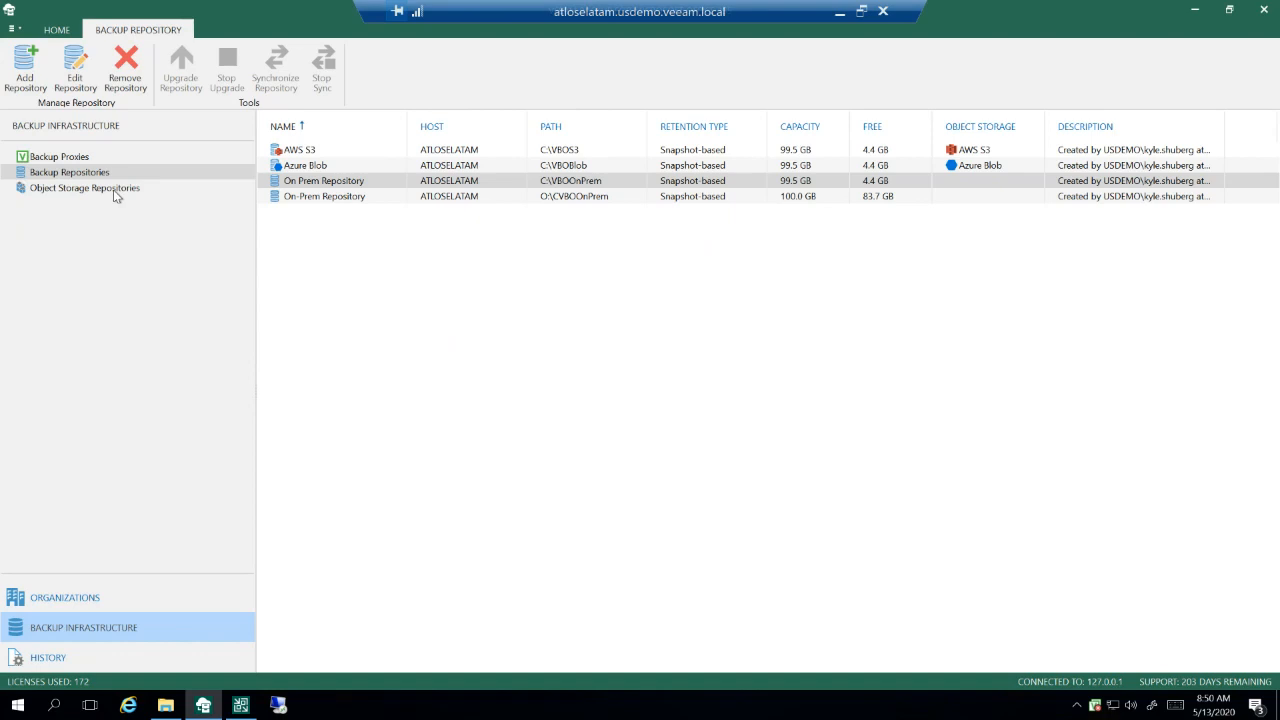
Step: Open the Office 365 Suite organization for editing, review its deployment type, authentication method and Exchange Online credentials settings, and cancel
click(75, 606)
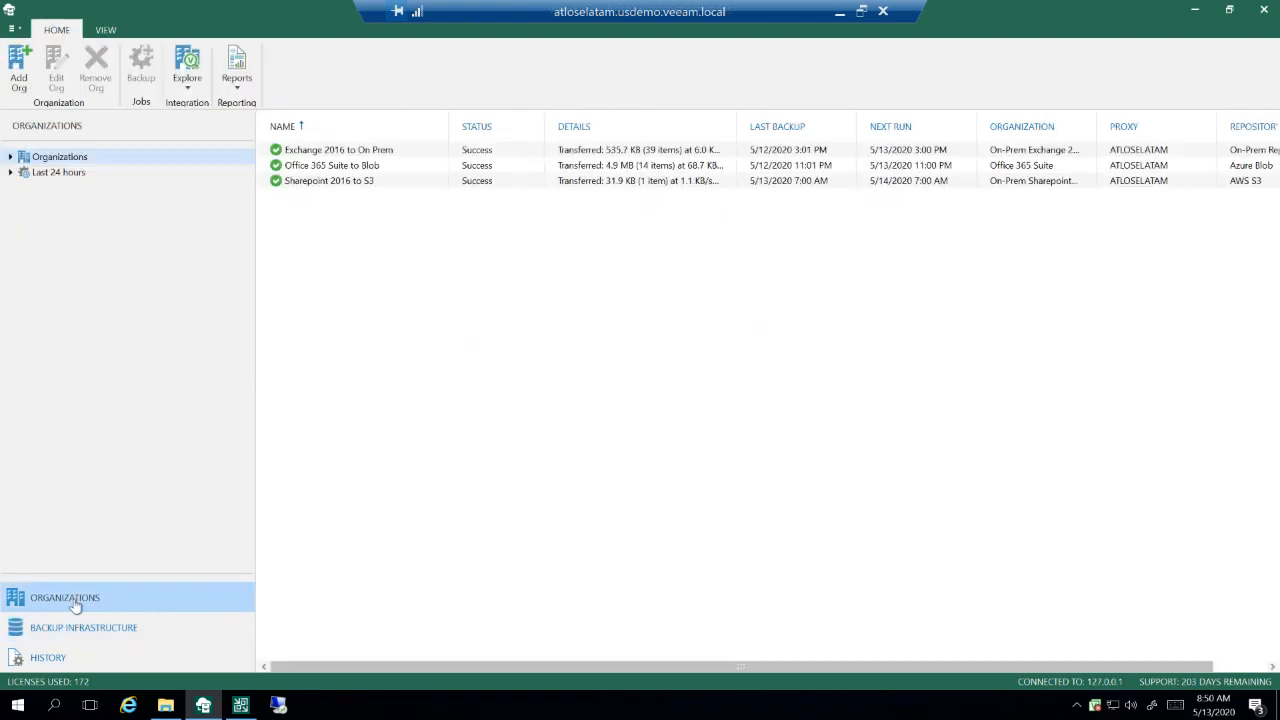
click(10, 157)
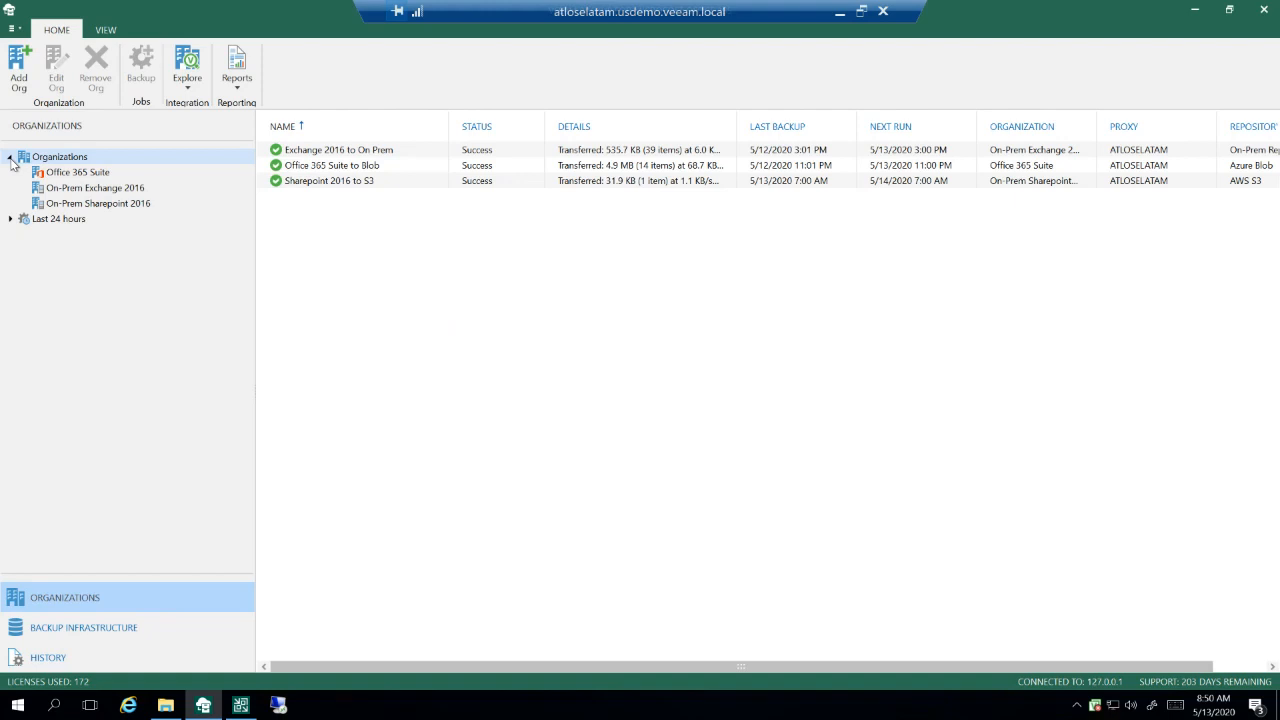
click(72, 172)
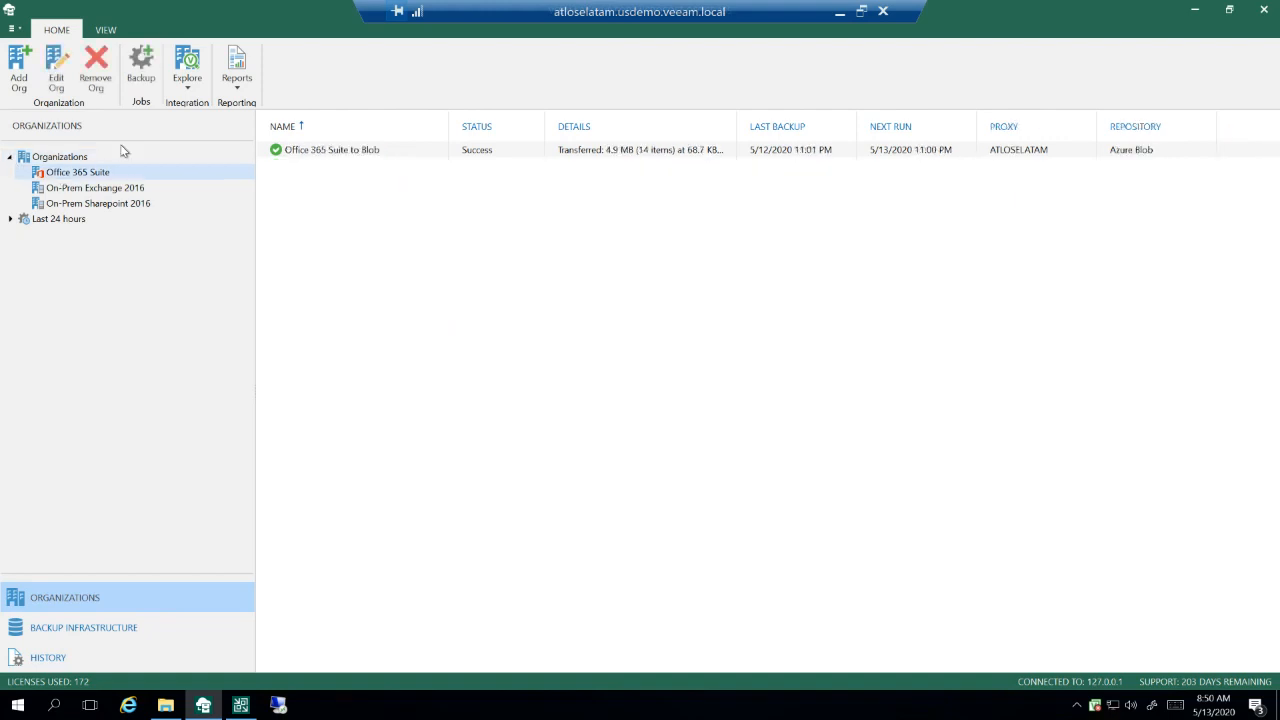
click(57, 80)
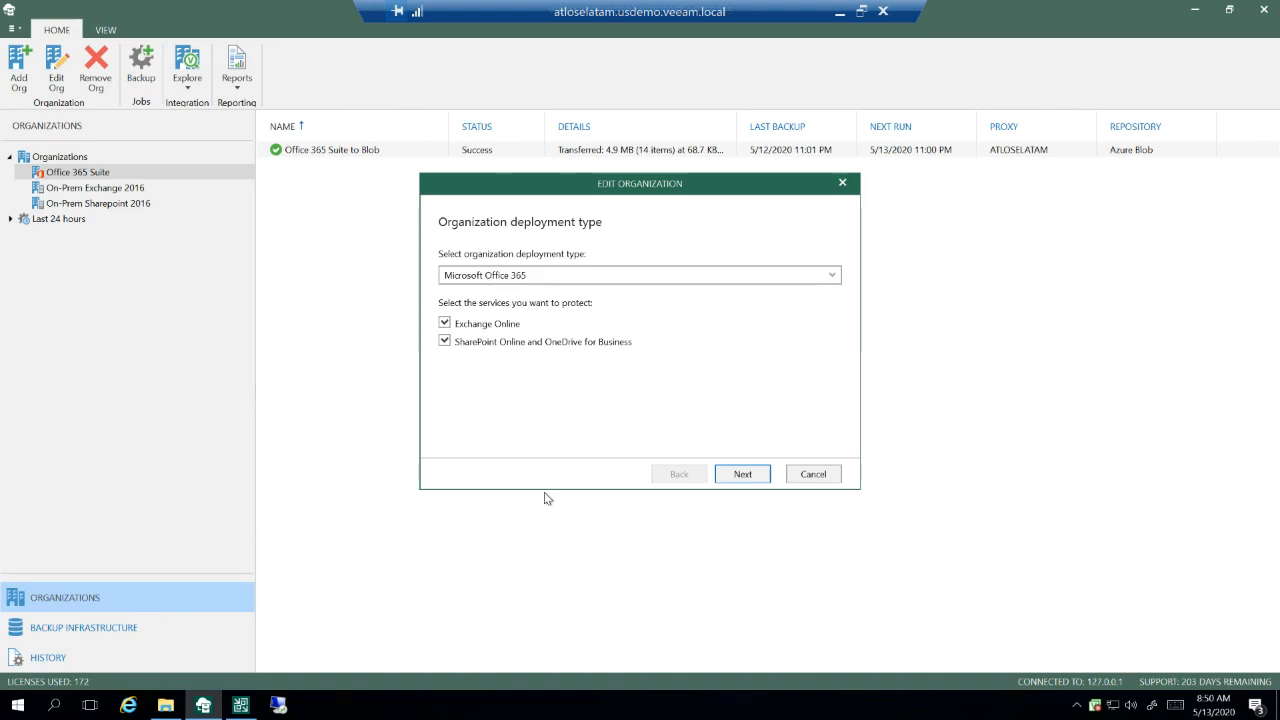
click(754, 479)
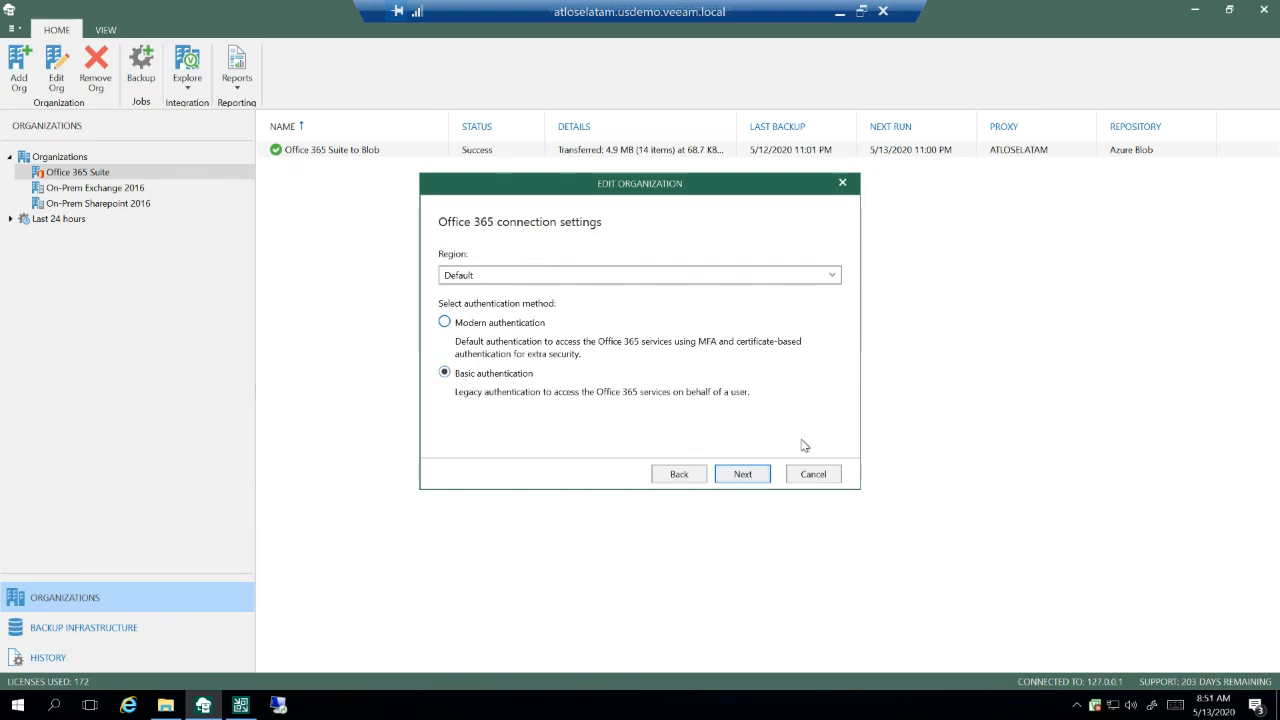
click(743, 475)
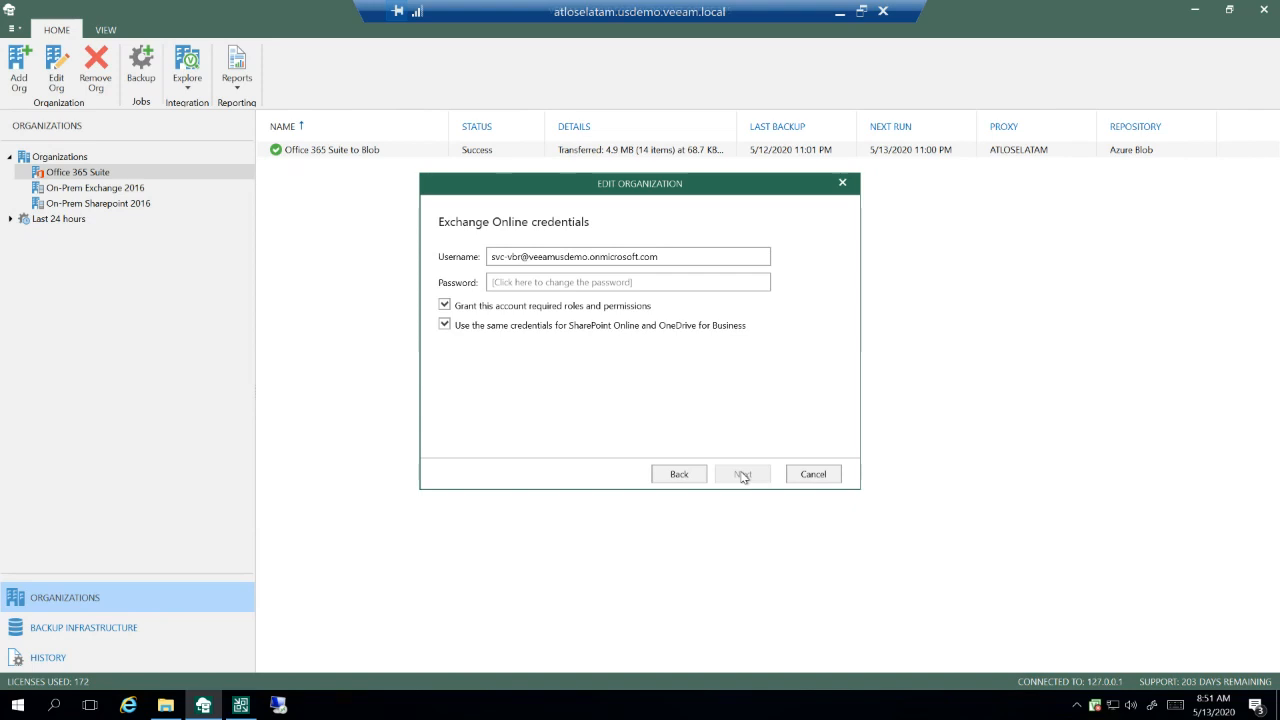
click(813, 476)
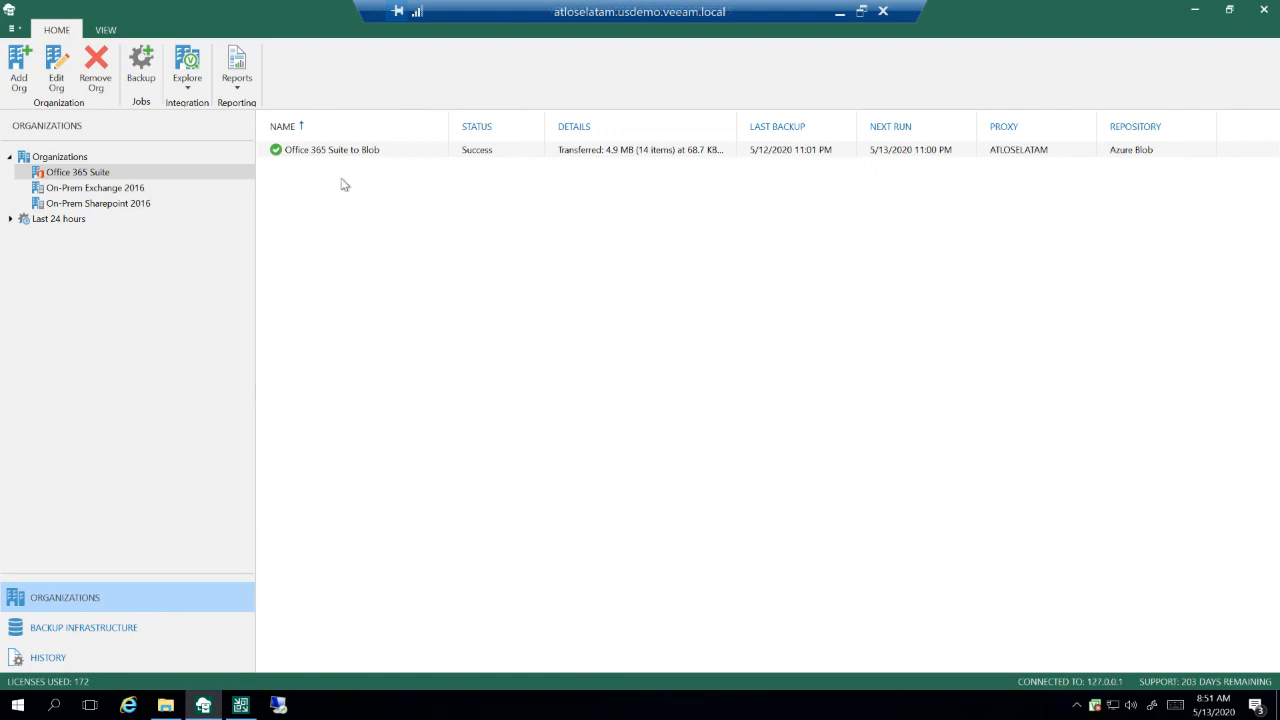
Step: Edit the Office 365 Suite to Blob job, check which object types can be added individually, and restore the Back up entire organization option
click(326, 152)
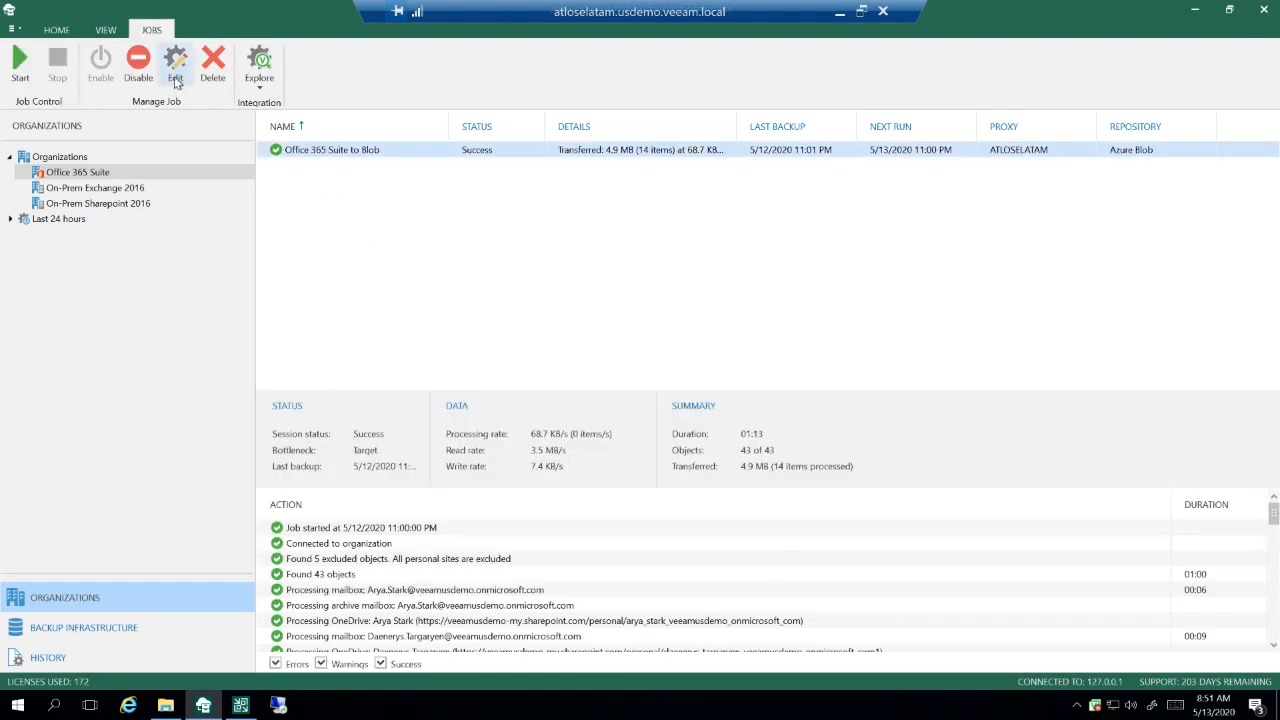
click(176, 62)
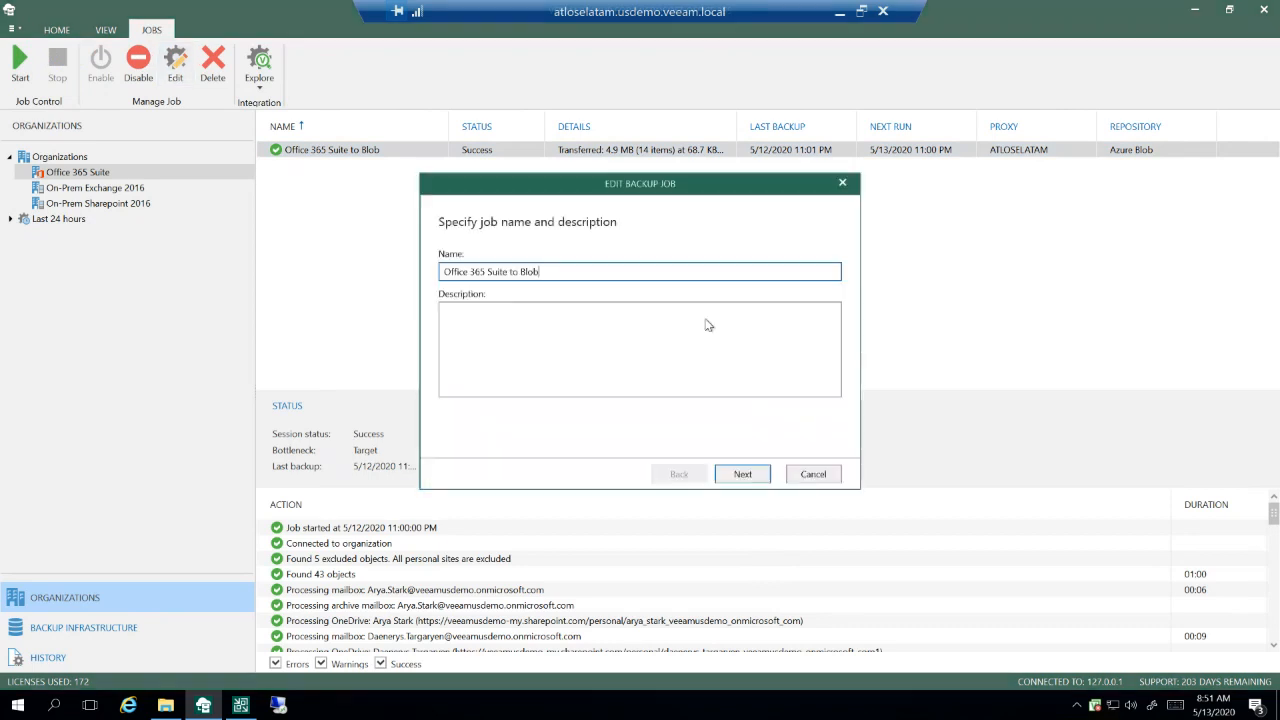
click(743, 475)
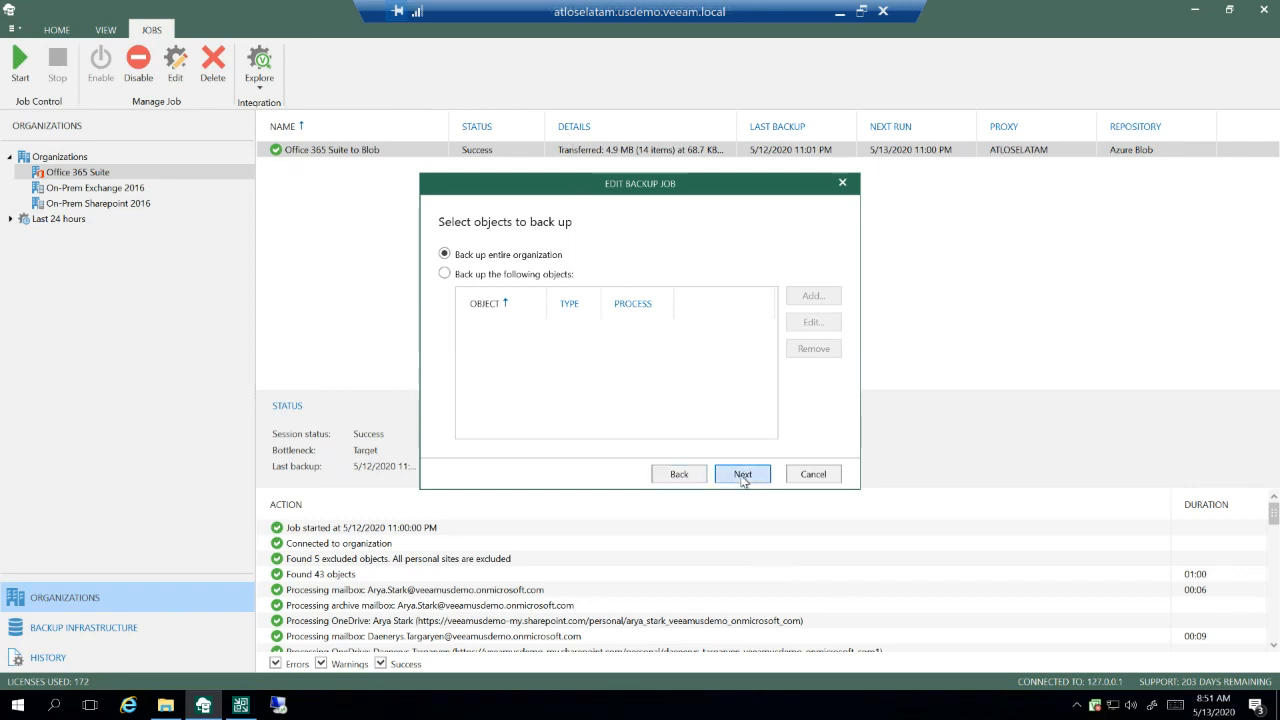
click(805, 300)
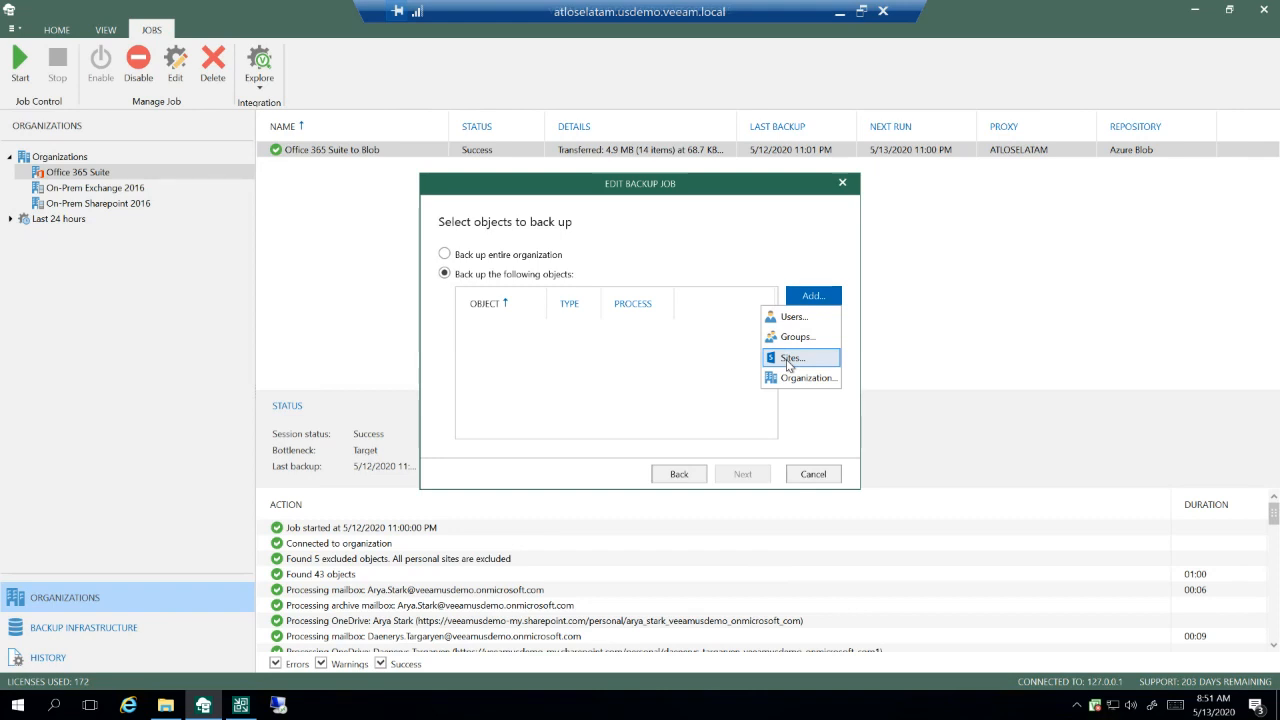
click(484, 258)
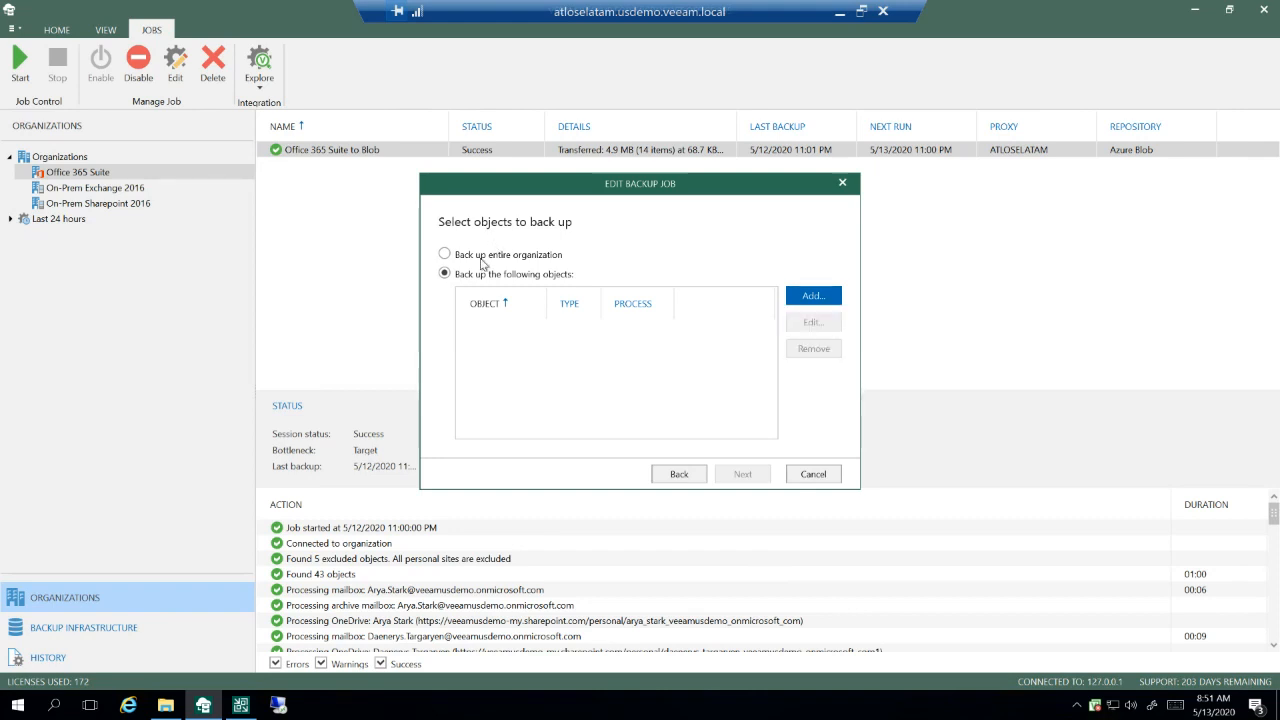
click(484, 258)
Step: Review the job's excluded objects, backup proxy, available repositories and scheduling options, and cancel the edit
click(738, 474)
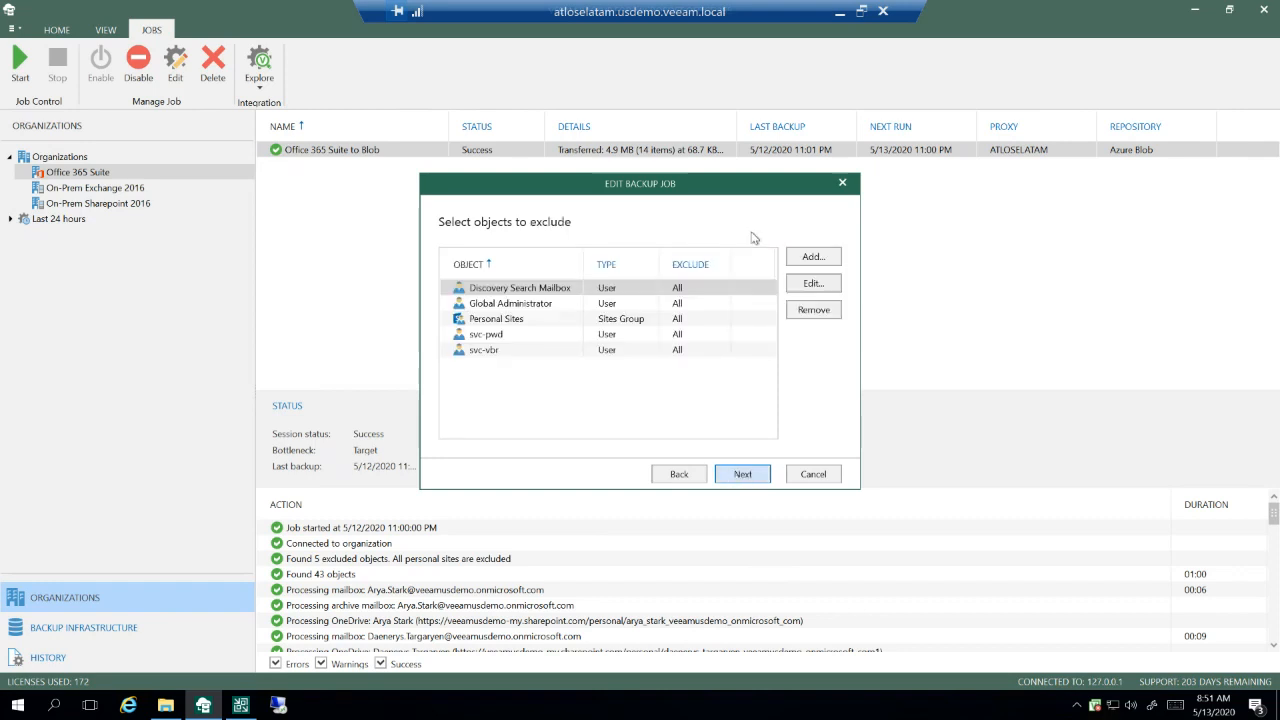
click(747, 478)
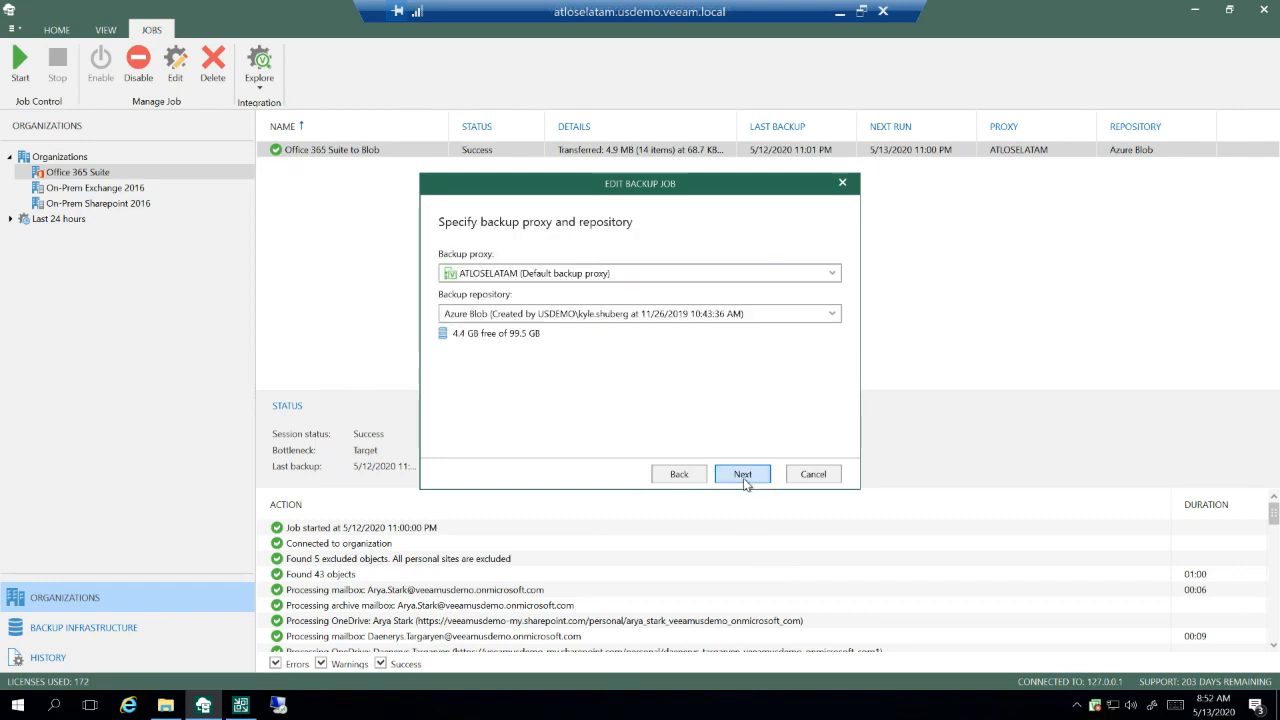
click(689, 316)
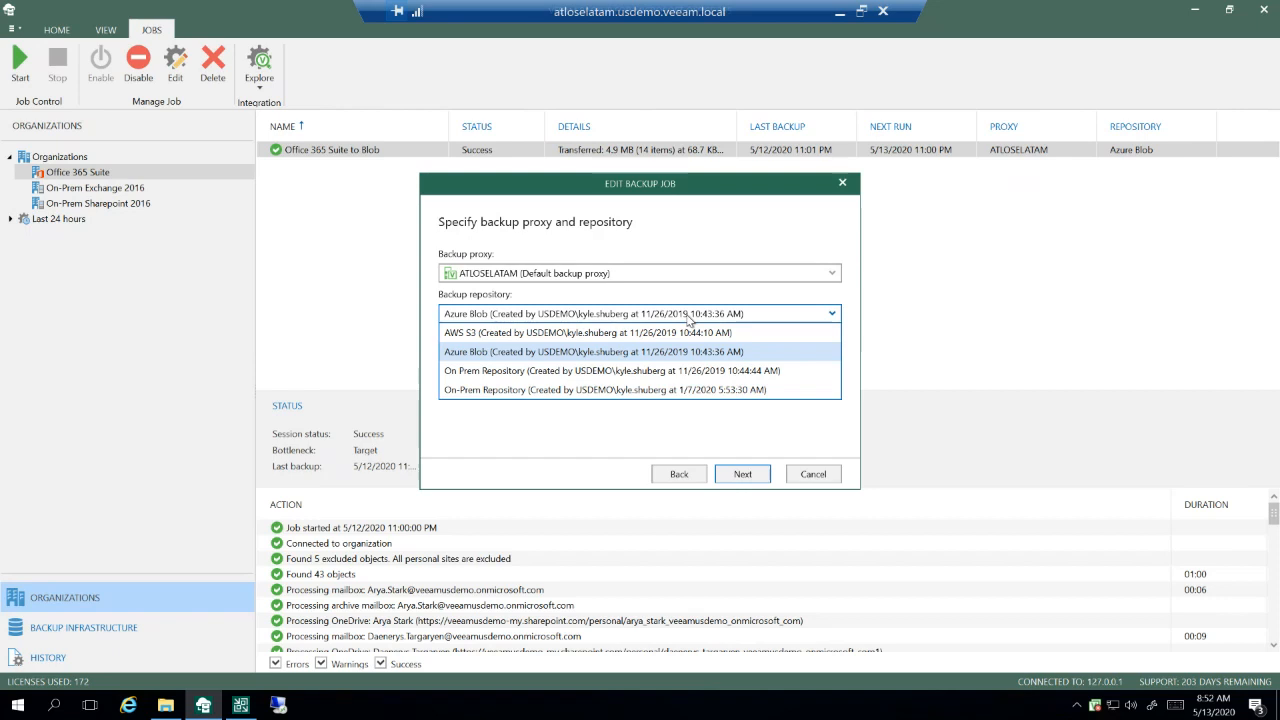
click(688, 318)
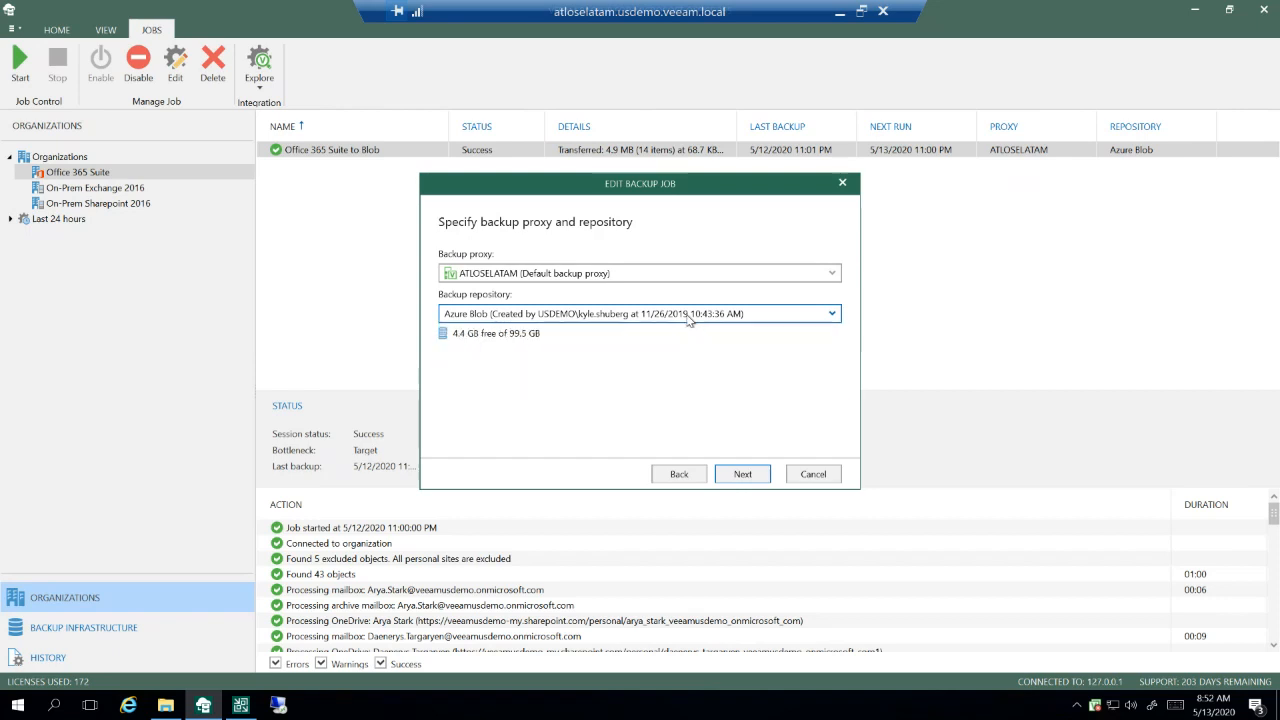
click(738, 478)
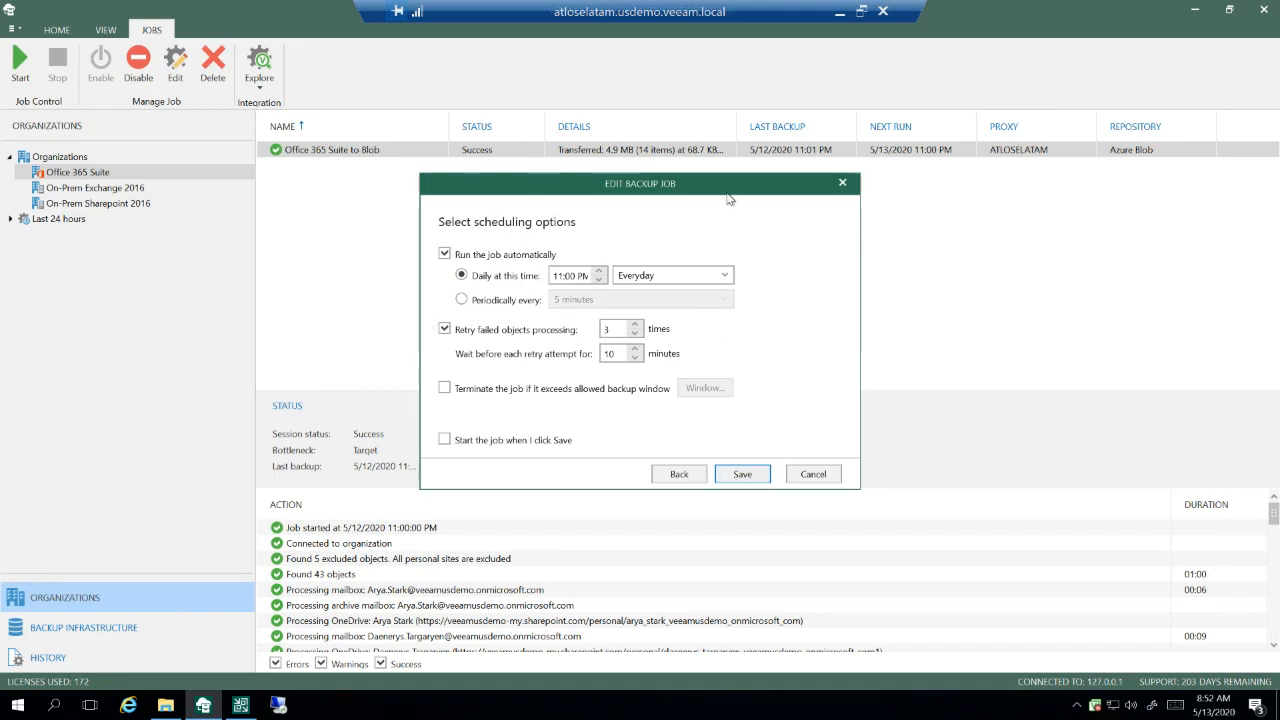
click(808, 476)
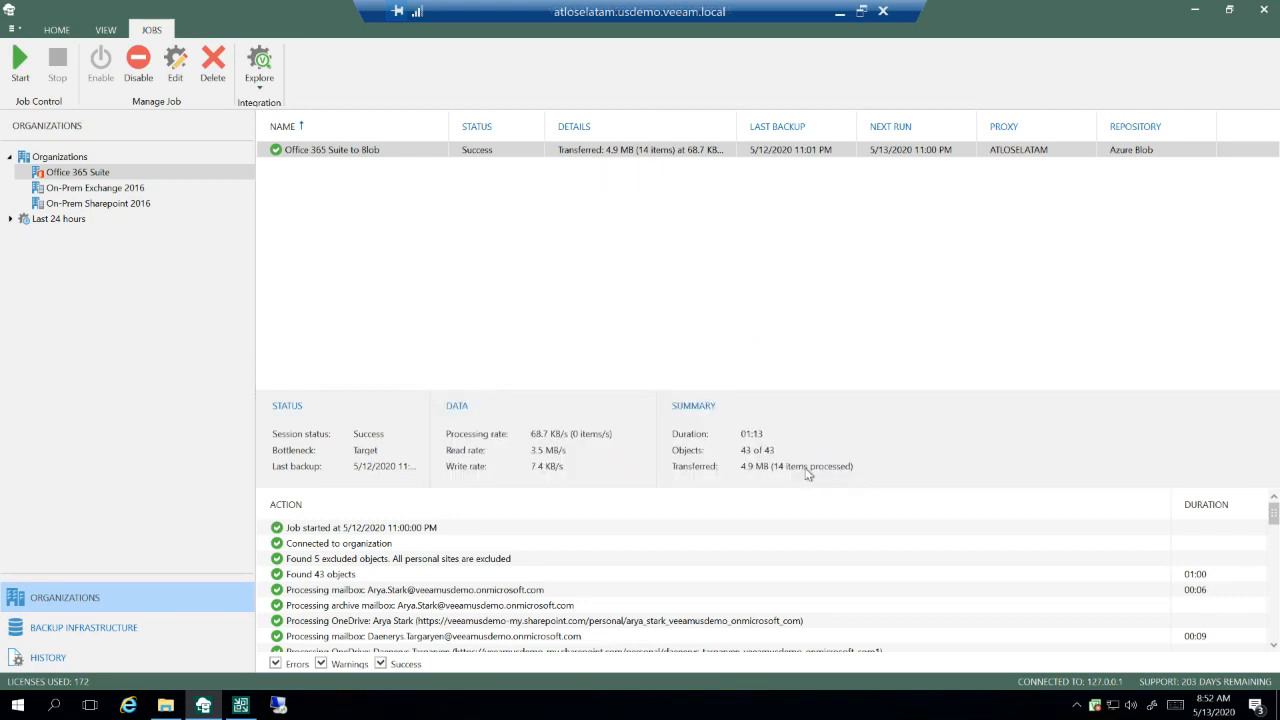
Step: Explore the Office 365 Suite to Blob job's Exchange backup at the point in time Wednesday, May 6, 2020 11:01:12 PM
click(348, 153)
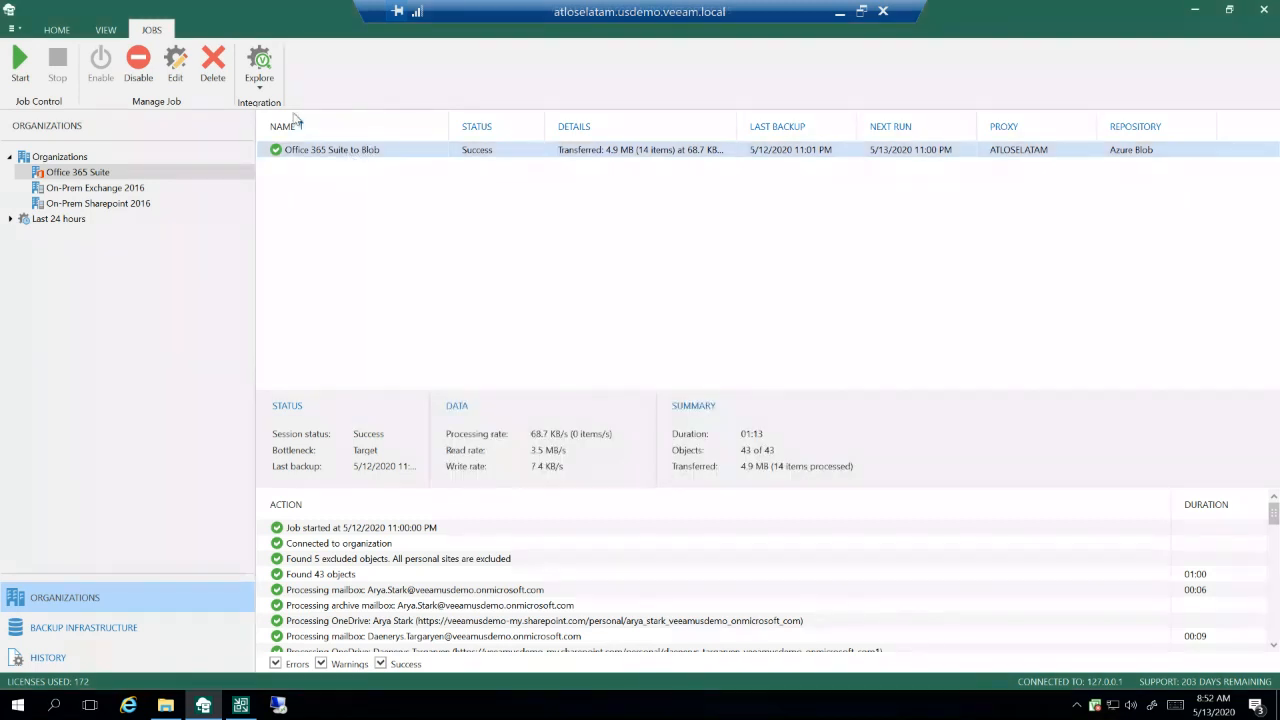
click(260, 70)
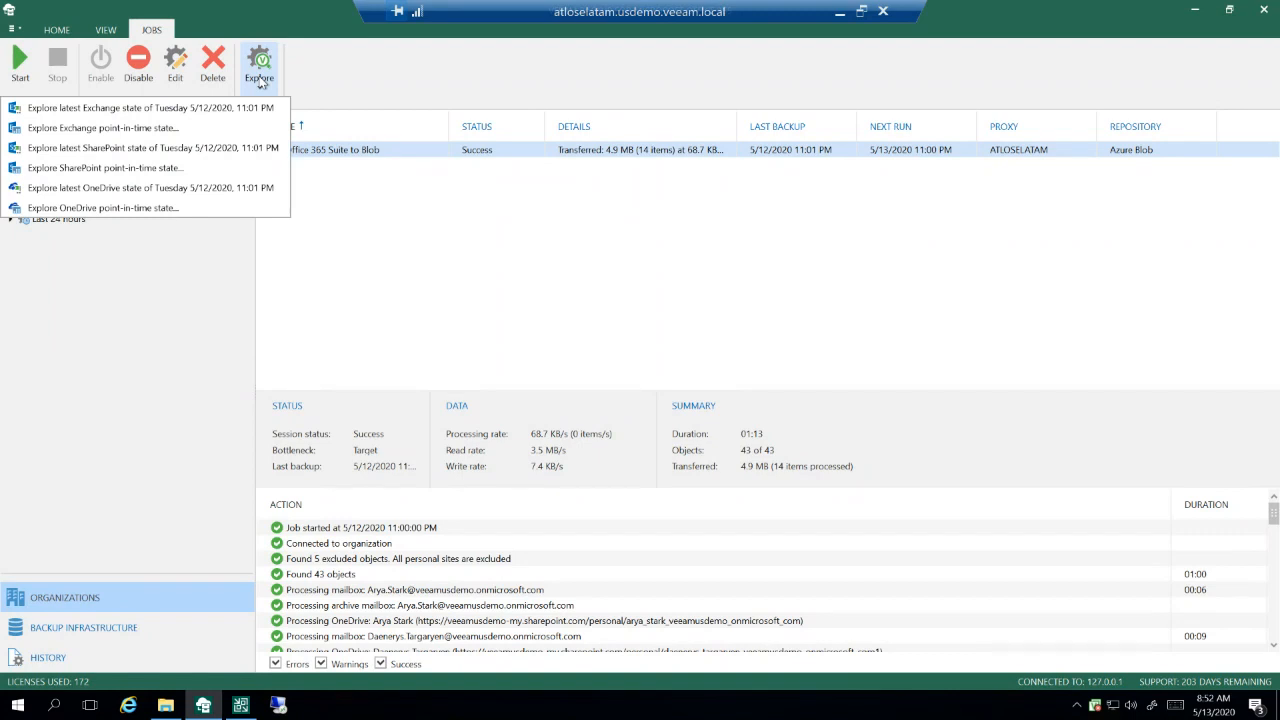
click(103, 129)
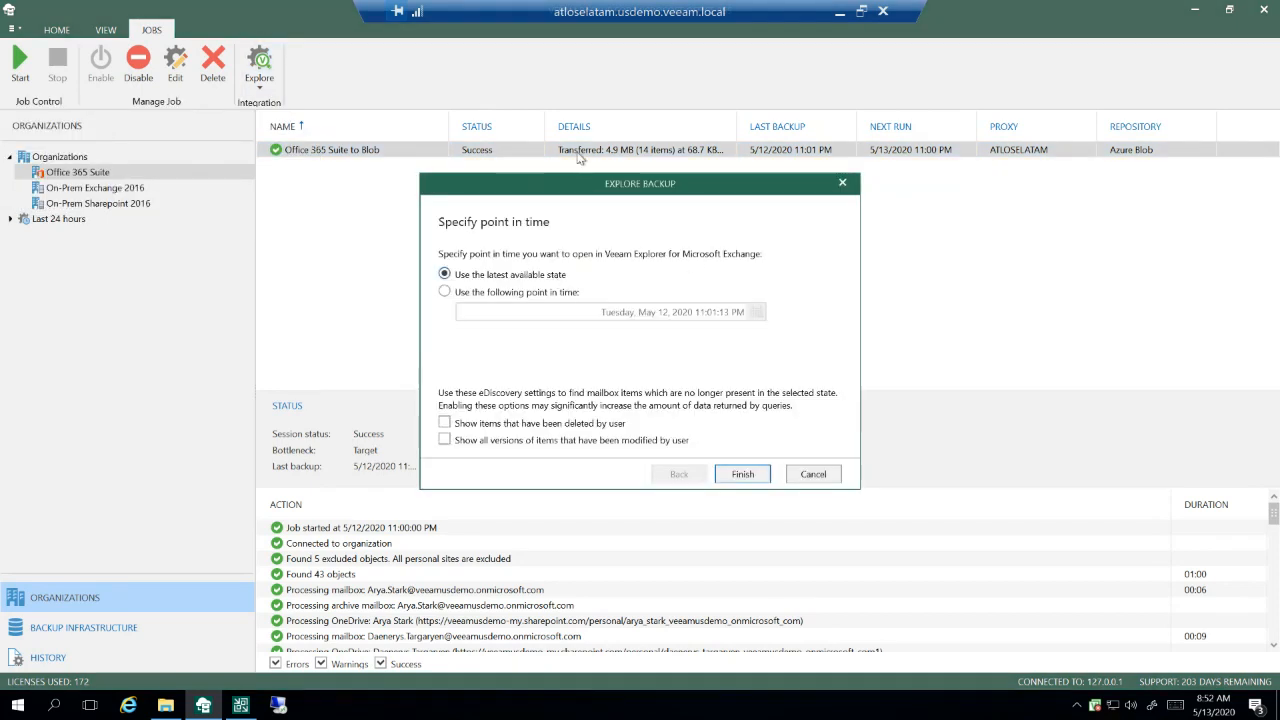
click(536, 297)
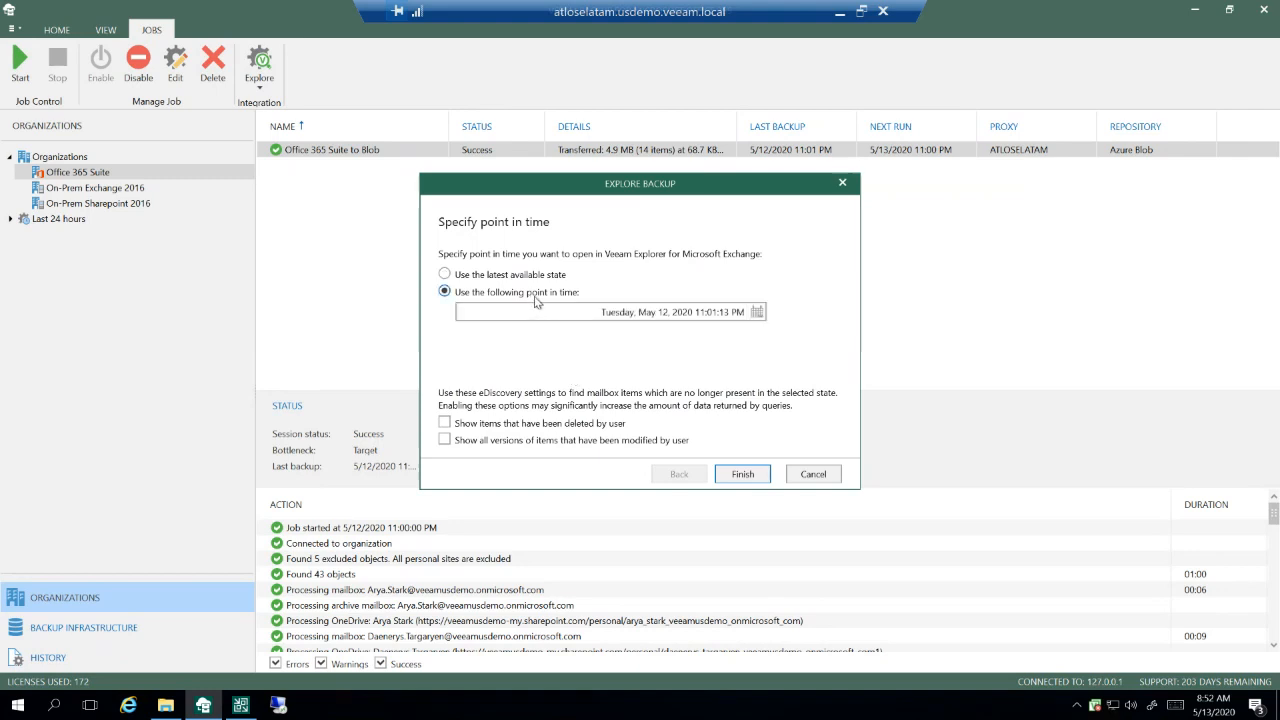
click(757, 312)
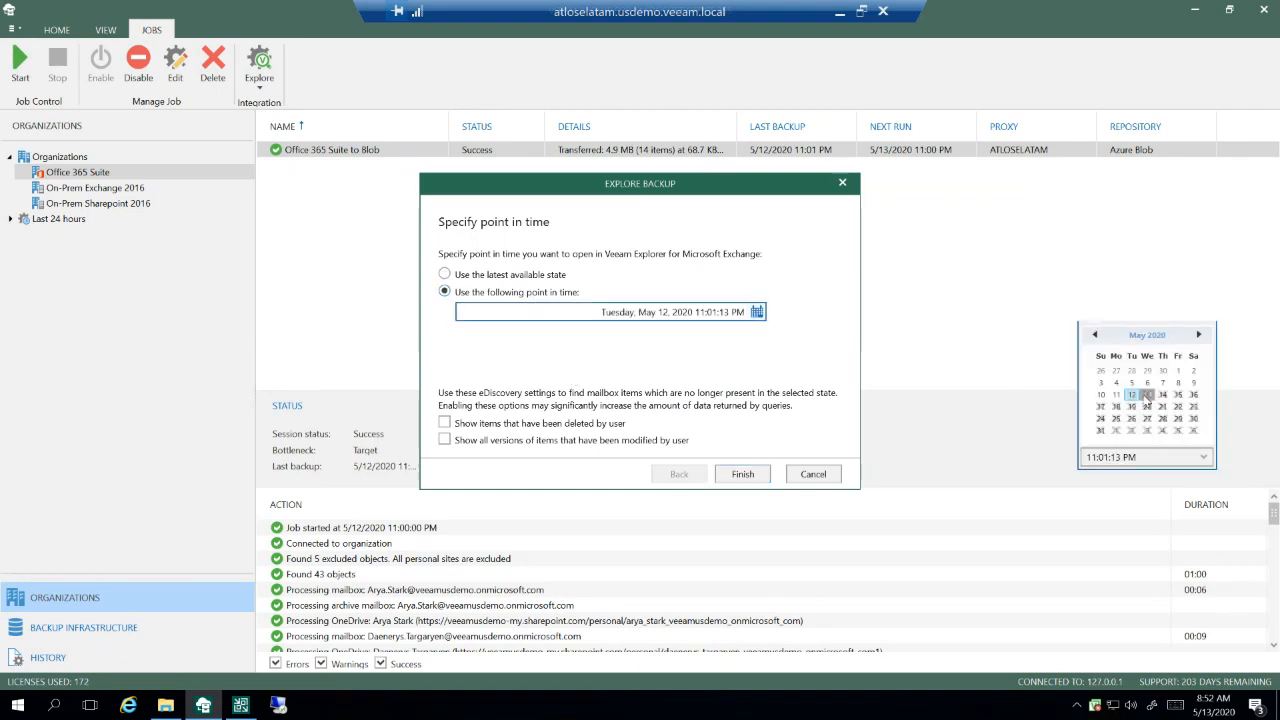
click(1148, 383)
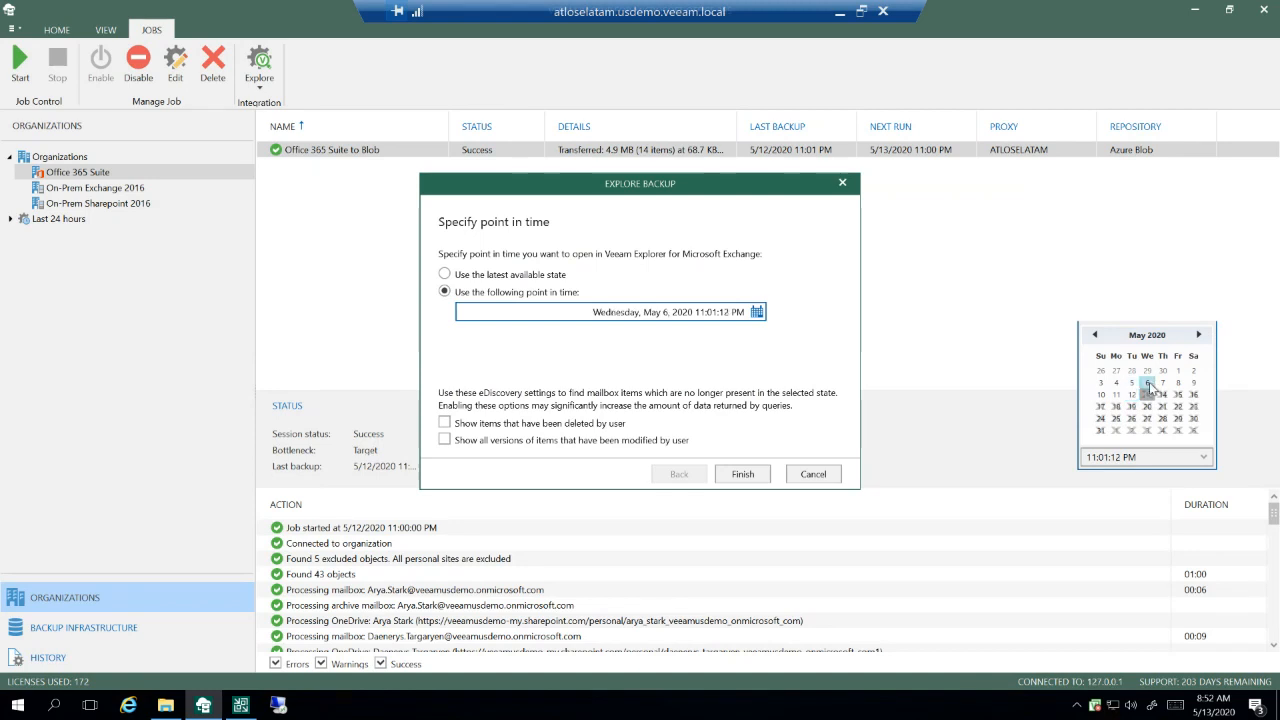
click(1197, 458)
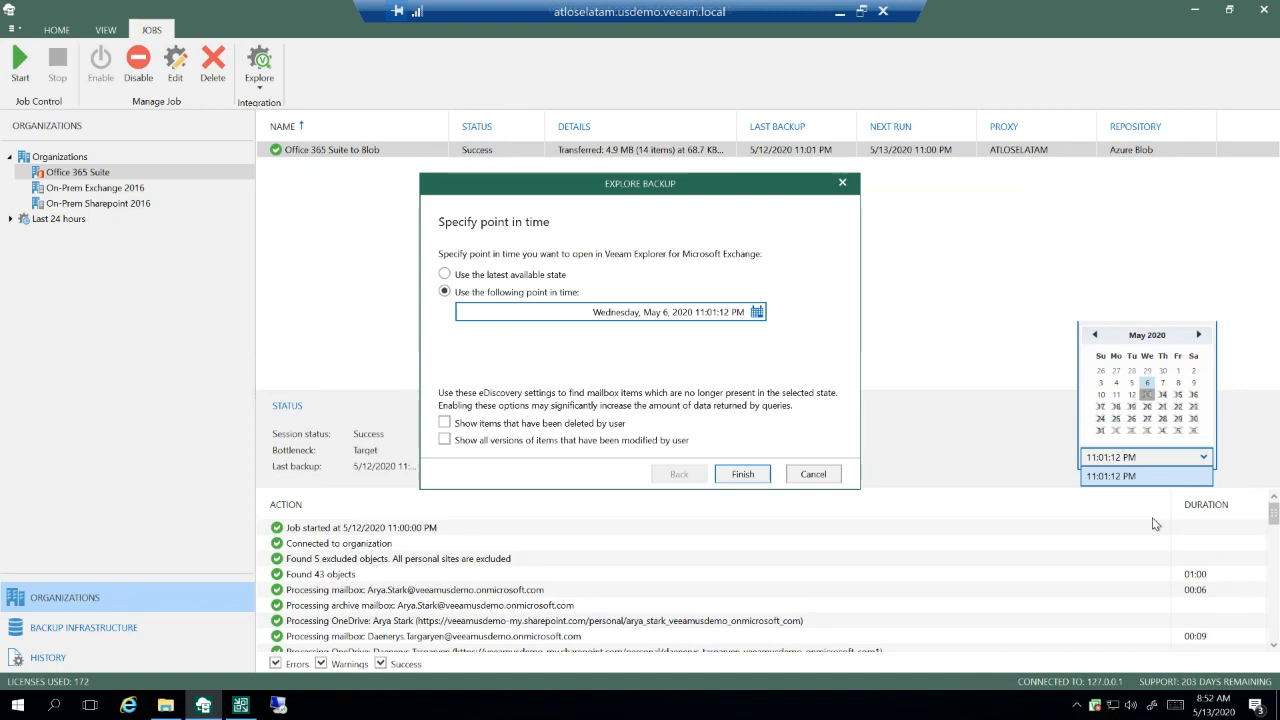
click(1197, 459)
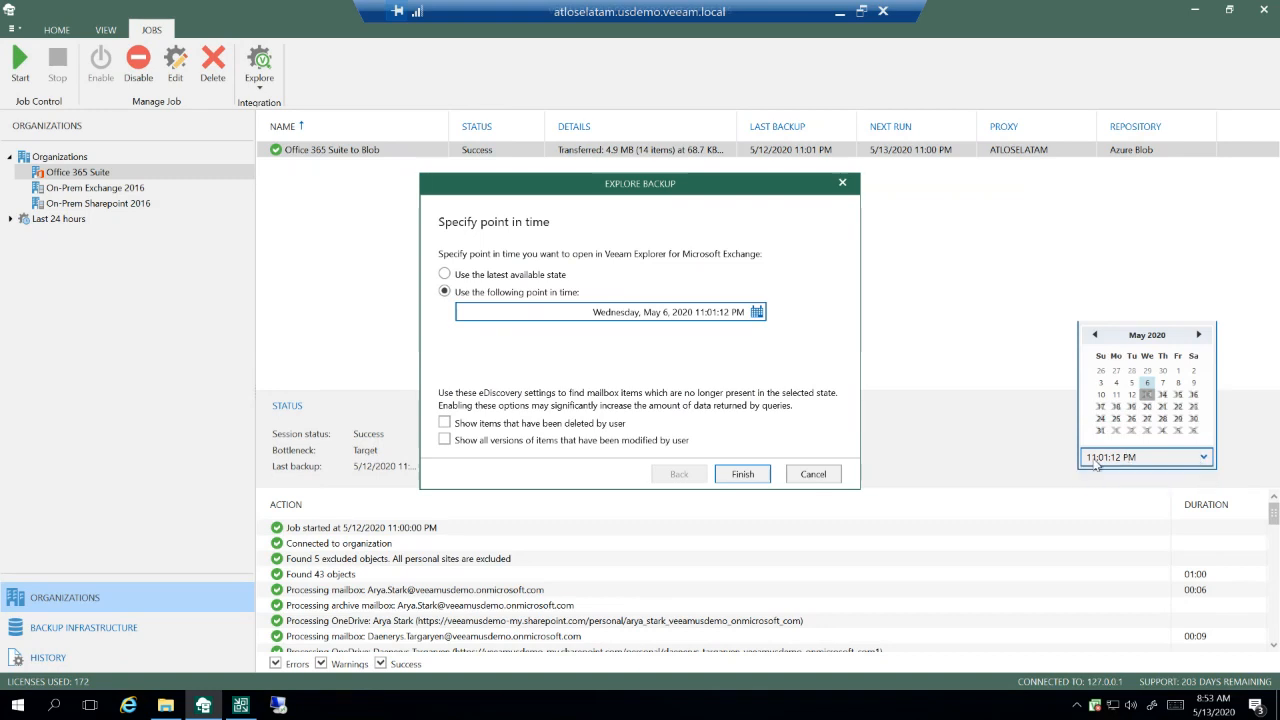
click(743, 475)
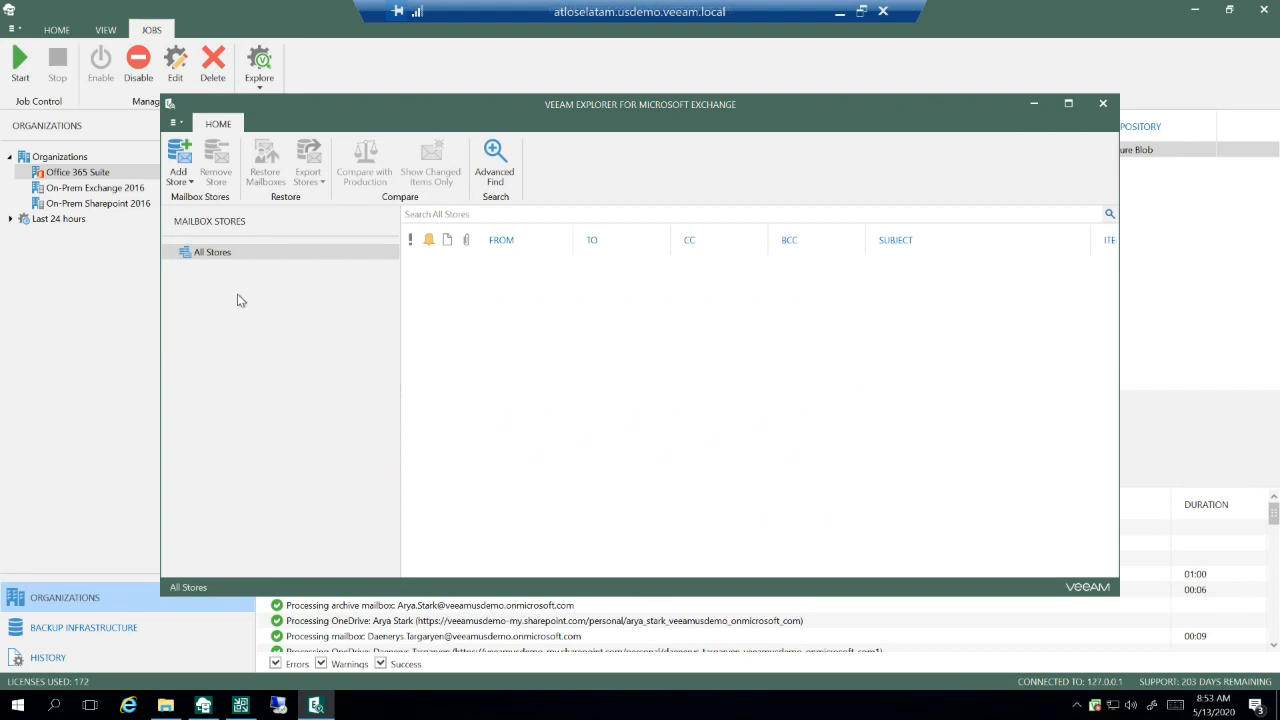
Step: Maximize the Exchange explorer and open the Inbox of the House Lannister - Teams mailbox in the restored store
click(186, 268)
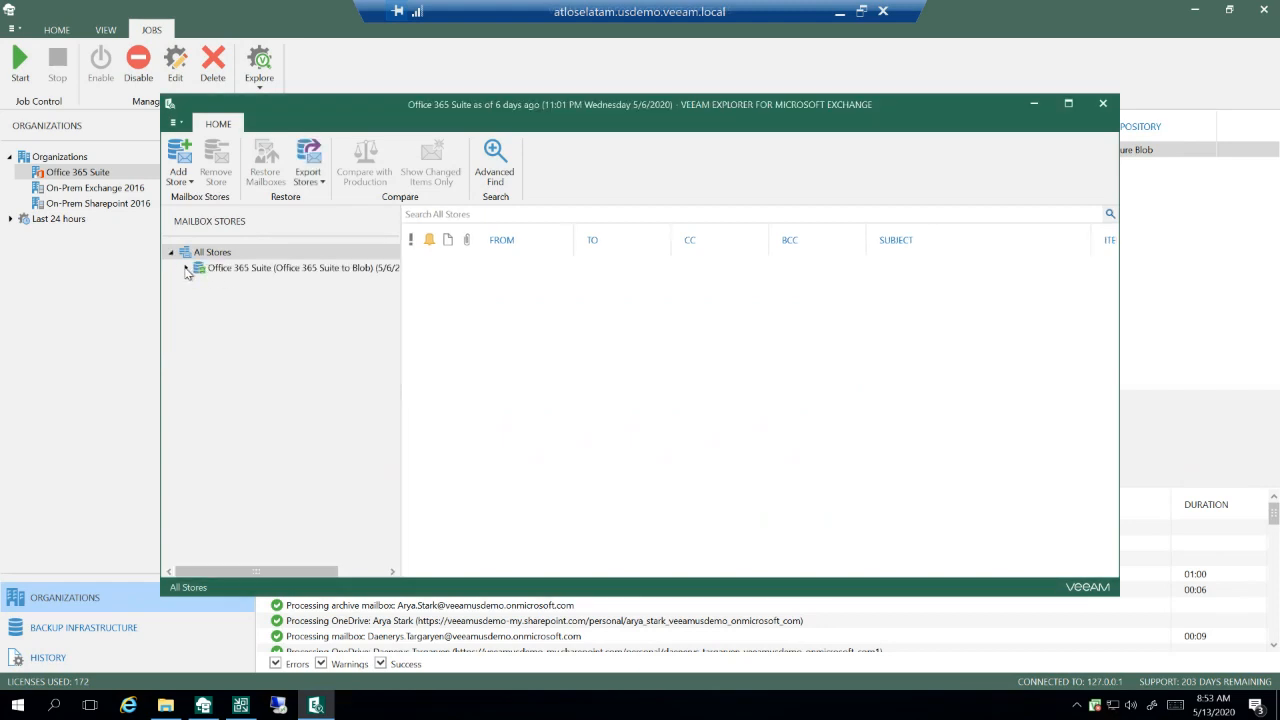
click(1070, 104)
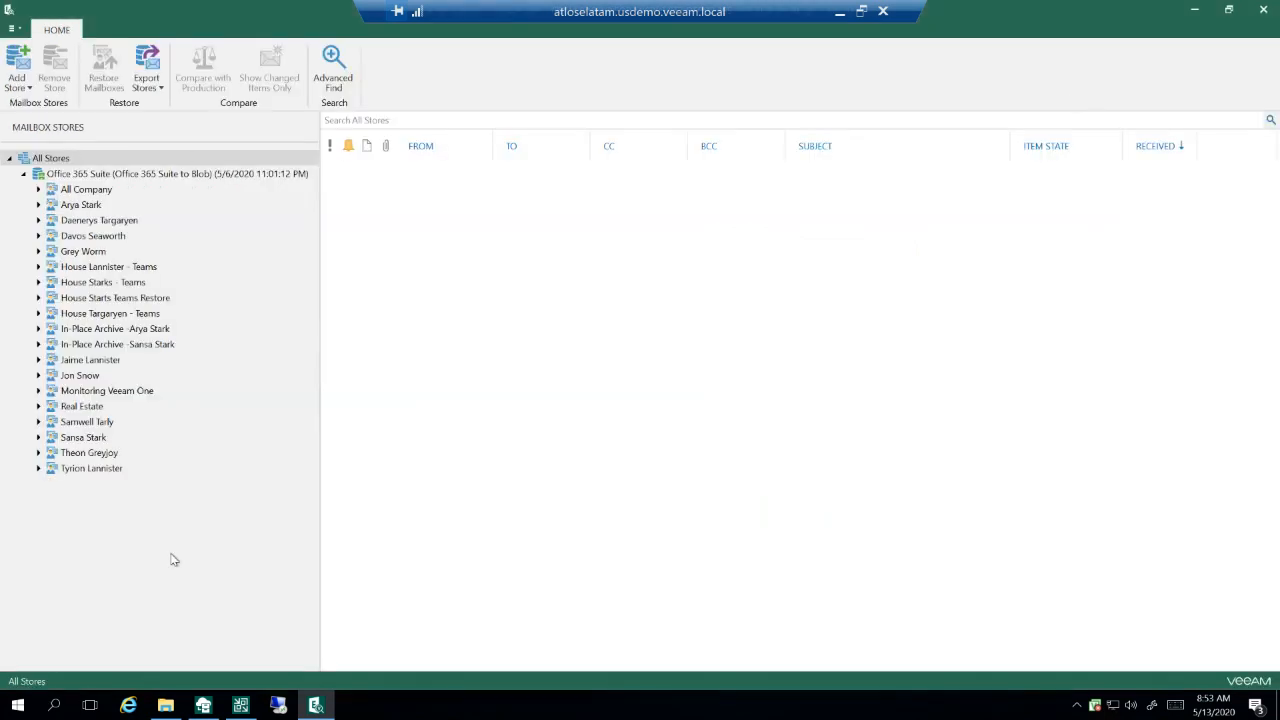
click(38, 267)
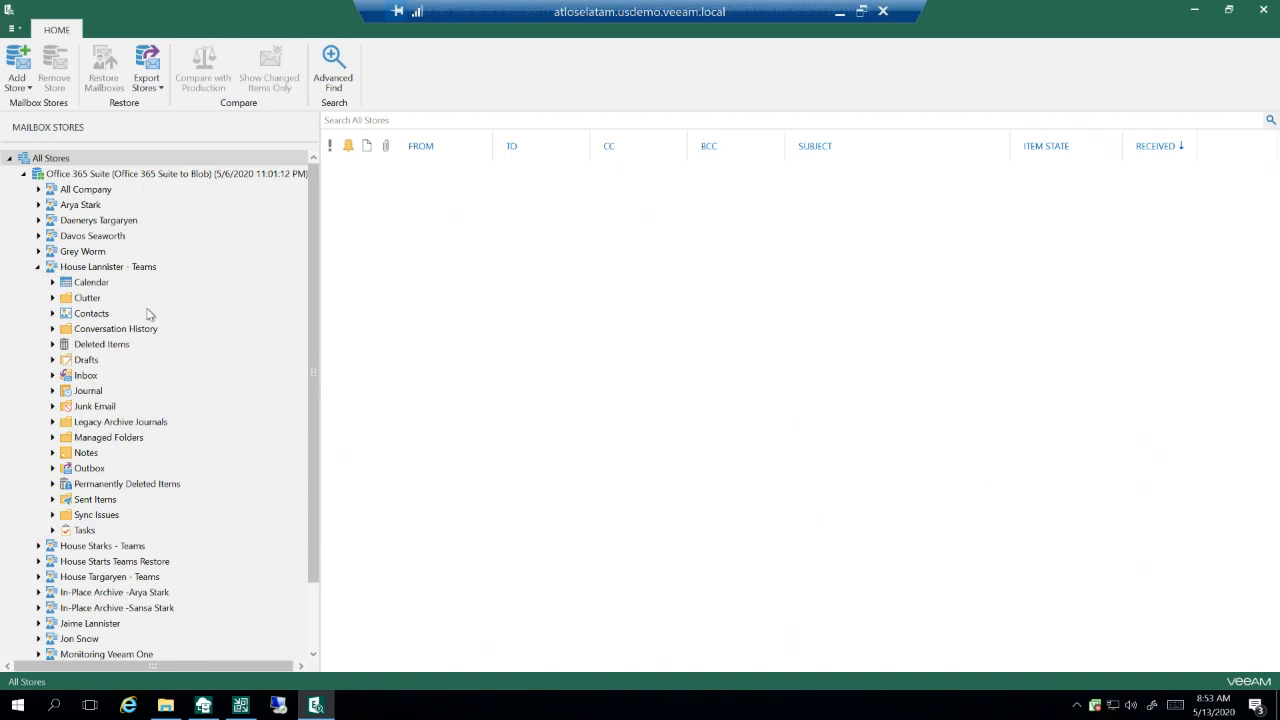
click(86, 376)
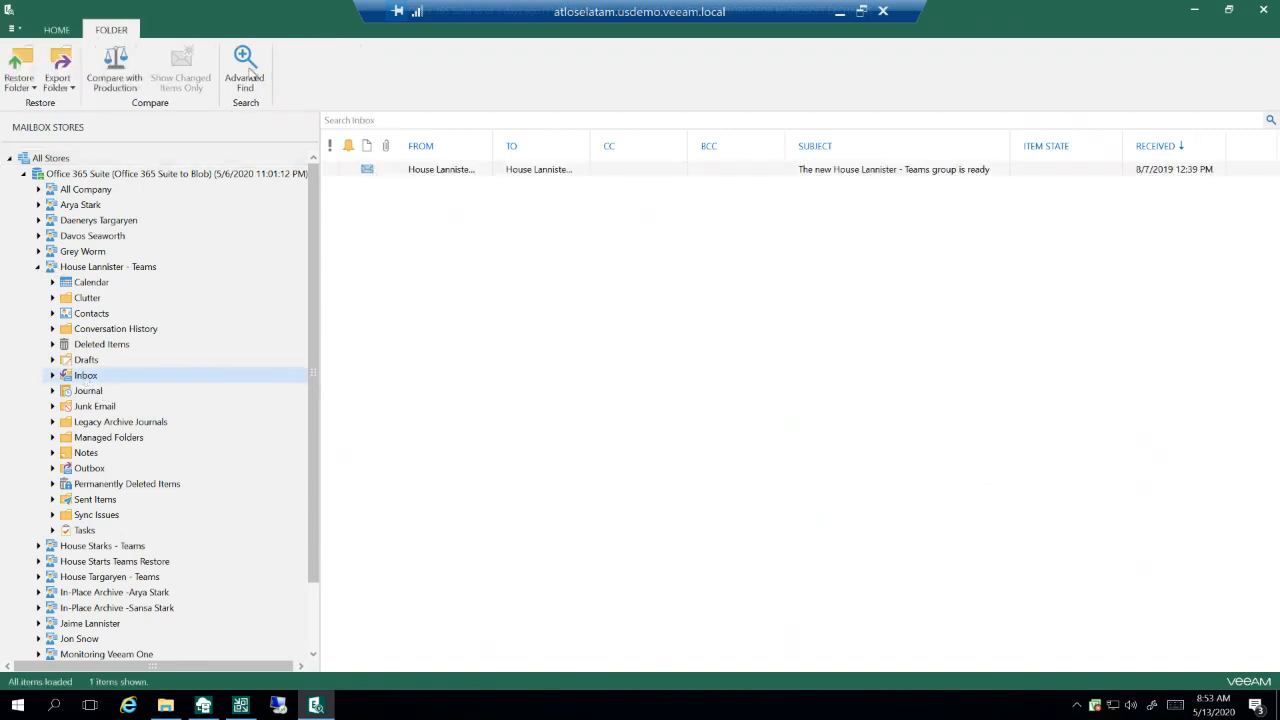
Step: Review the restore, export, save and send options for the message about the new House Lannister - Teams group, and dismiss them
click(436, 170)
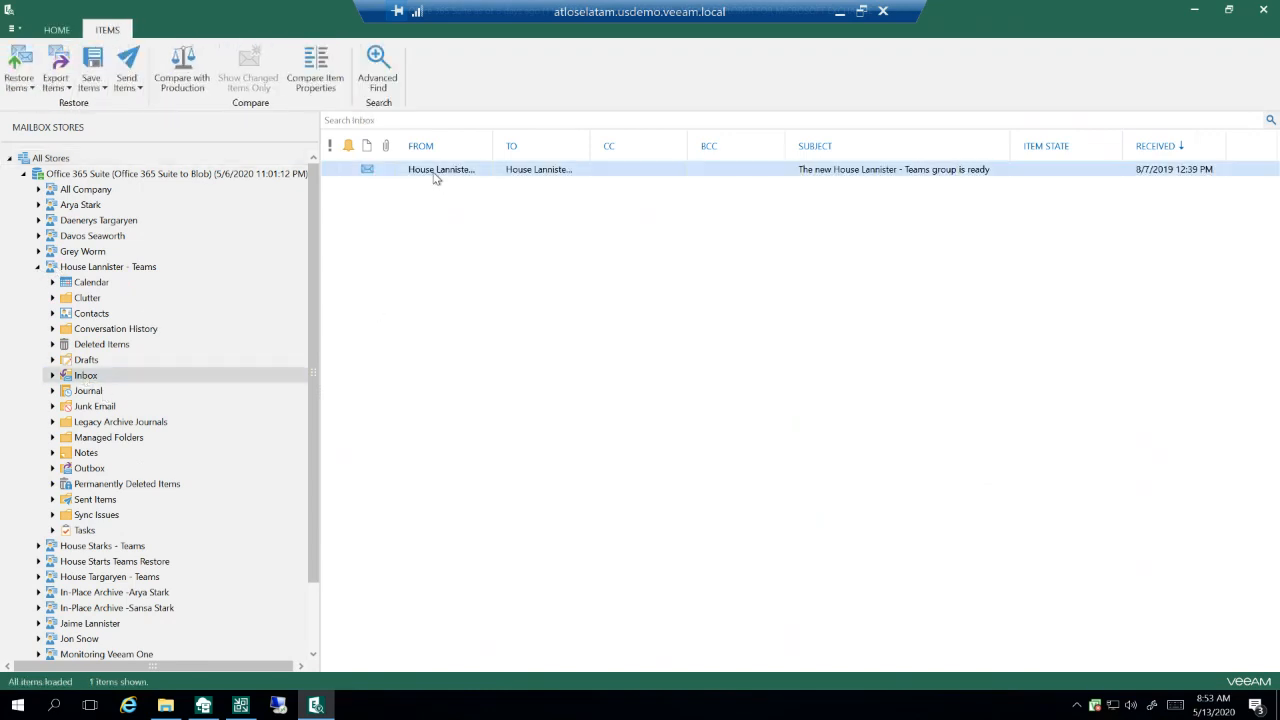
right_click(436, 178)
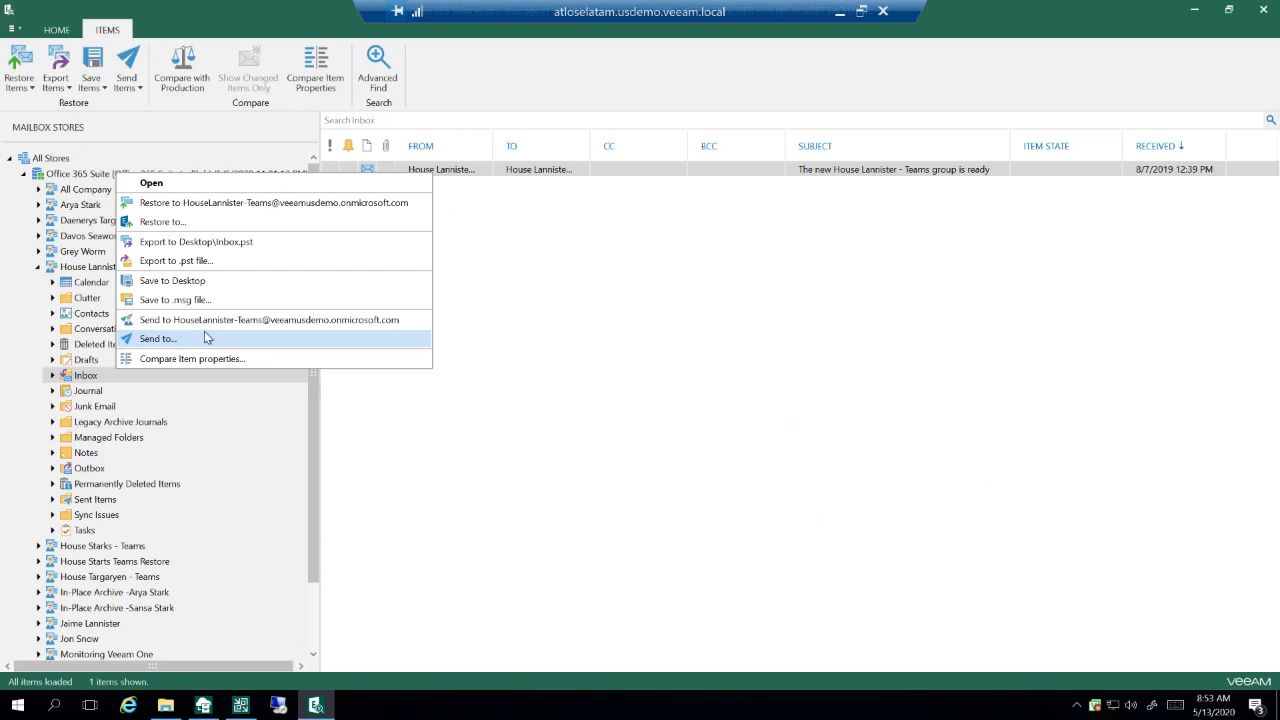
click(79, 322)
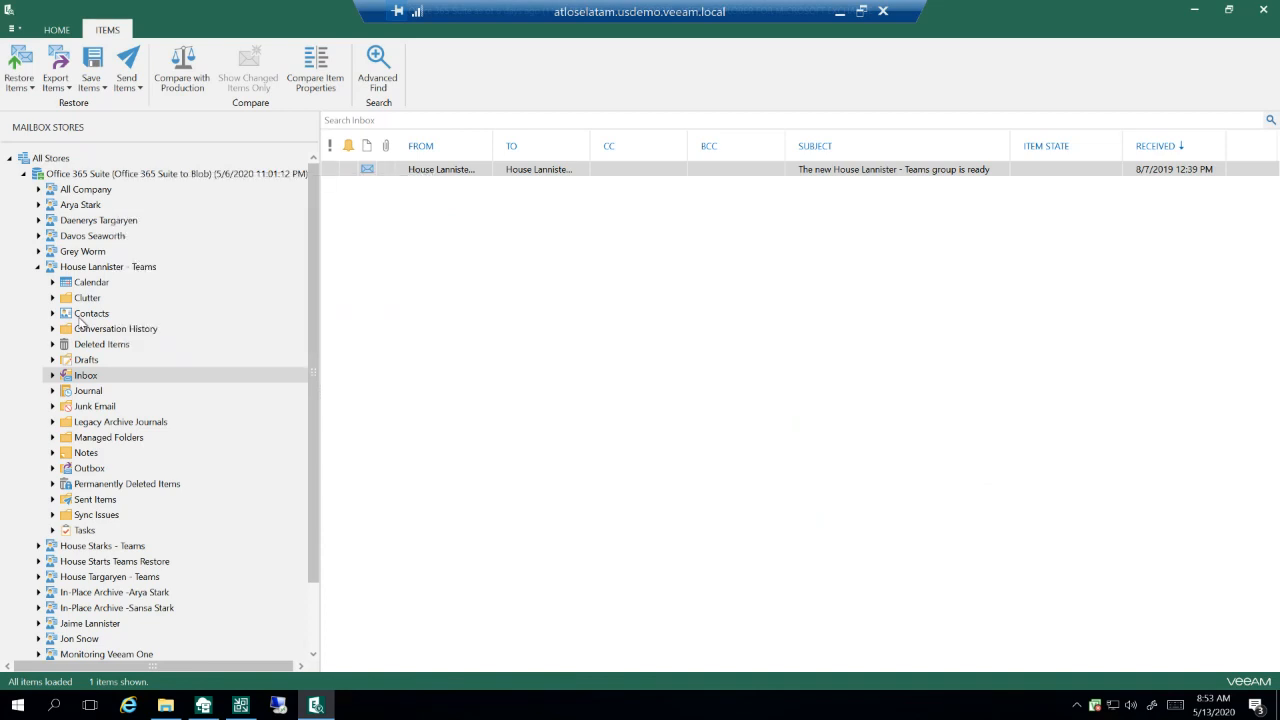
Step: View the Contacts, Calendar and Permanently Deleted Items folders of the House Lannister - Teams mailbox
click(82, 316)
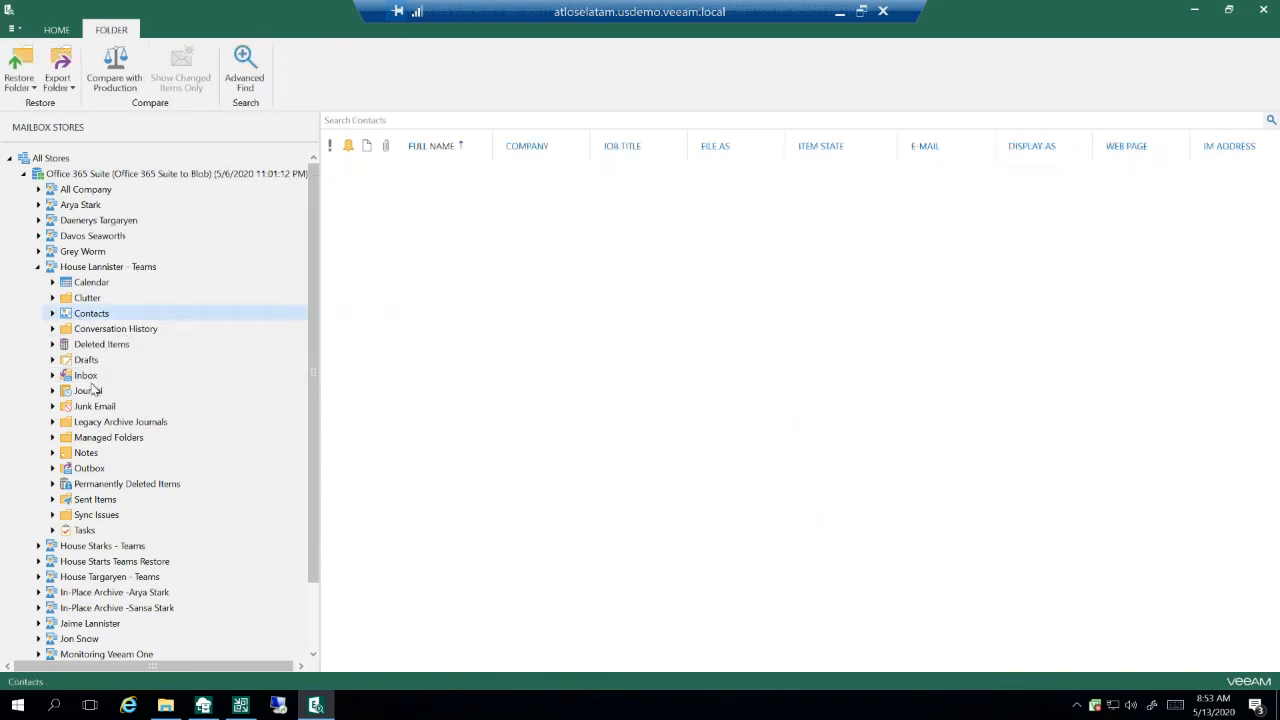
click(92, 284)
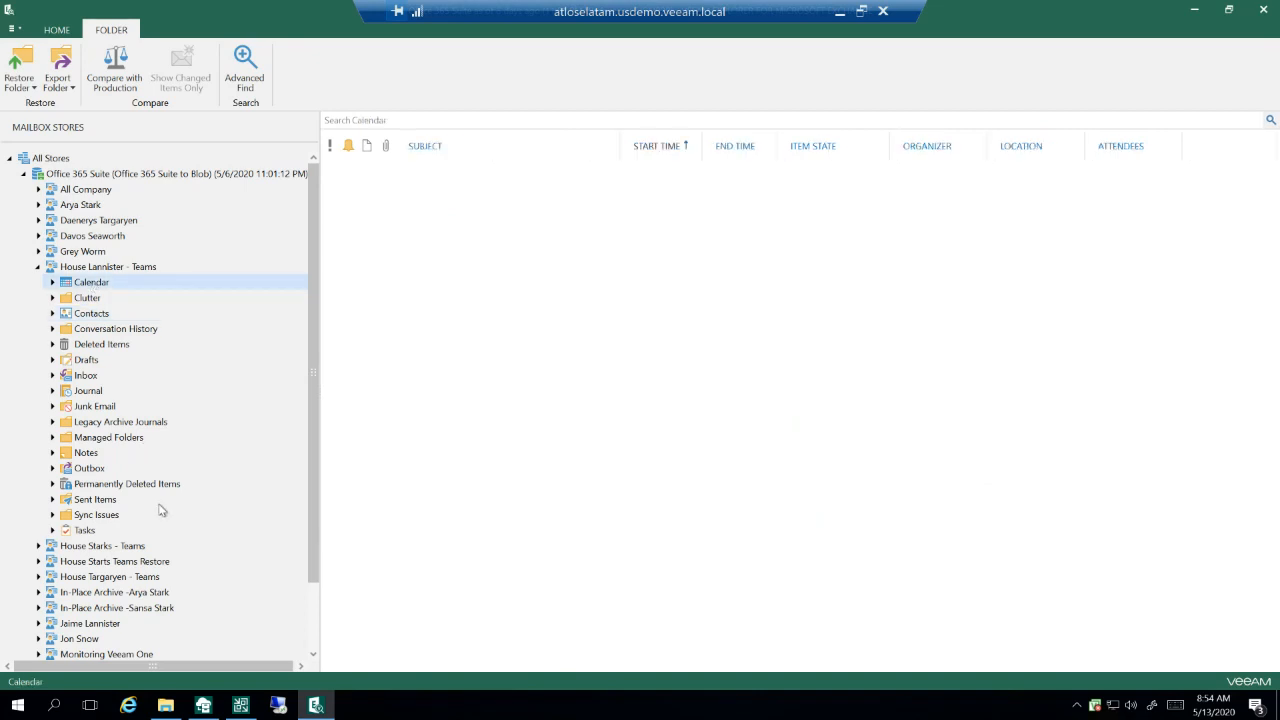
click(126, 486)
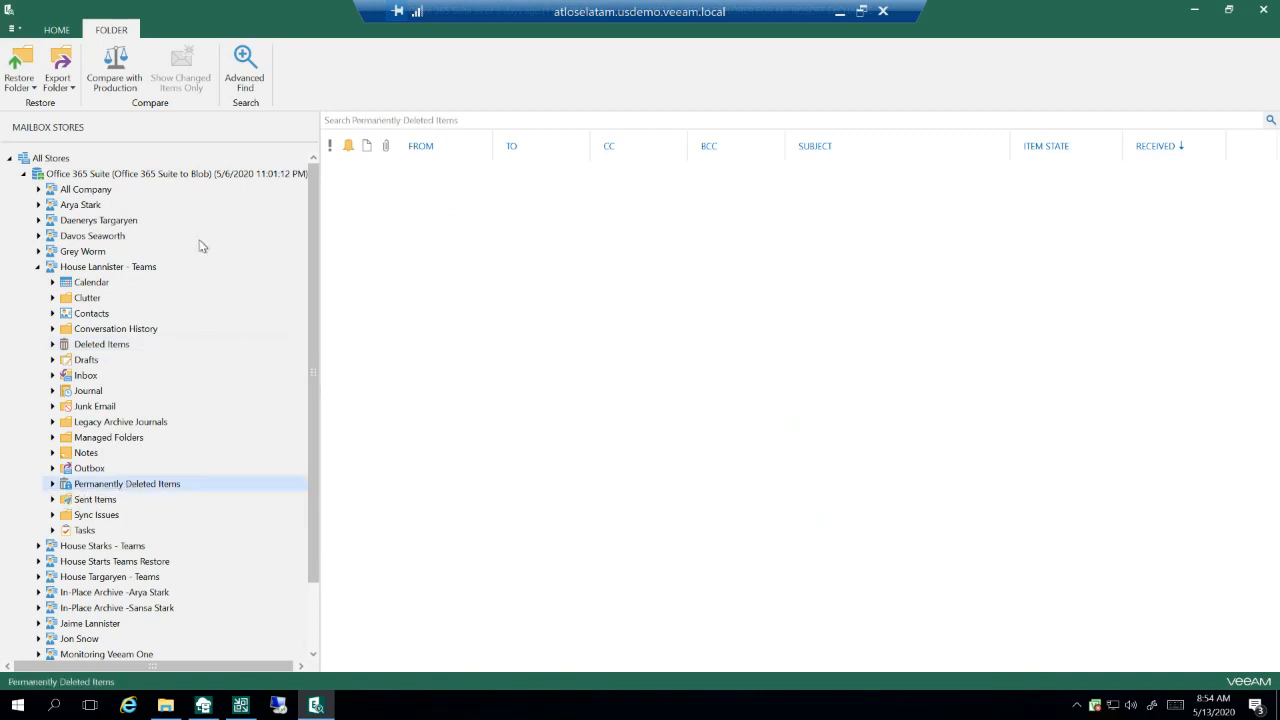
Step: Review the House Lannister - Teams mailbox's restore and export options and the advanced search criteria, and close the Exchange explorer
click(95, 270)
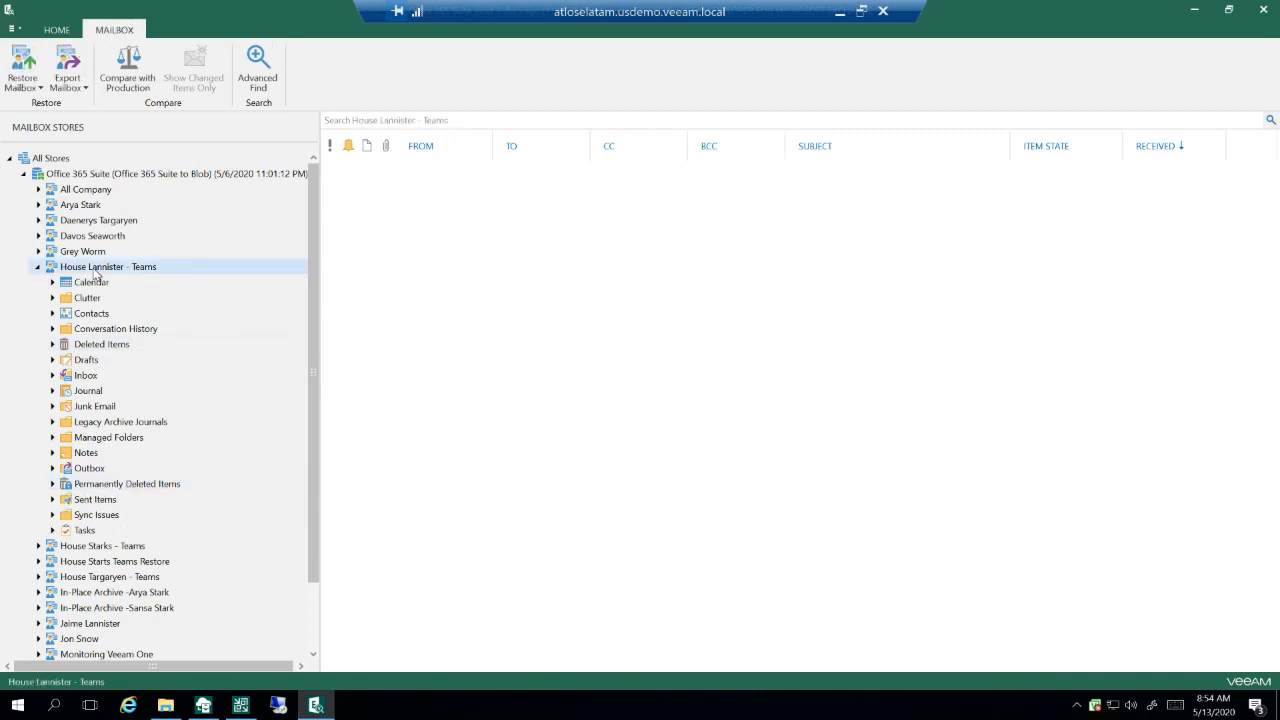
right_click(95, 270)
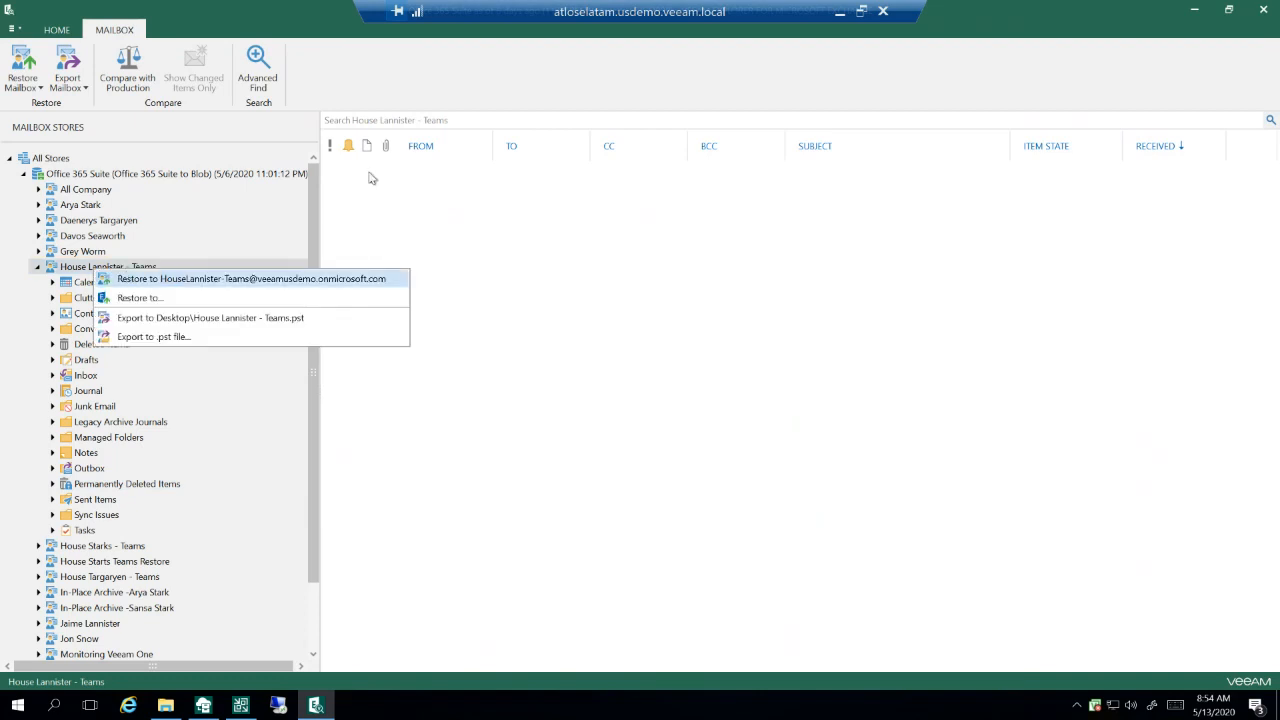
click(259, 75)
click(259, 75)
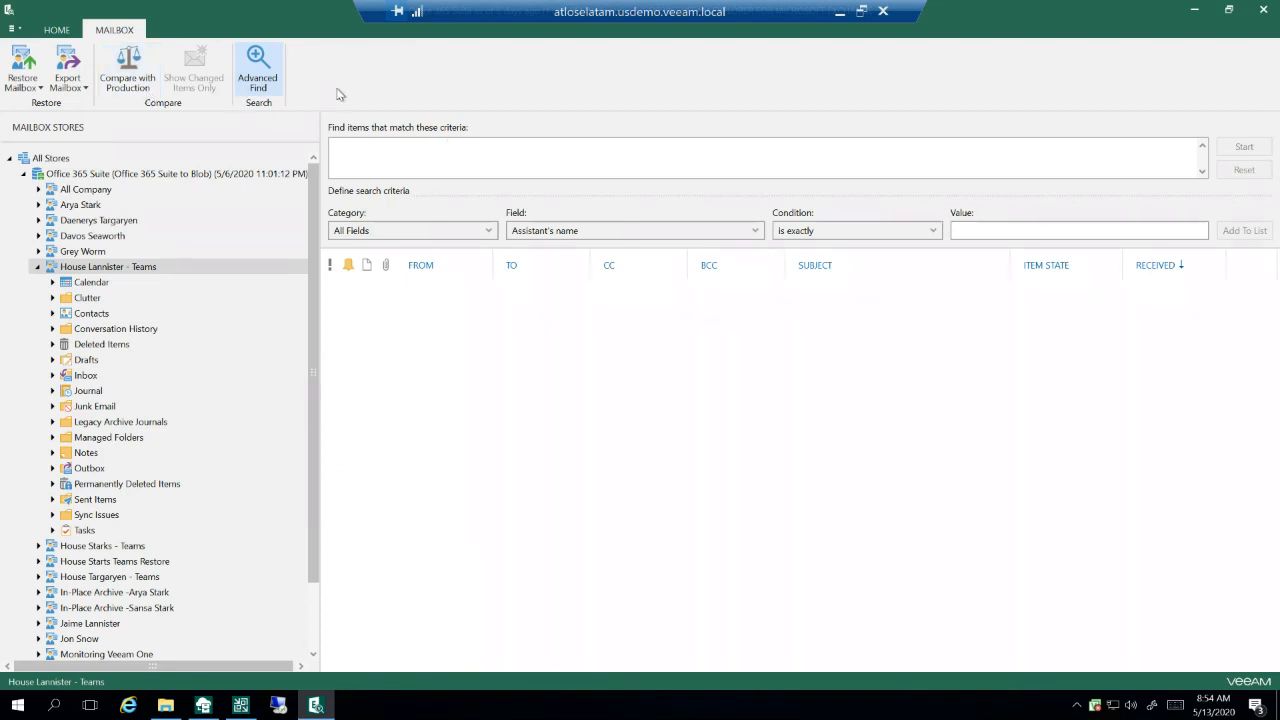
click(1260, 12)
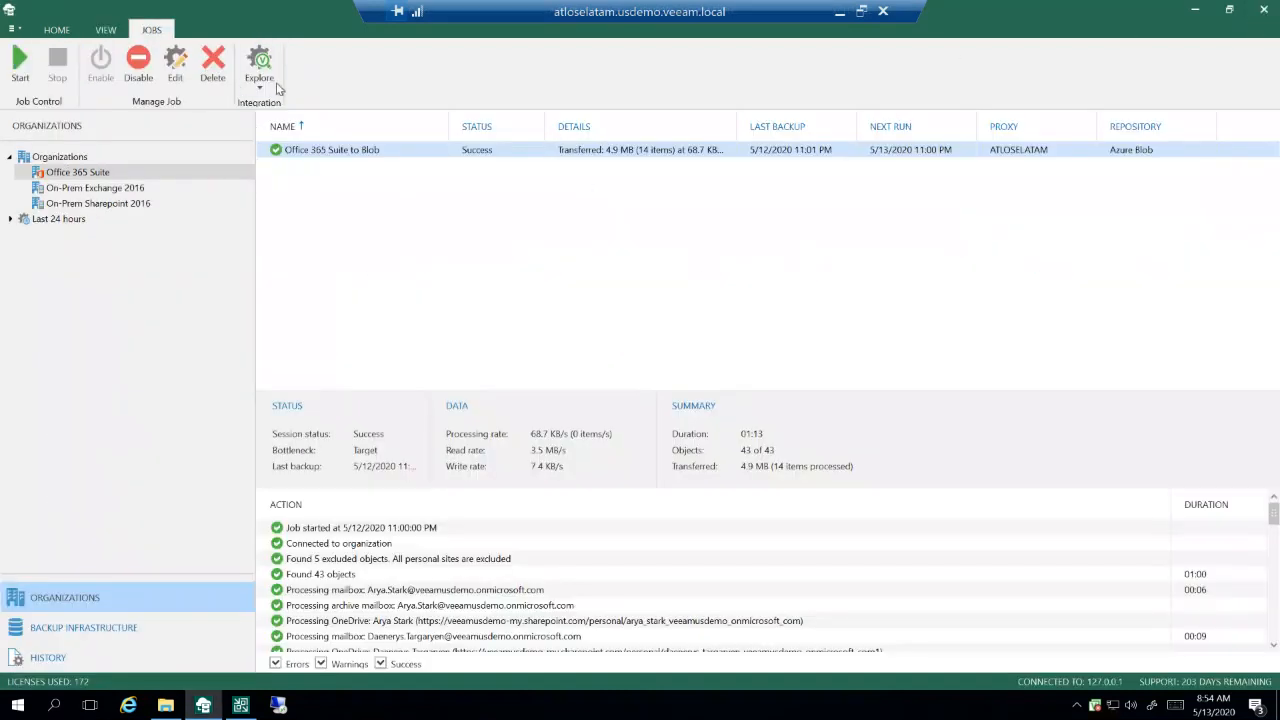
Step: Explore the Office 365 Suite to Blob job's SharePoint backup at the point in time Tuesday, May 12, 2020 11:01:13 PM
click(259, 70)
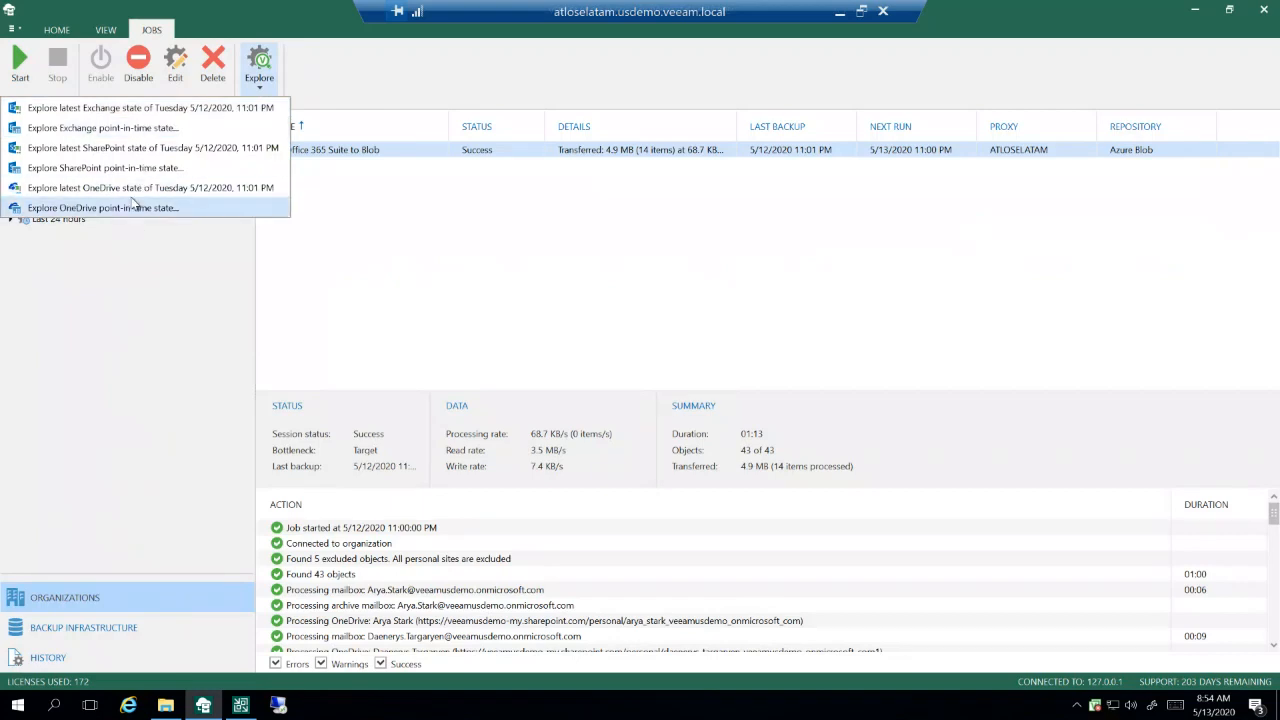
click(129, 170)
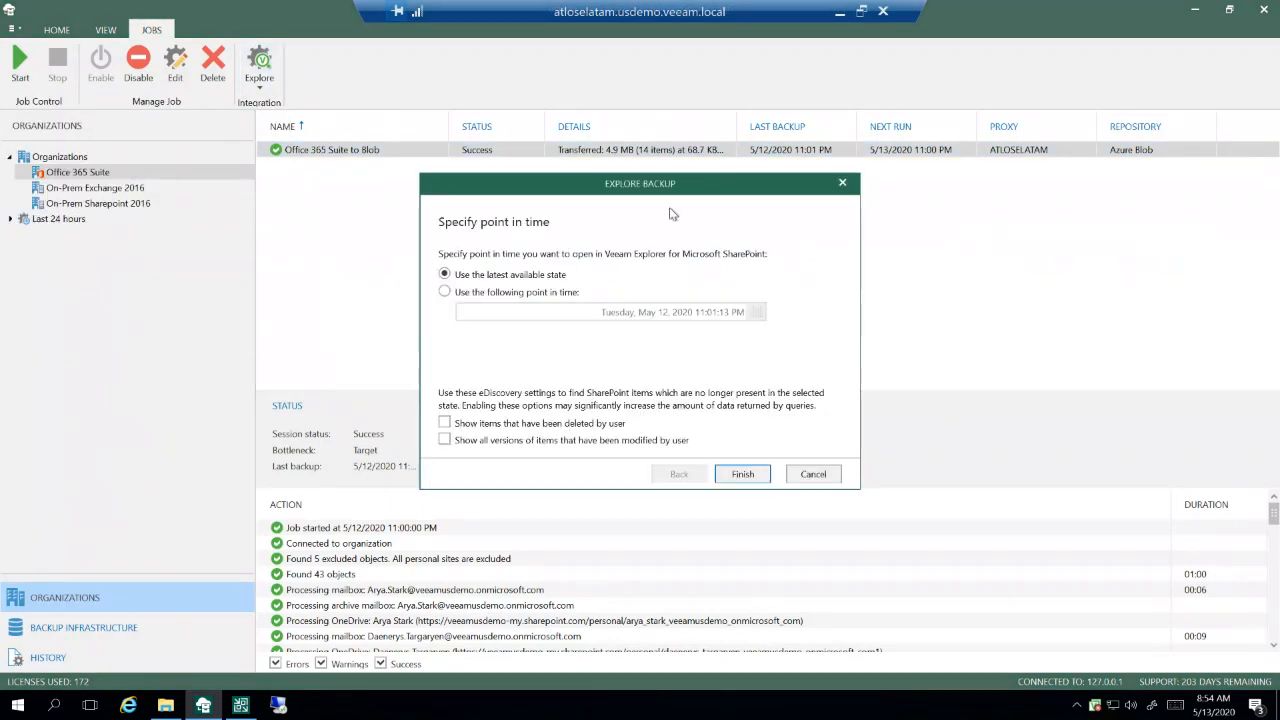
click(548, 292)
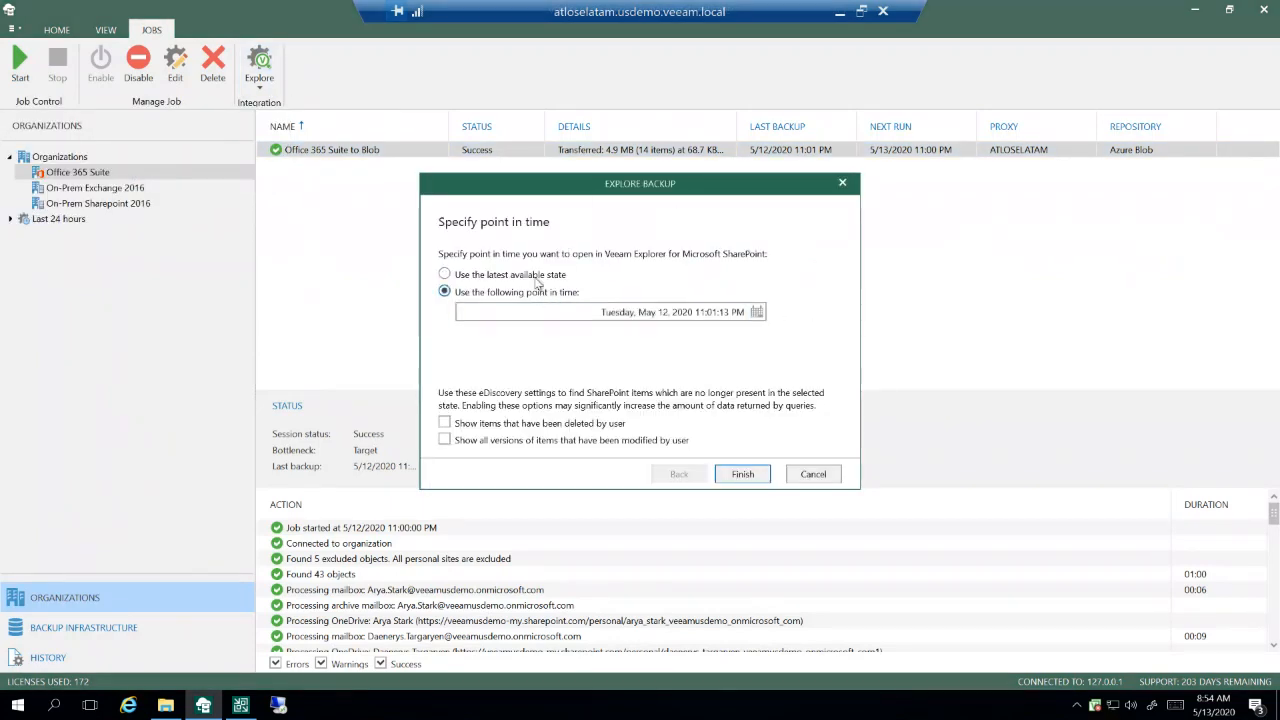
click(742, 474)
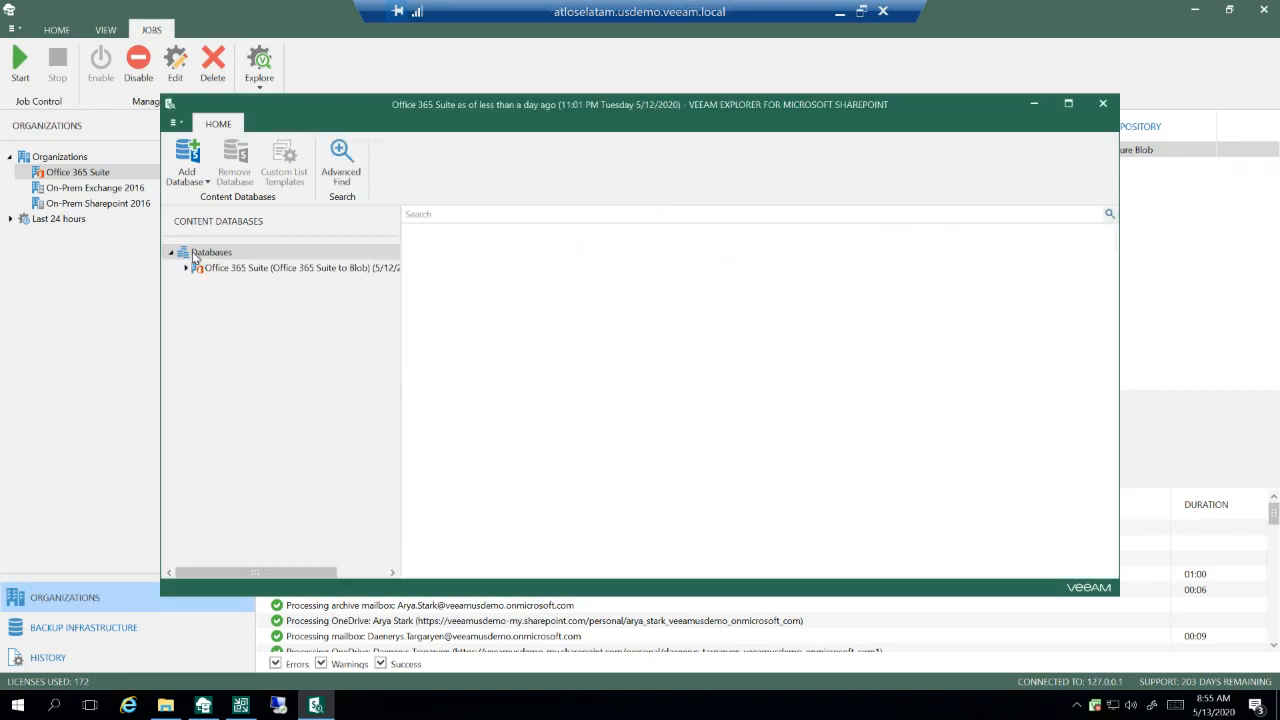
Step: View the Documents library in the content of the House Lannister - Teams site in the SharePoint backup
click(184, 269)
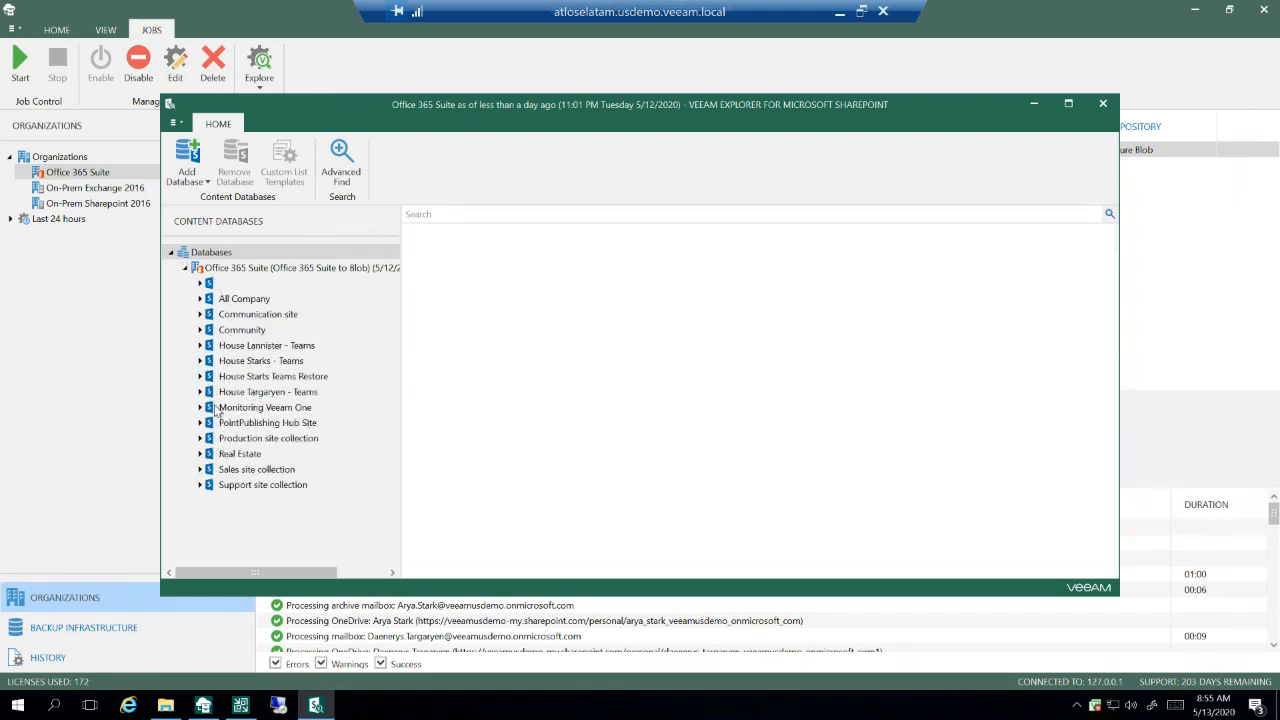
click(200, 345)
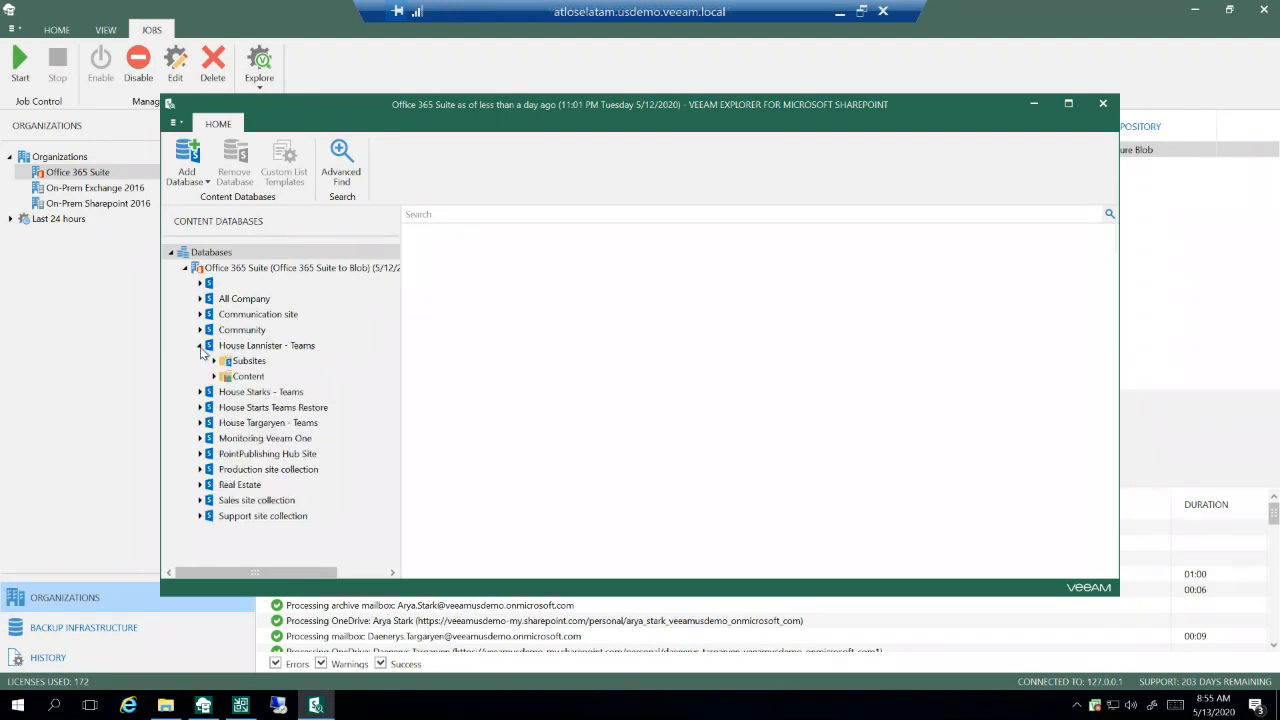
click(213, 376)
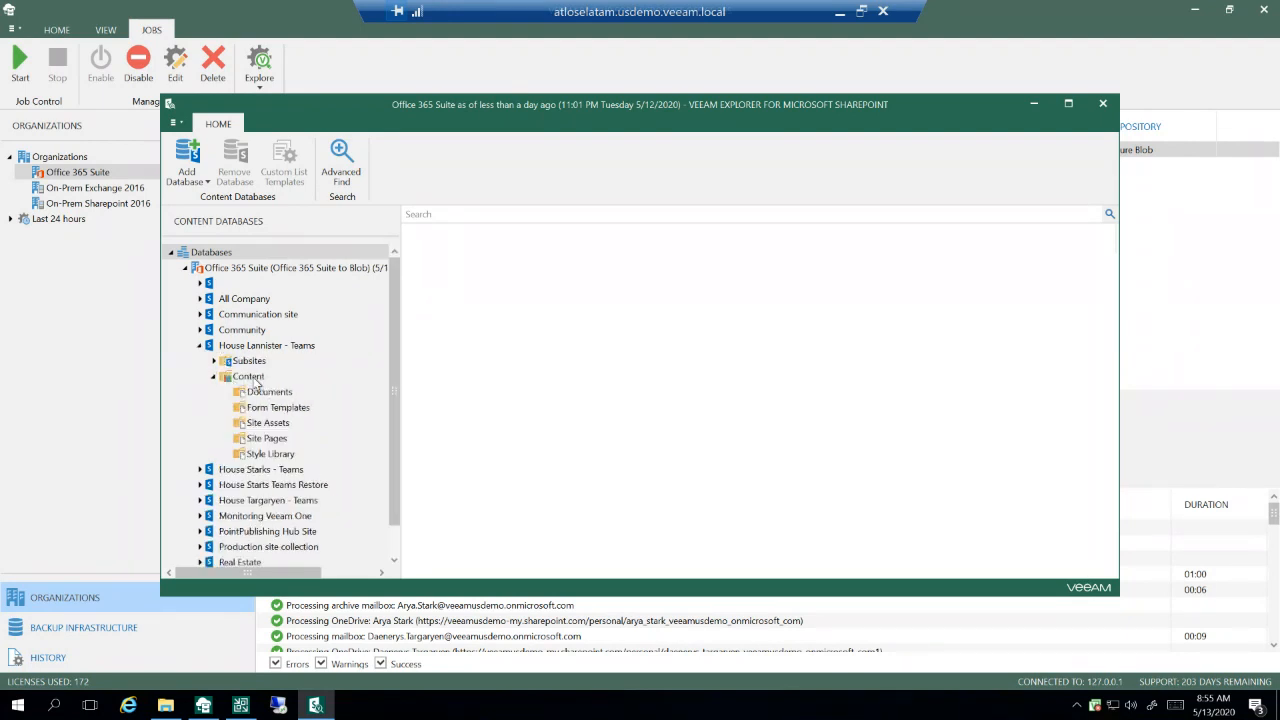
click(268, 392)
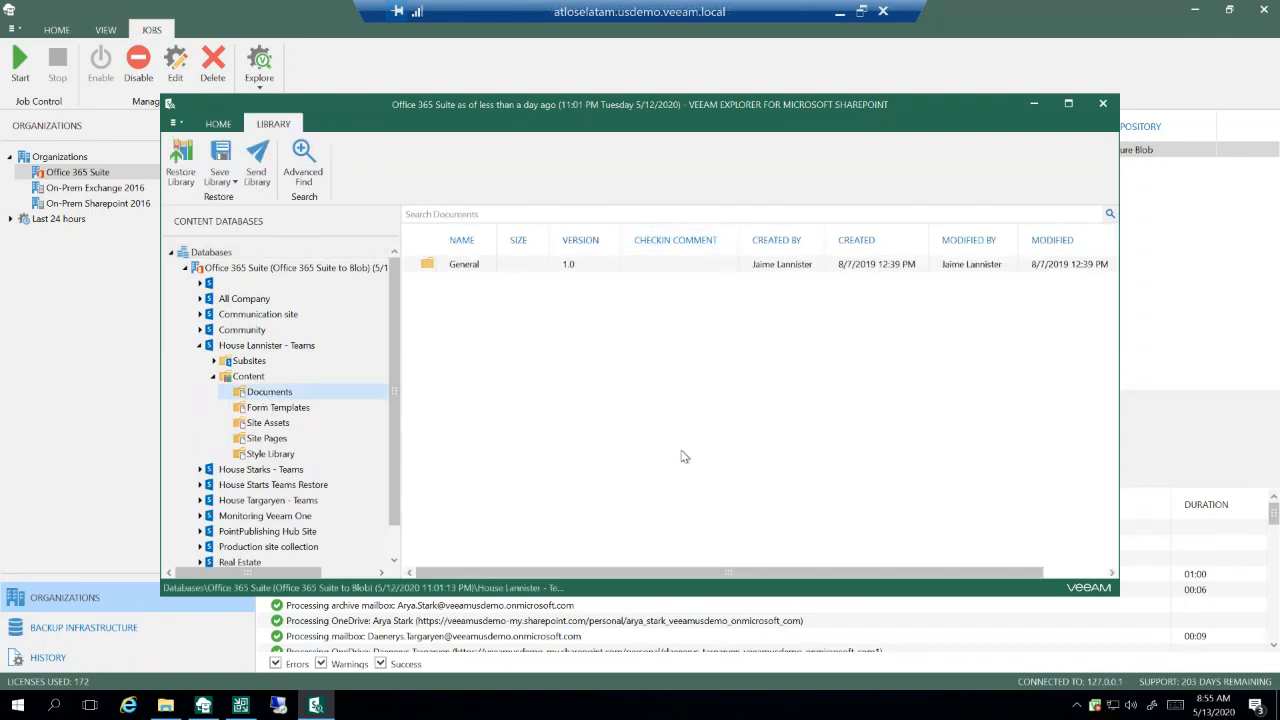
Step: Review the House Lannister - Teams site's restore options, Site Pages, Subsites and advanced search criteria, and close the SharePoint explorer
right_click(267, 348)
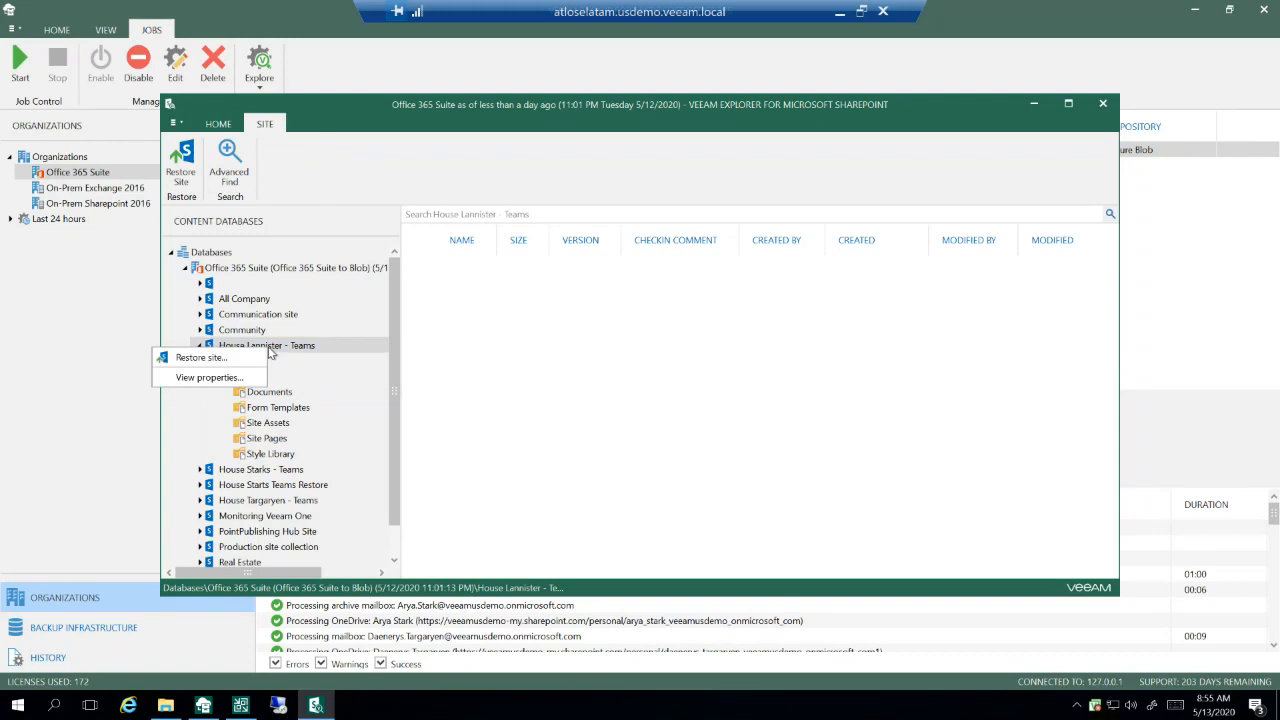
click(250, 436)
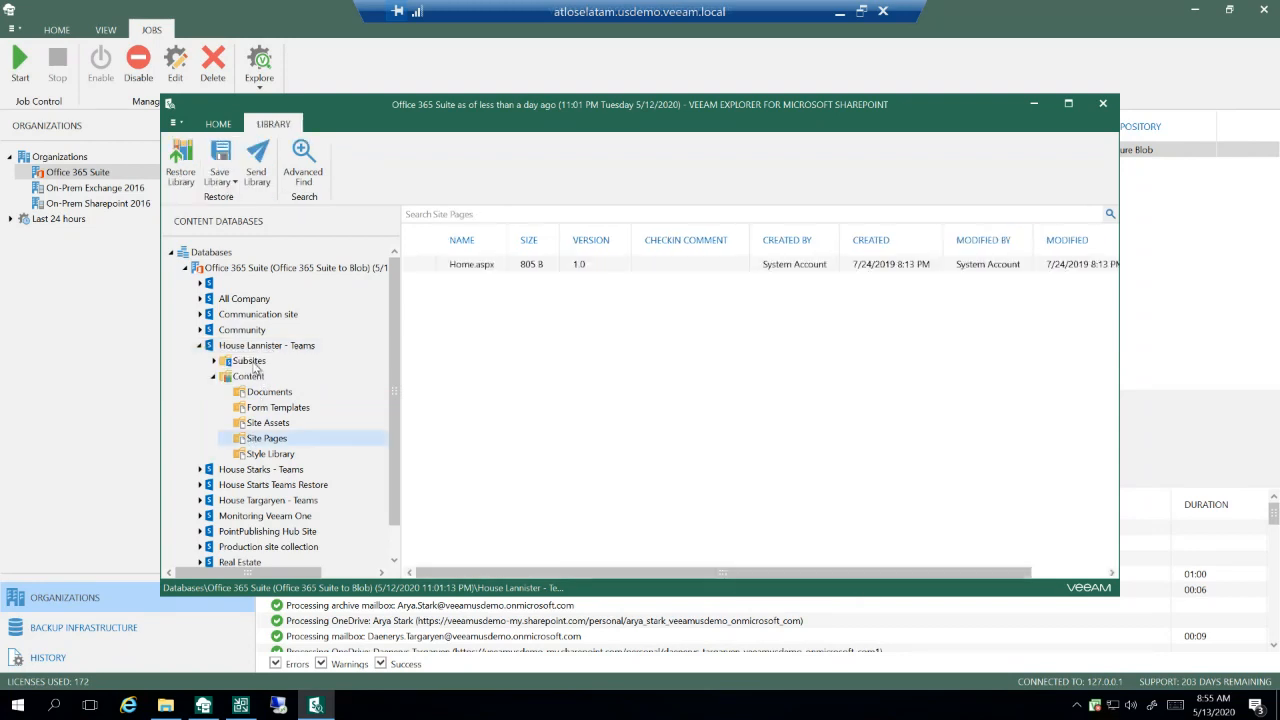
click(254, 363)
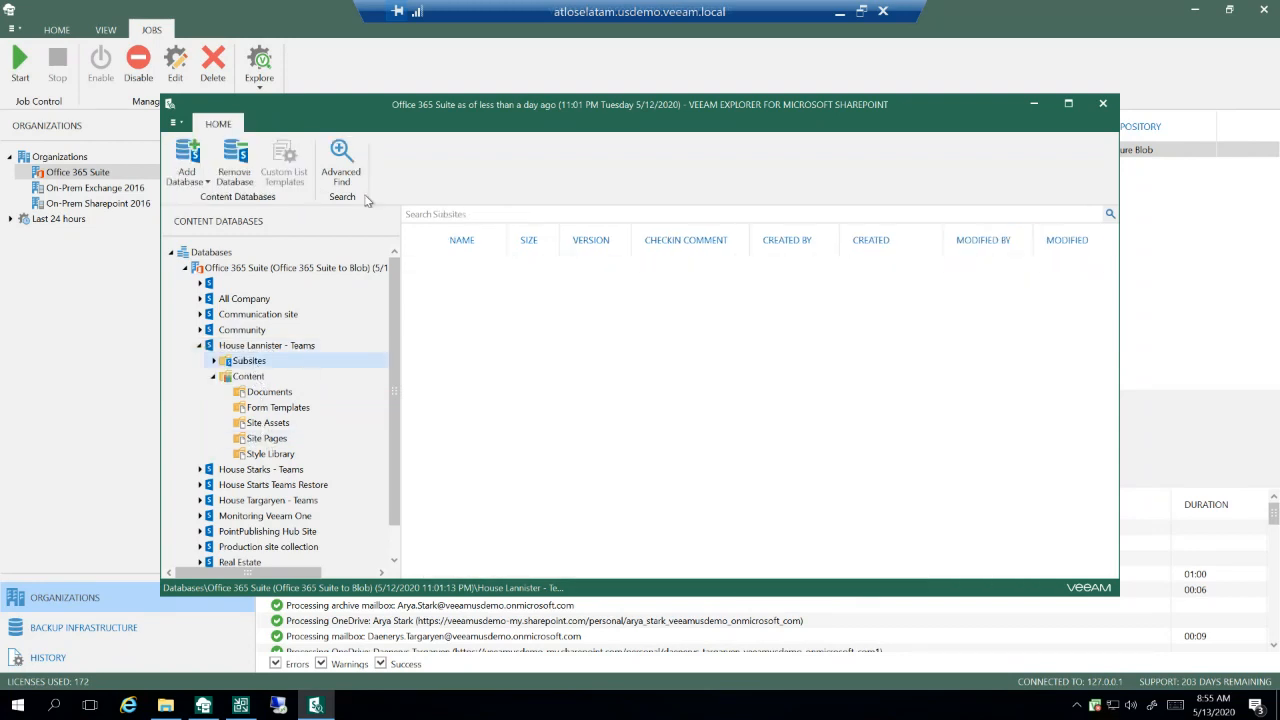
click(342, 165)
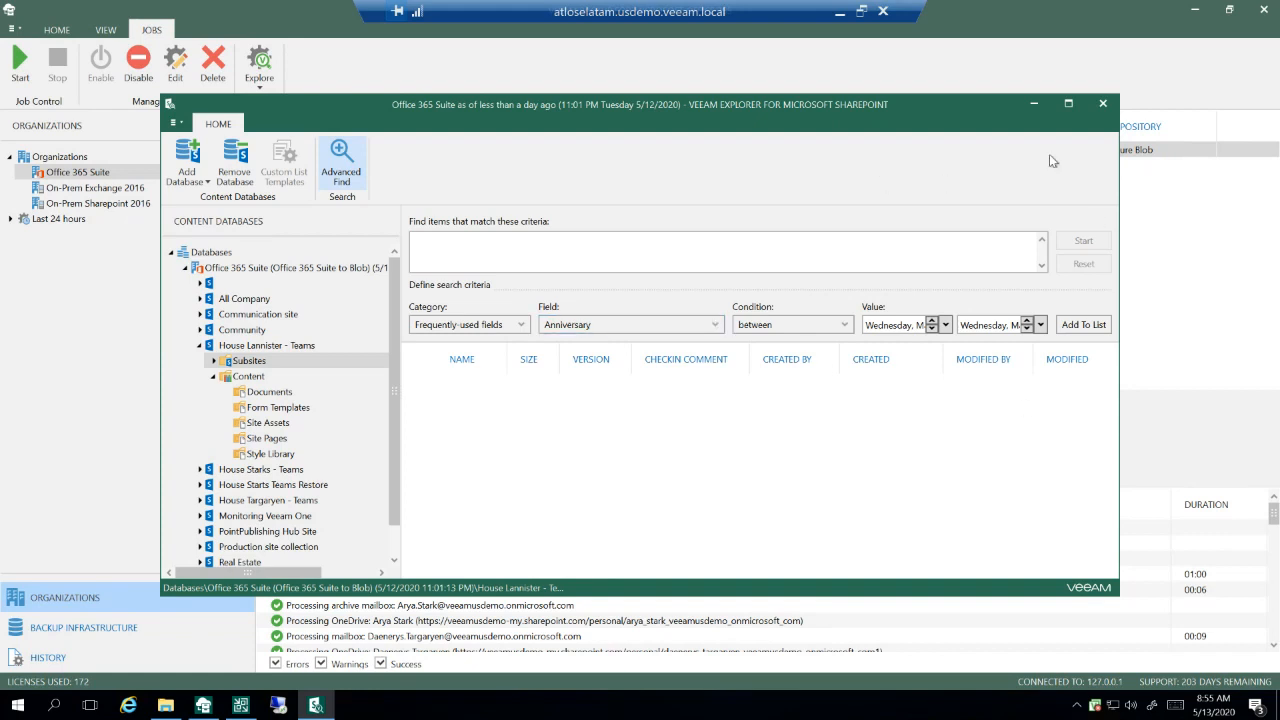
click(1103, 104)
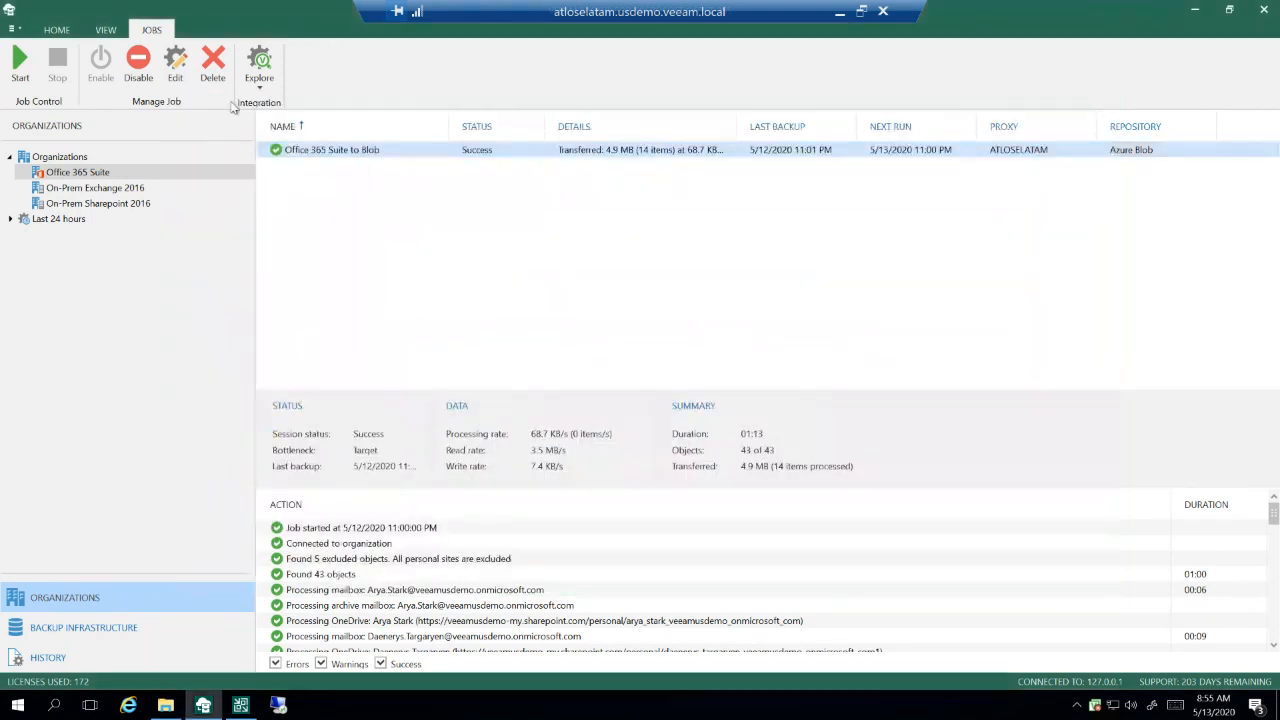
Step: Explore the Office 365 Suite to Blob job's OneDrive backup using the latest available state
click(259, 68)
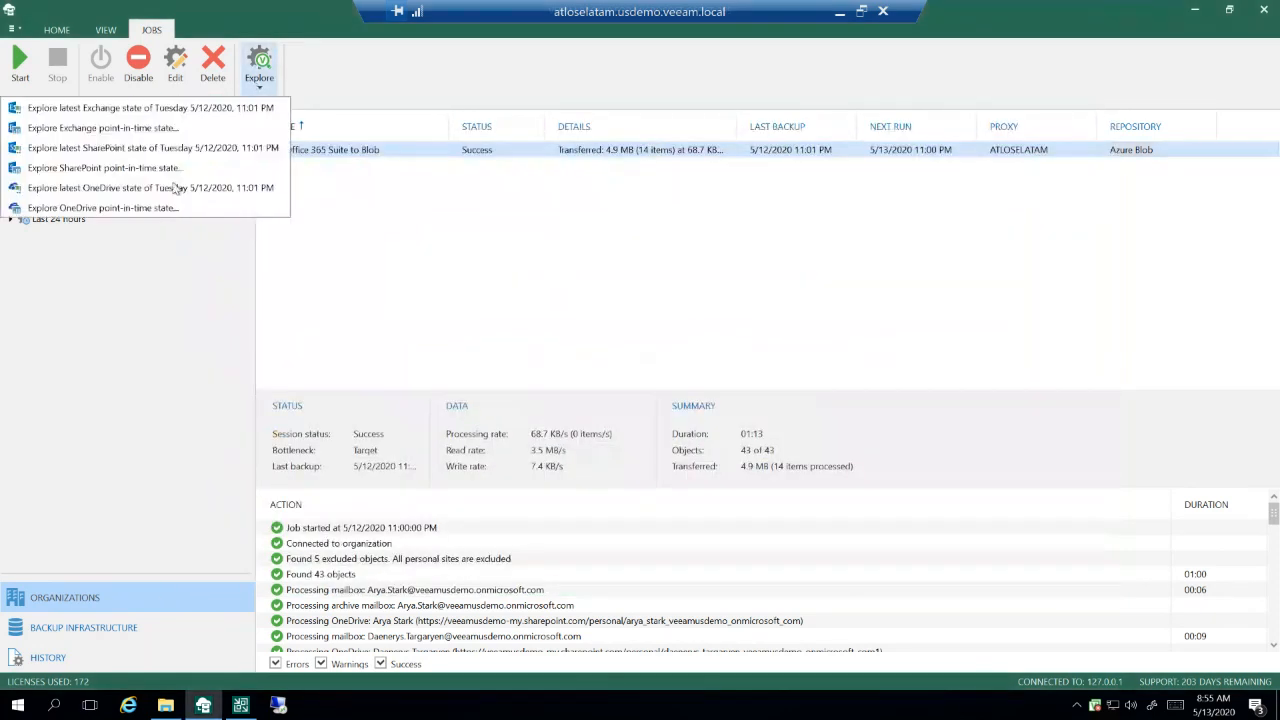
click(123, 210)
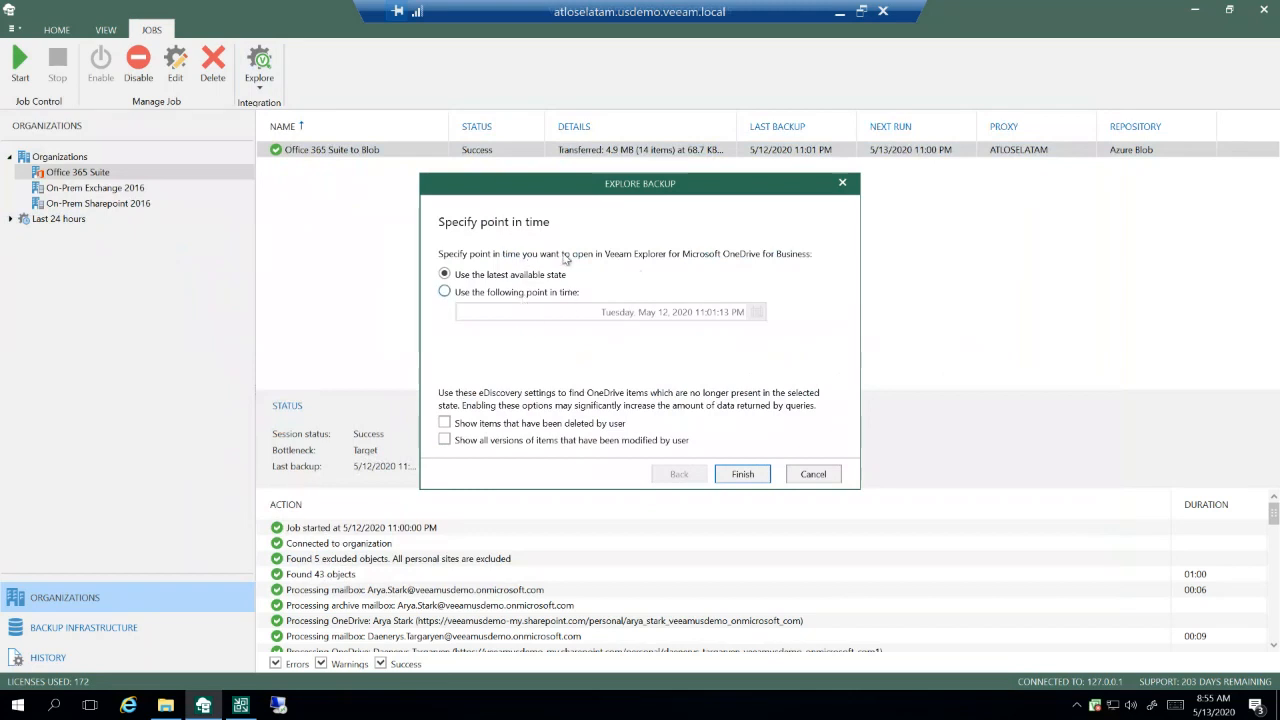
click(743, 476)
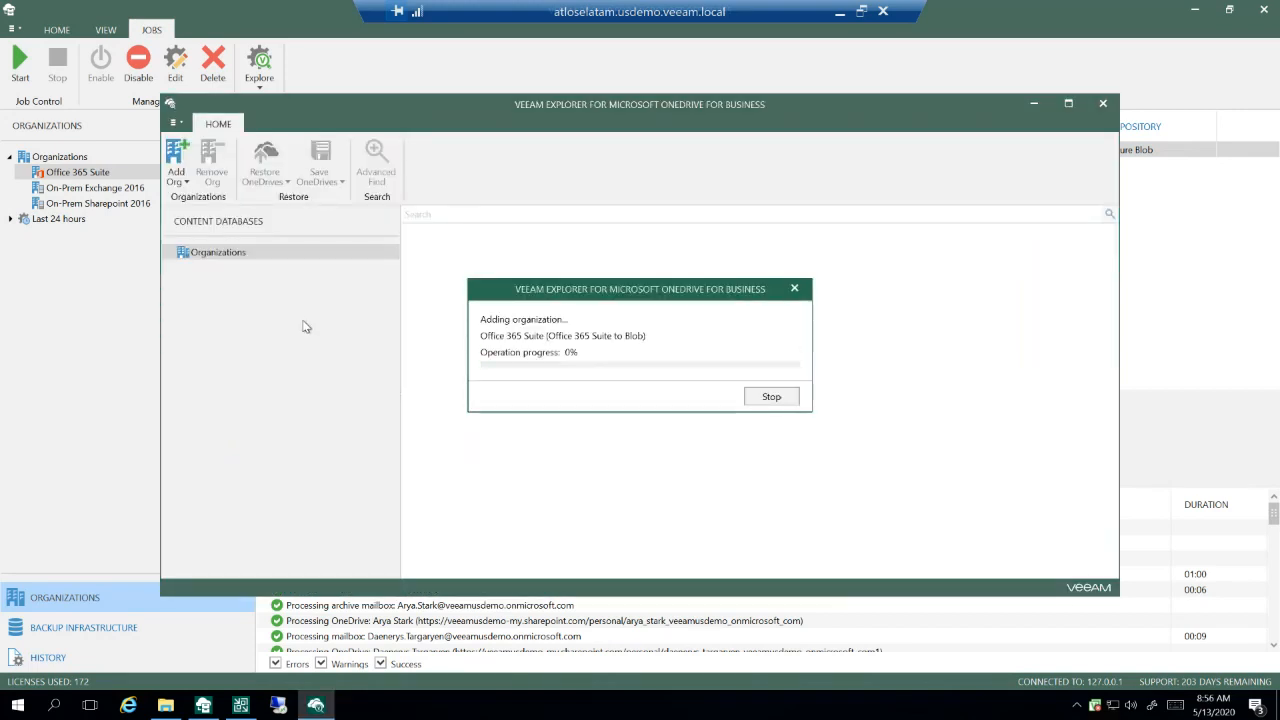
Step: Expand the Office 365 Suite organization in the OneDrive backup and open the fourth listed user's OneDrive
click(185, 269)
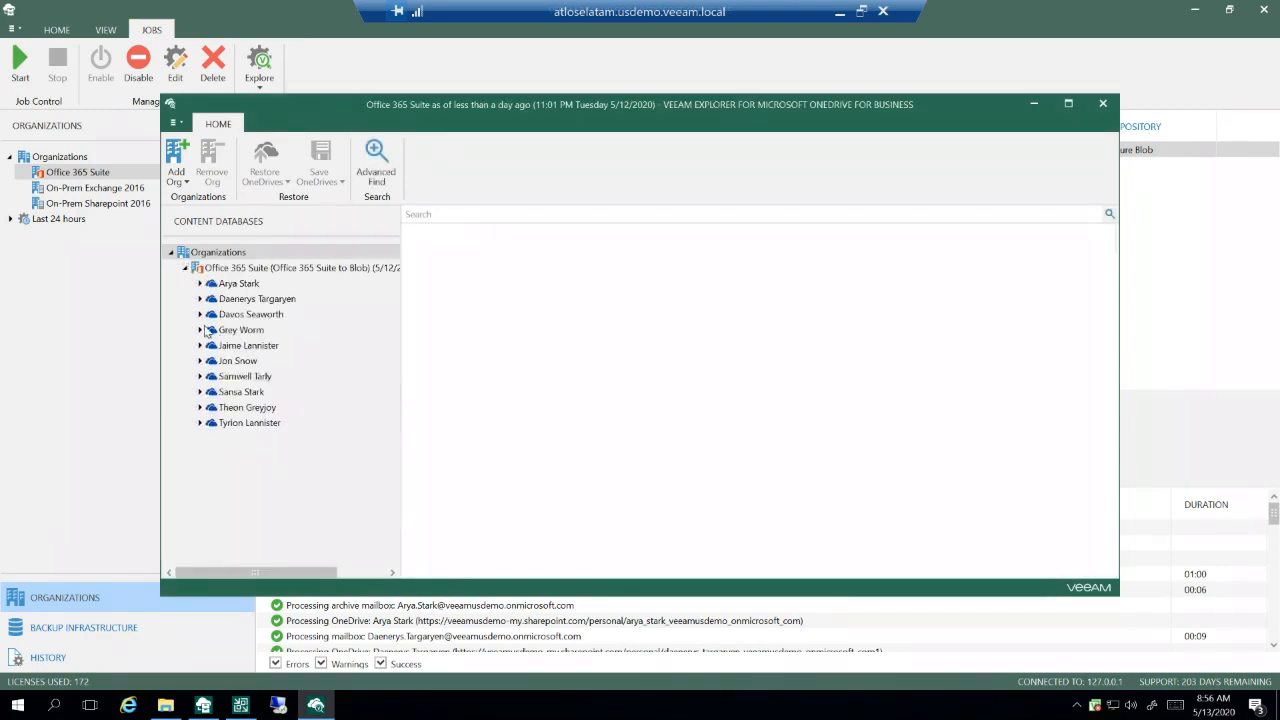
click(199, 331)
click(252, 333)
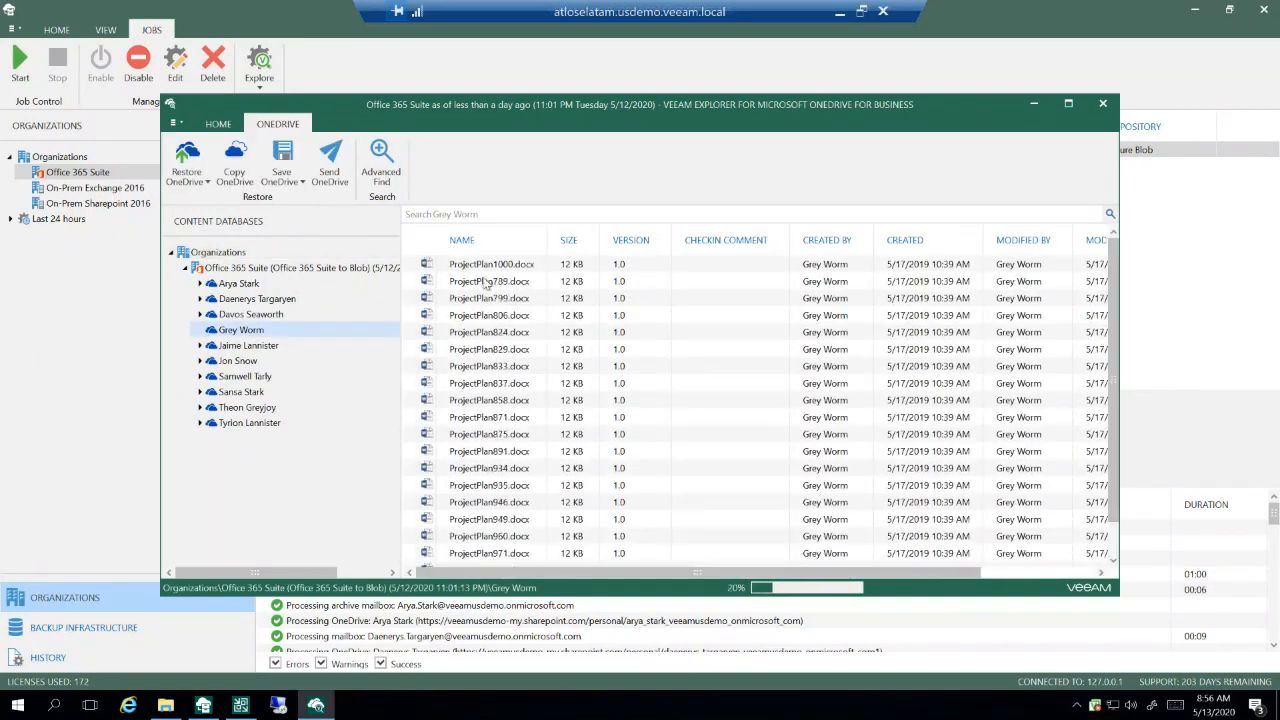
Step: Save ProjectPlan1000.docx, ProjectPlan109.docx and ProjectPlan115.docx from the opened OneDrive as files to the Desktop folder
click(482, 266)
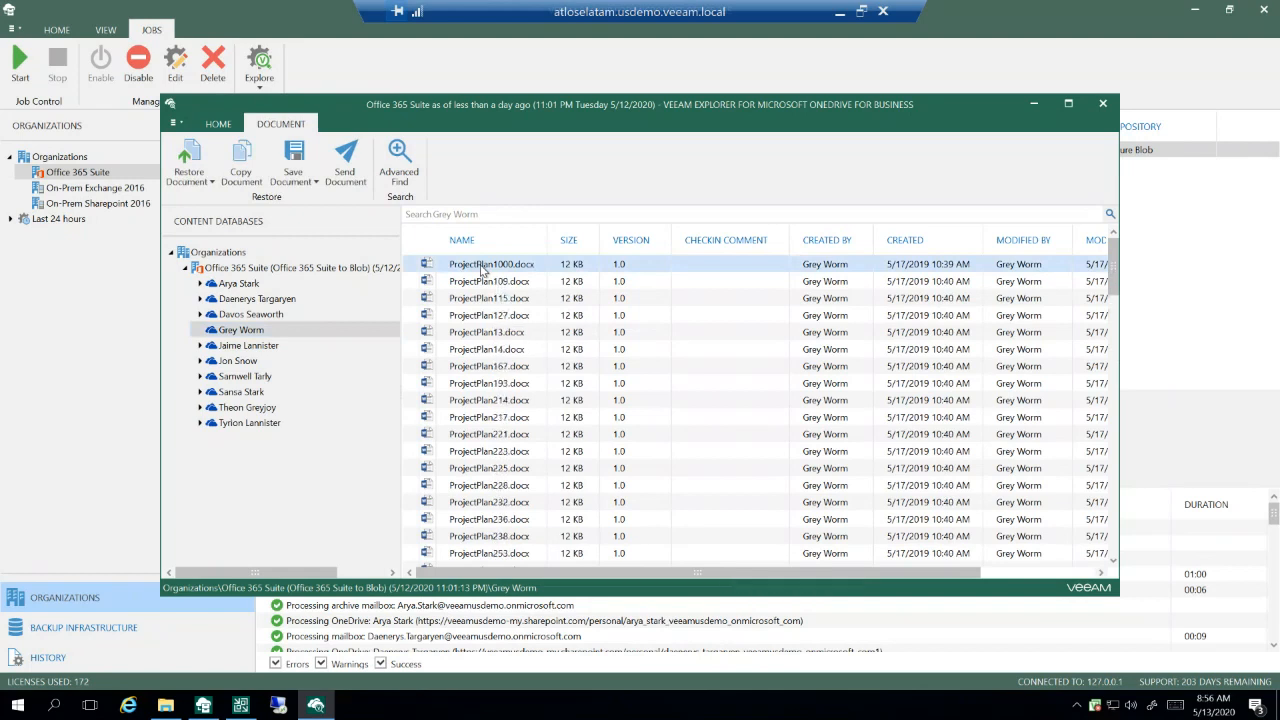
key(shift+Down)
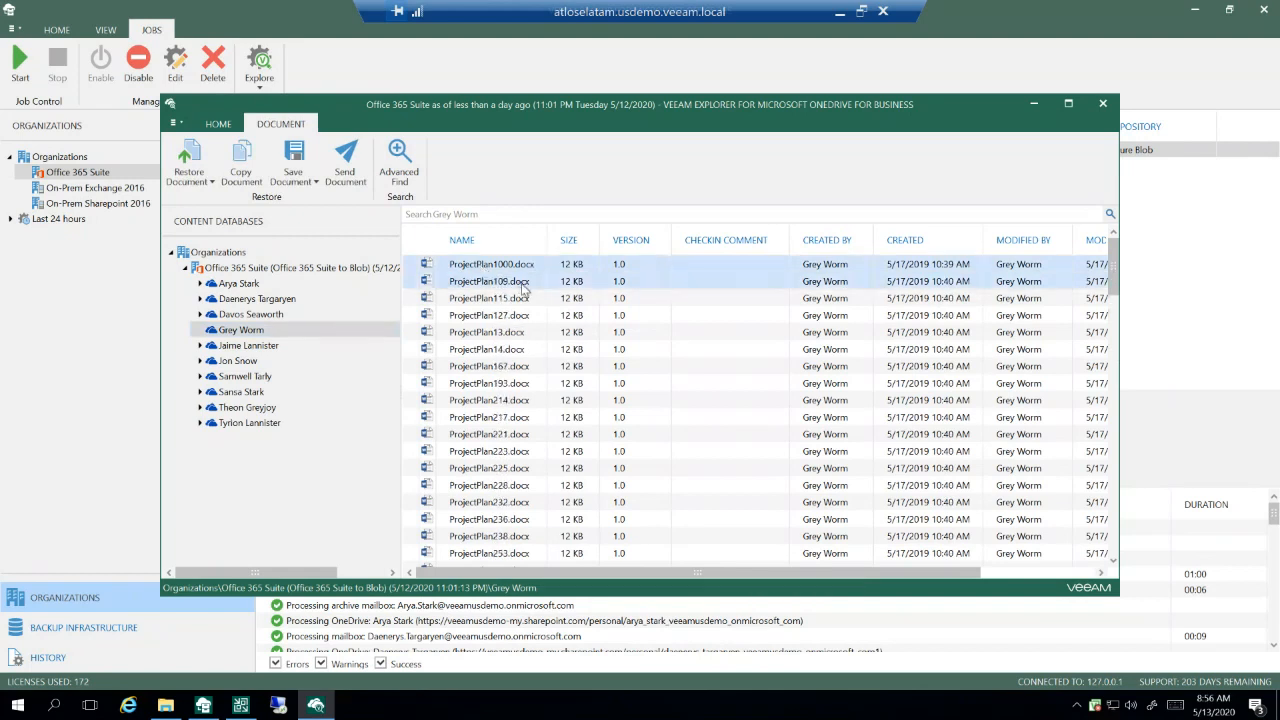
key(shift+Down)
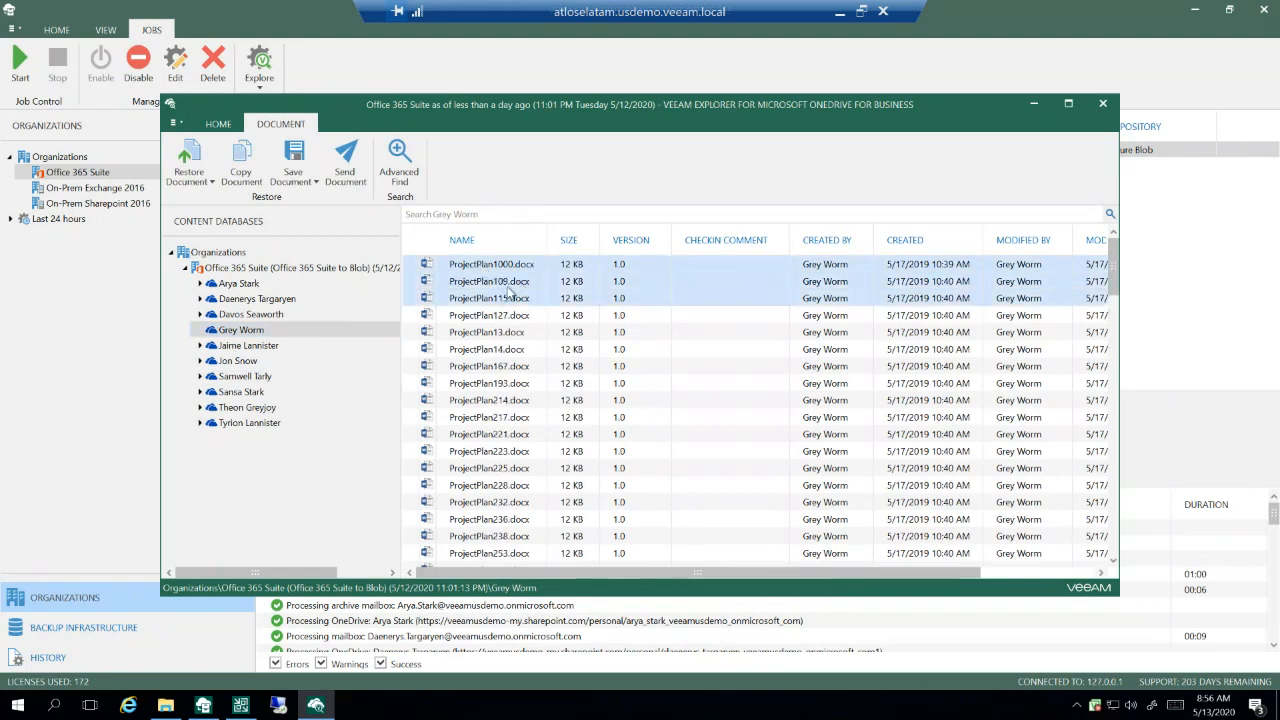
right_click(510, 291)
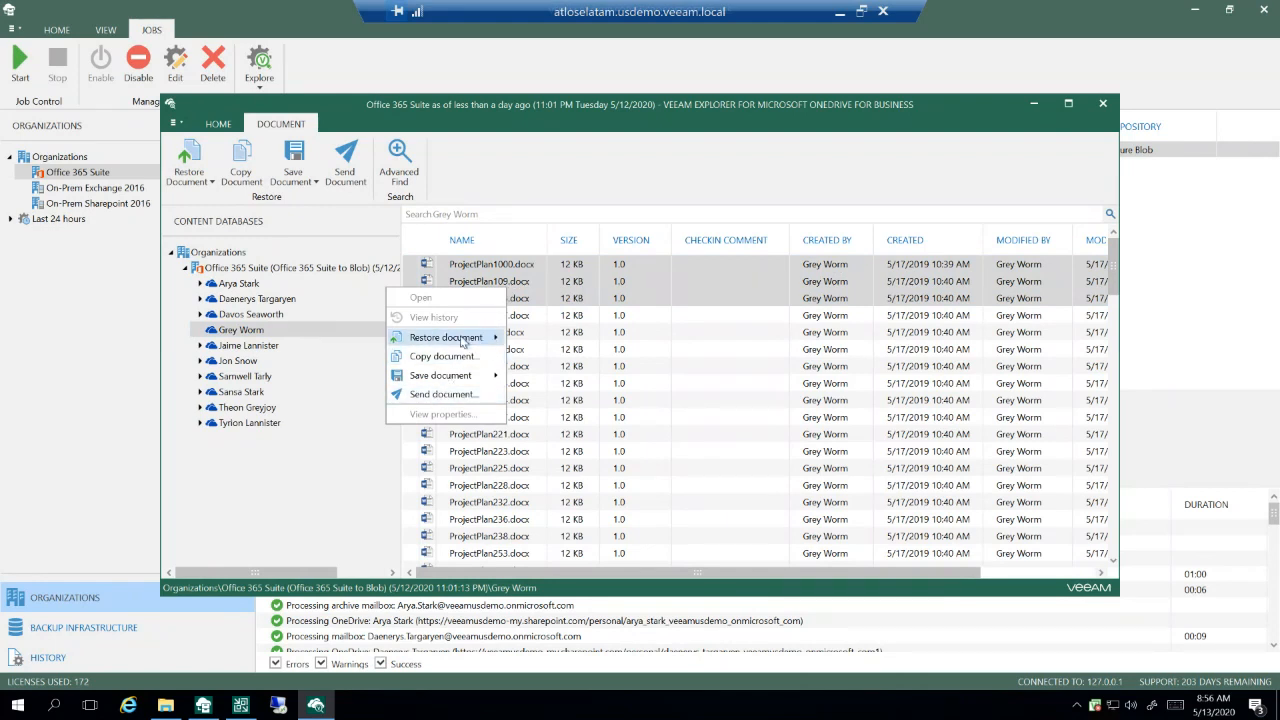
mouse_move(463, 341)
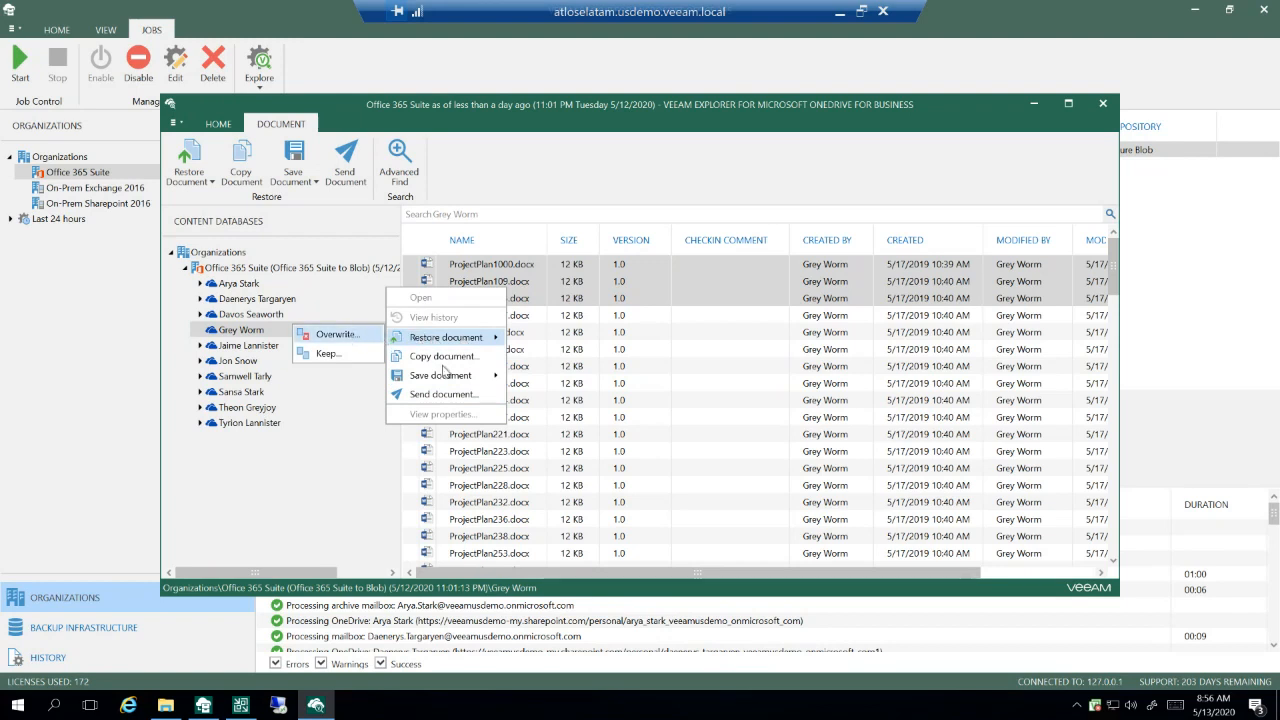
mouse_move(421, 380)
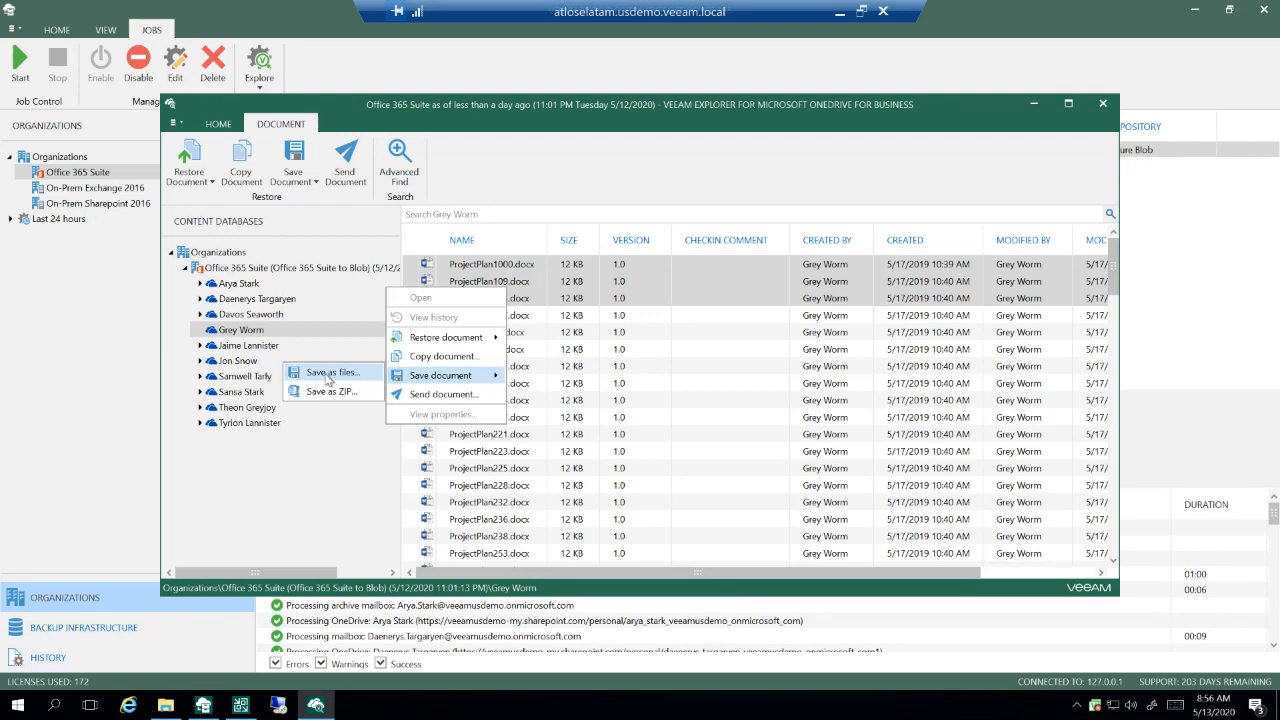
click(327, 376)
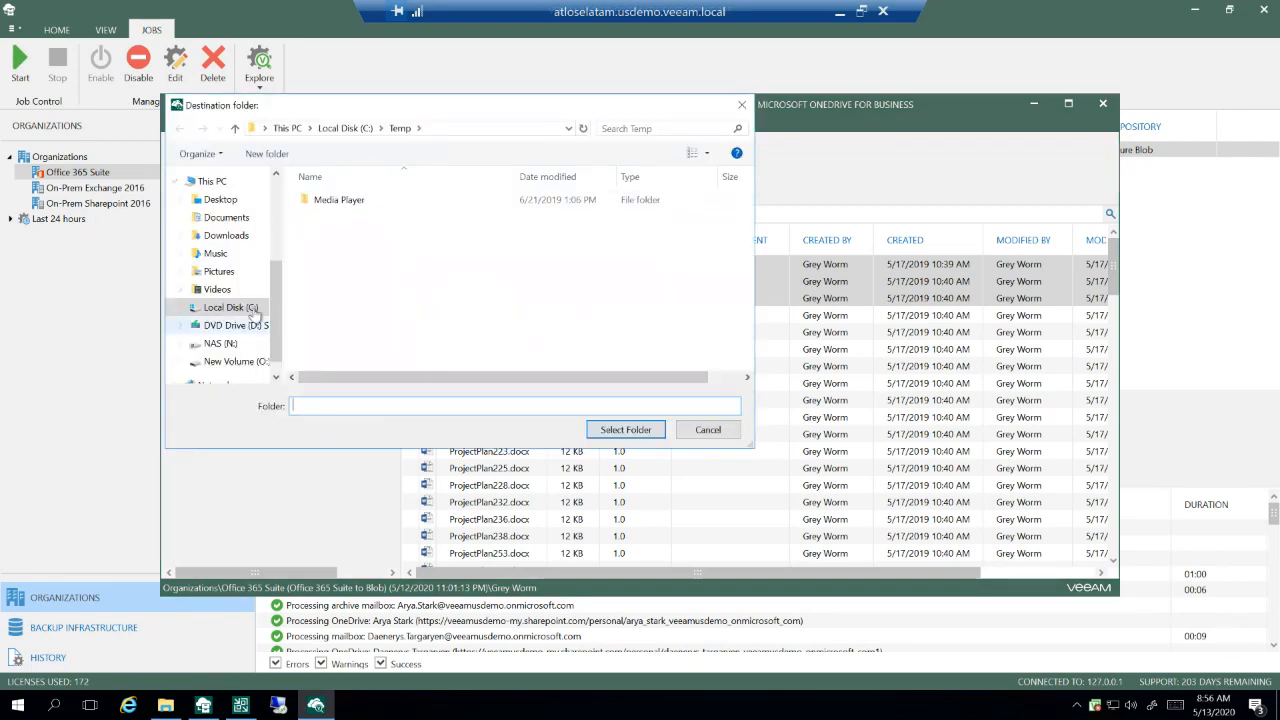
click(222, 200)
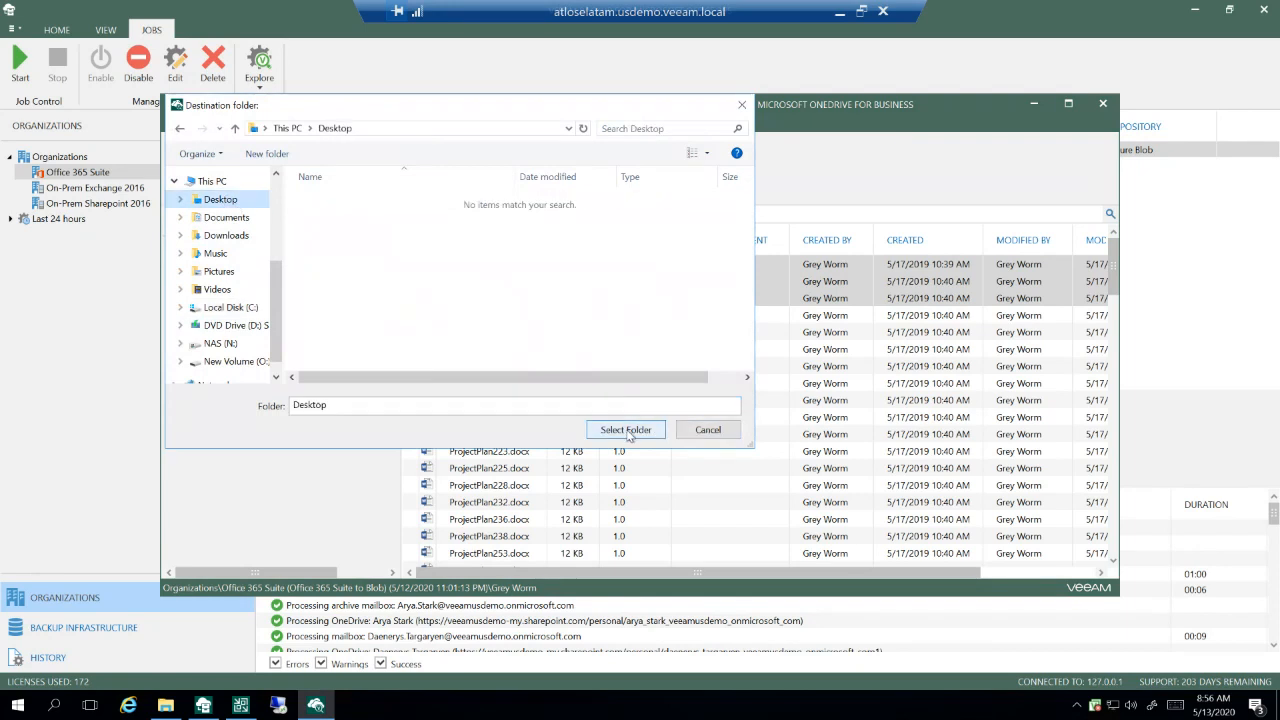
click(626, 430)
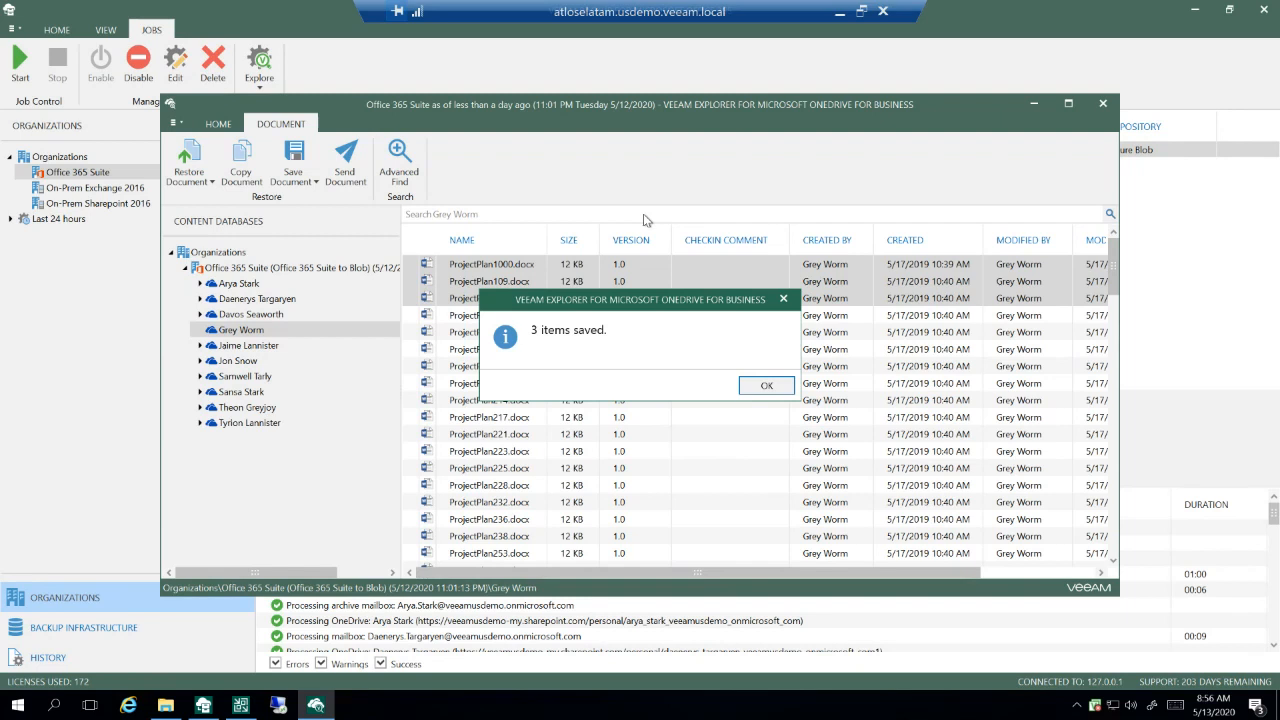
click(767, 386)
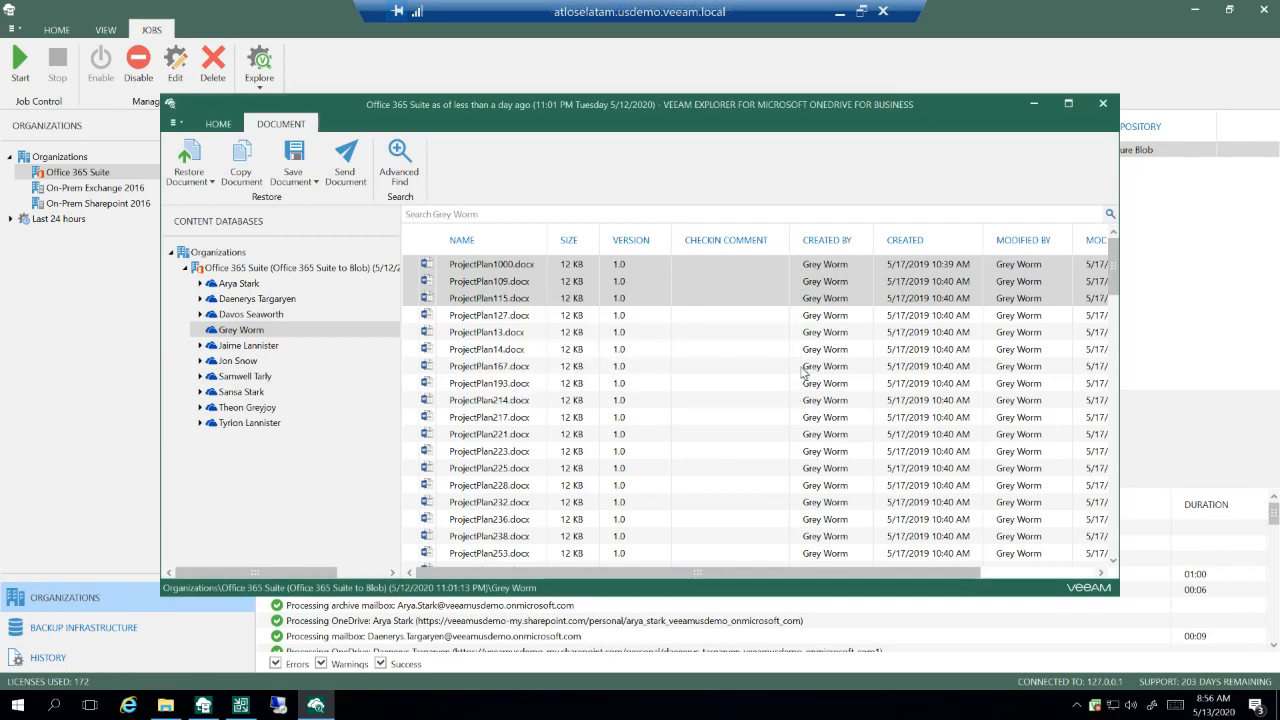
Step: Close the OneDrive explorer and the Office 365 backup console, and minimize the Veeam Backup and Replication window
click(1104, 106)
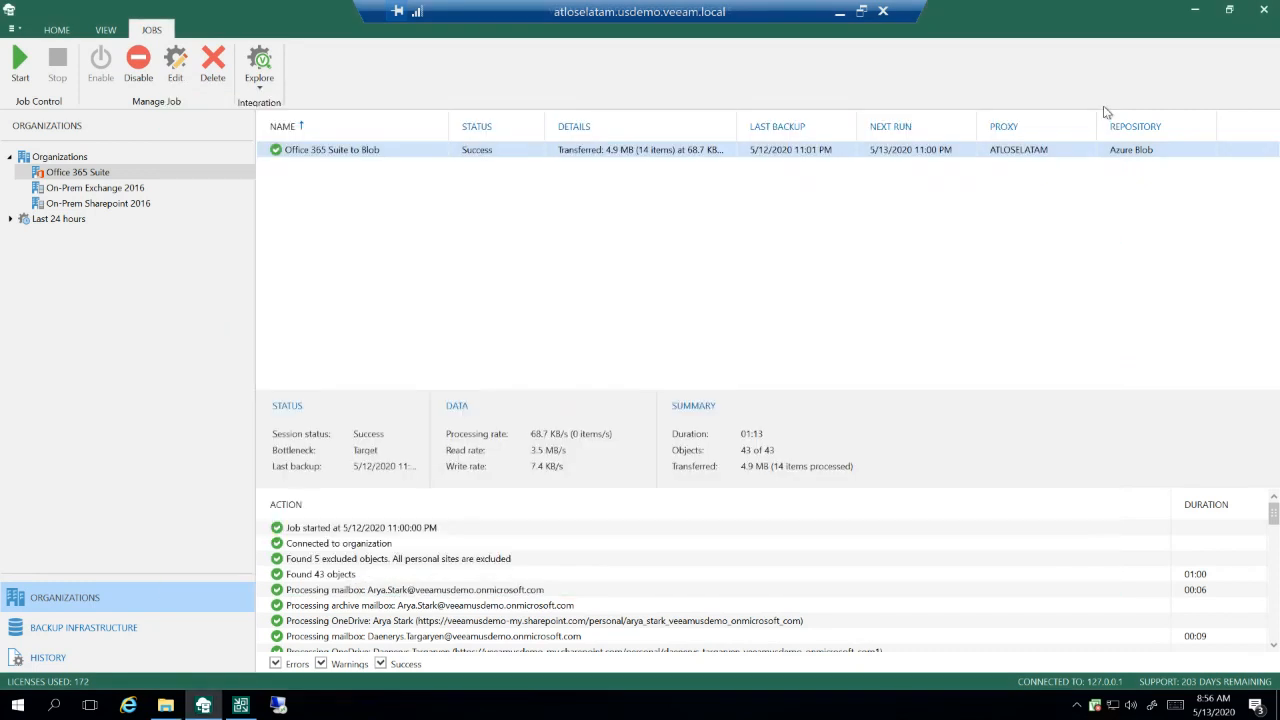
click(1265, 15)
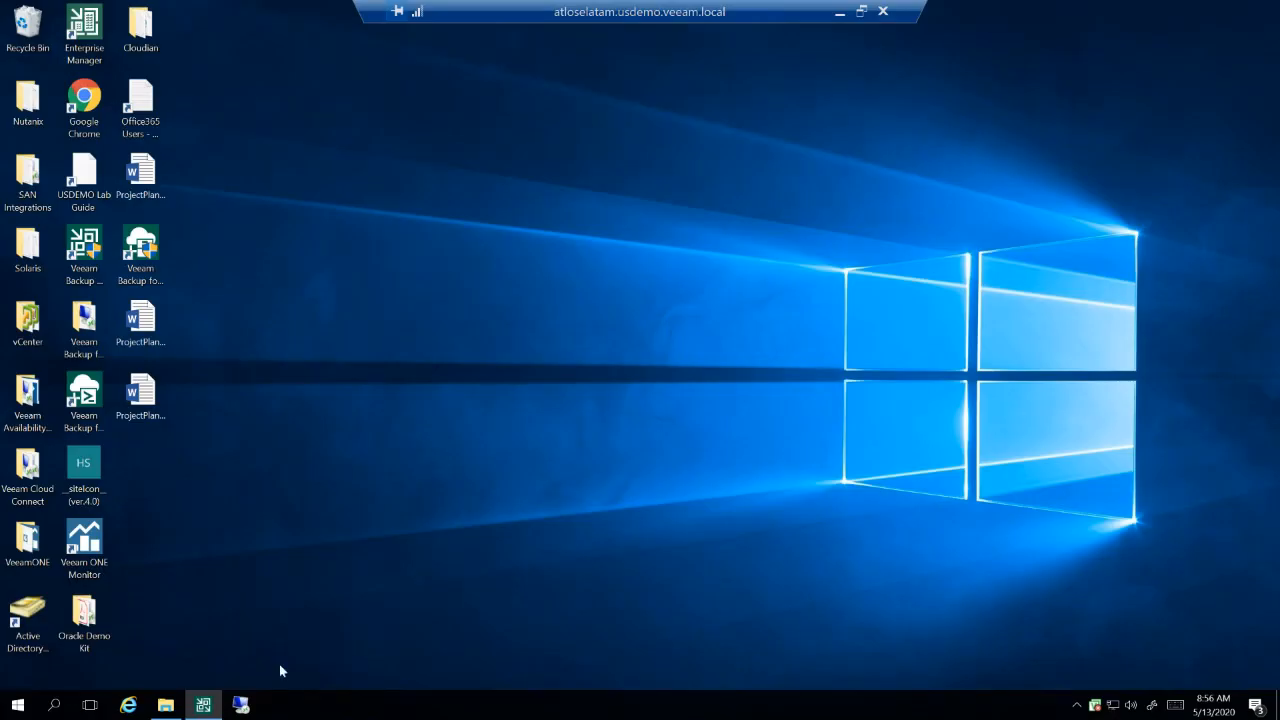
mouse_move(210, 710)
click(209, 635)
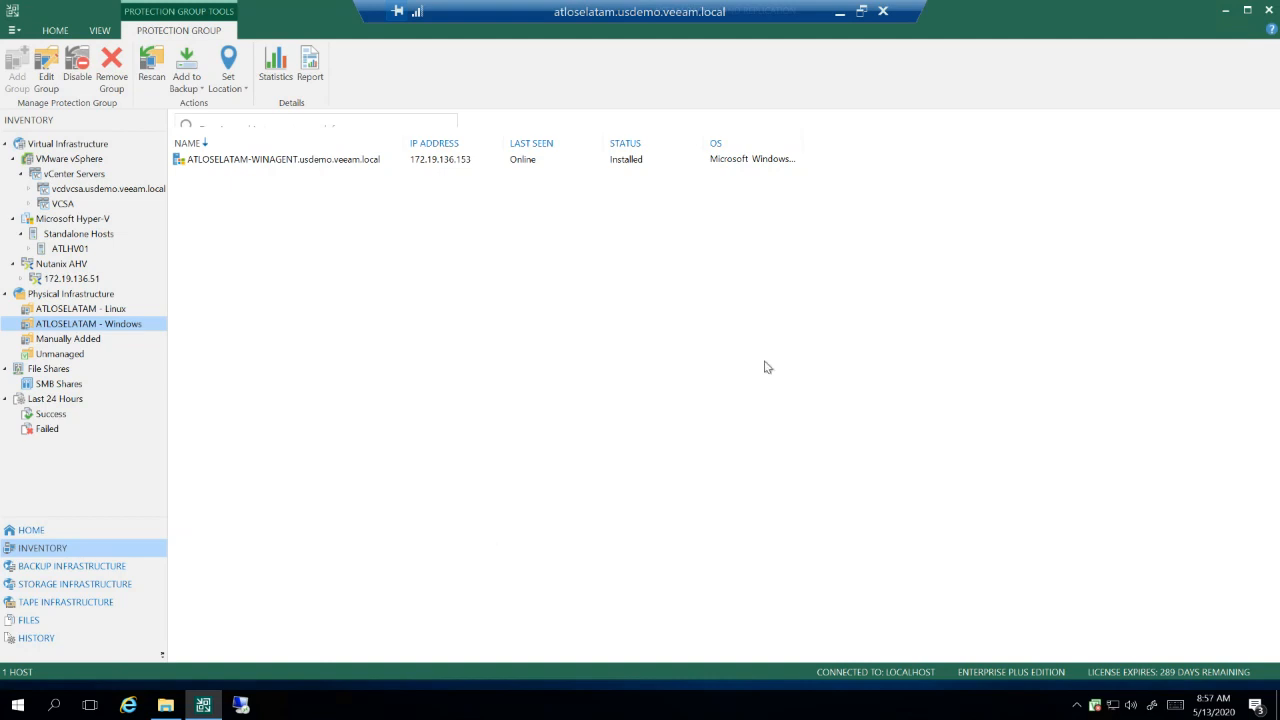
click(1226, 16)
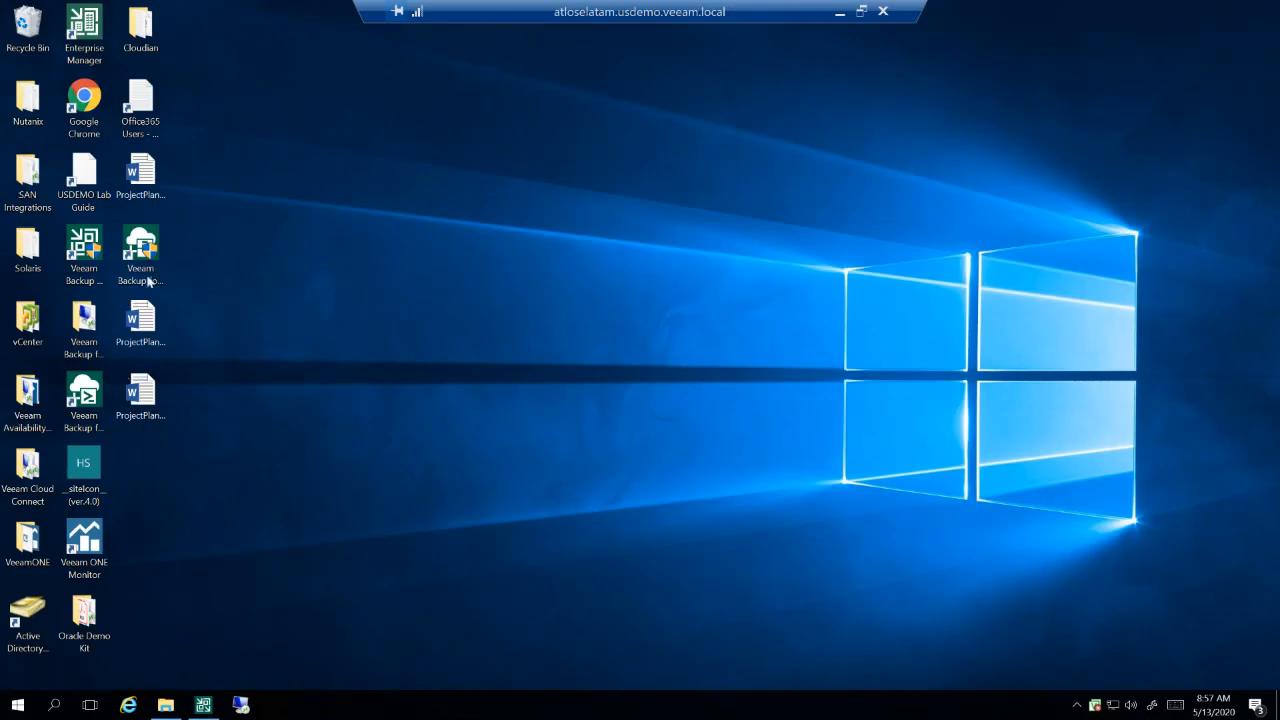
Step: Reopen Veeam Backup for Microsoft Office 365 with Windows session authentication and display its backup repositories
double_click(152, 258)
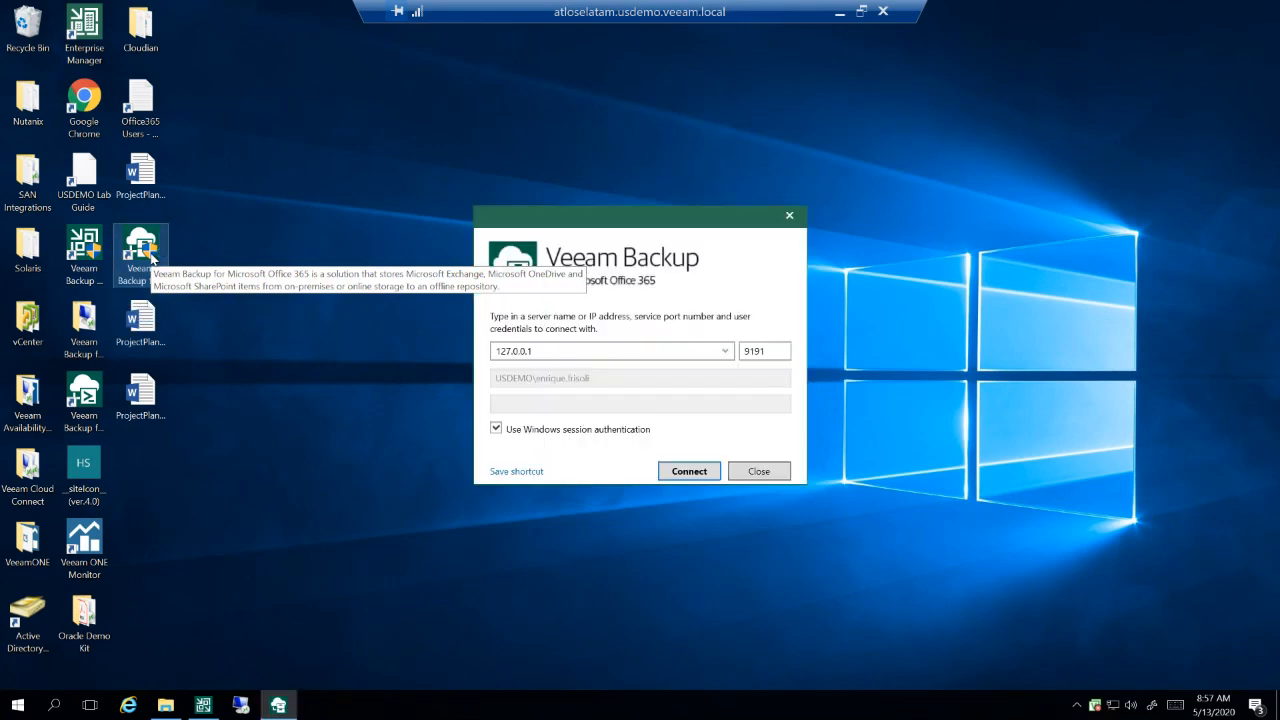
click(697, 473)
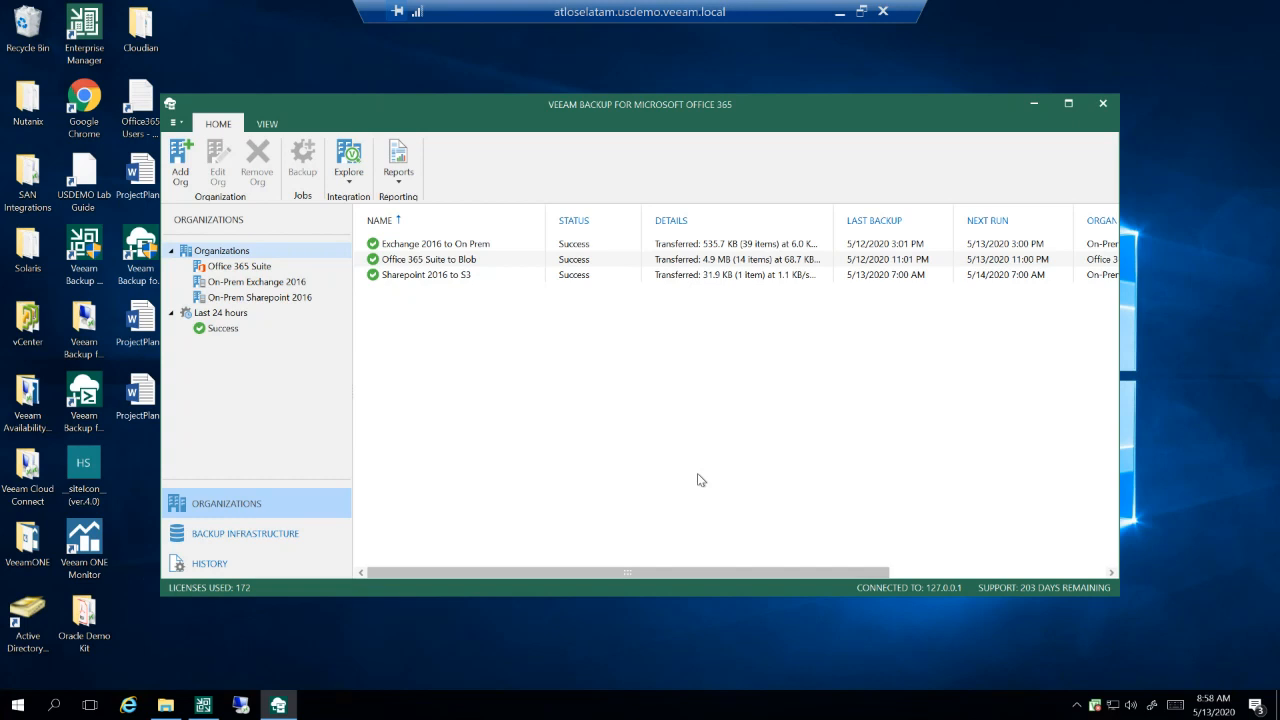
click(238, 536)
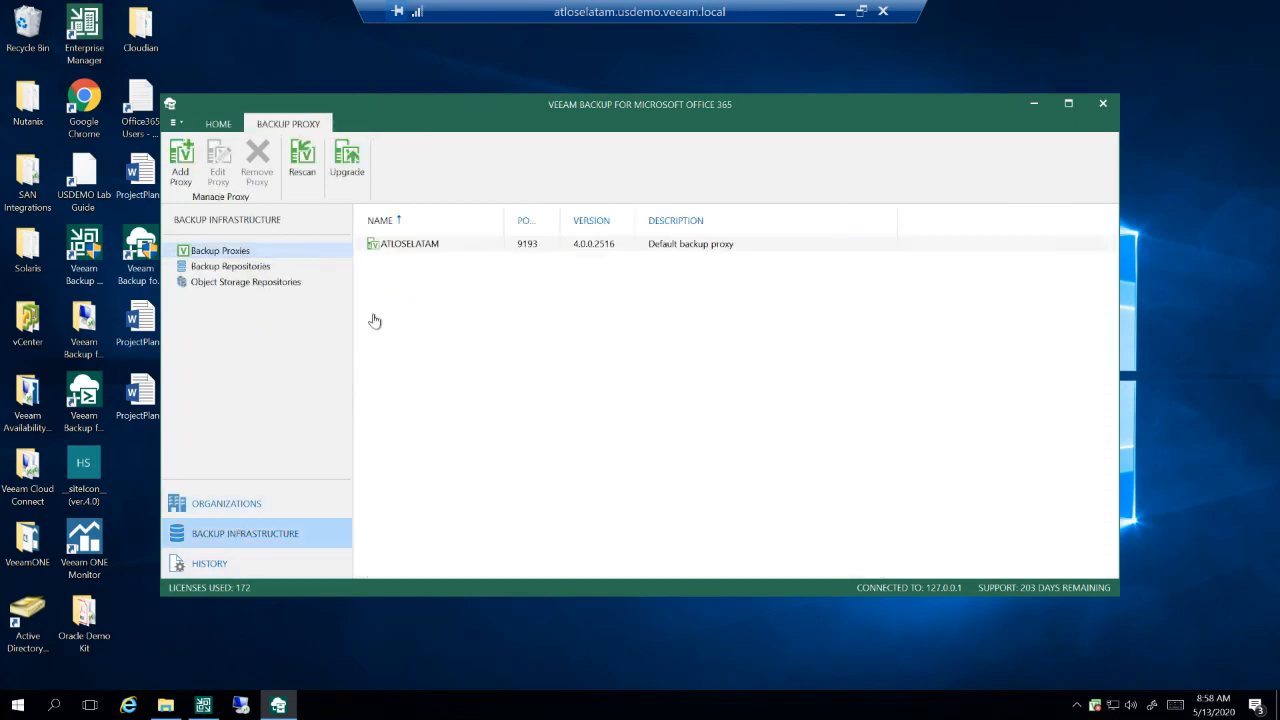
click(253, 272)
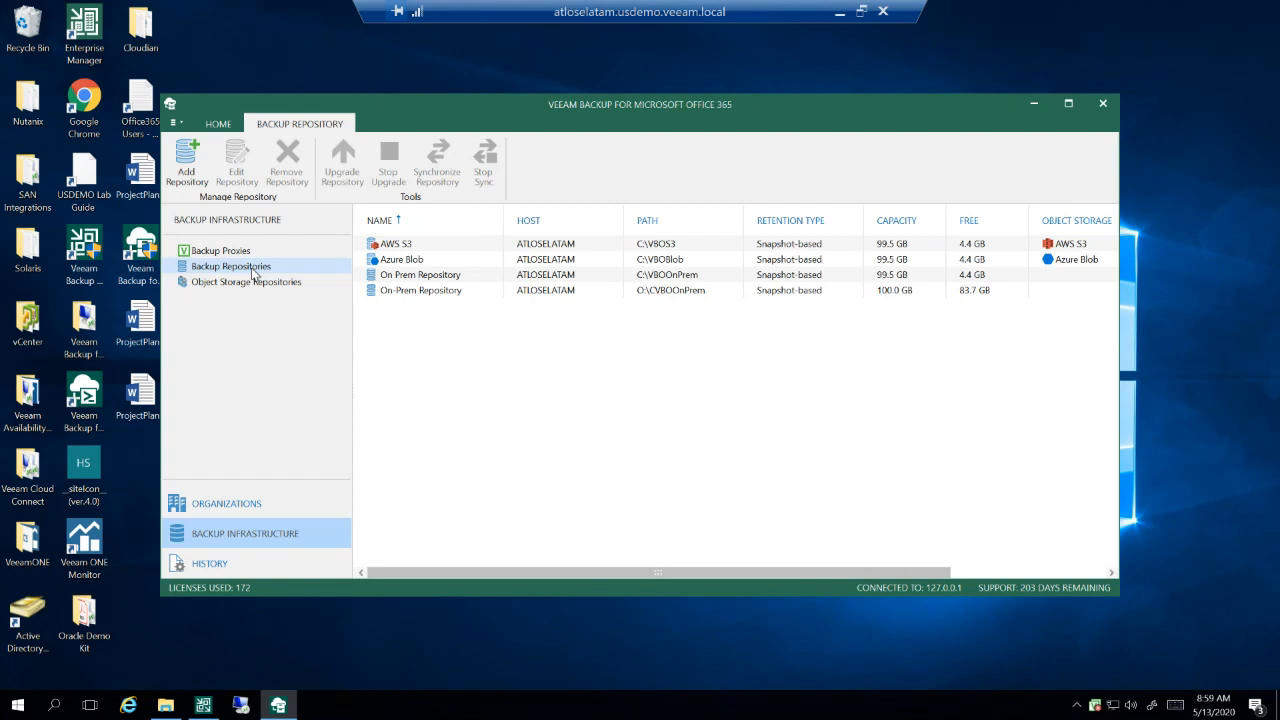
Step: Switch to File Explorer and examine the repository database file and its full type in C:\VBOOnPrem\2020
click(166, 706)
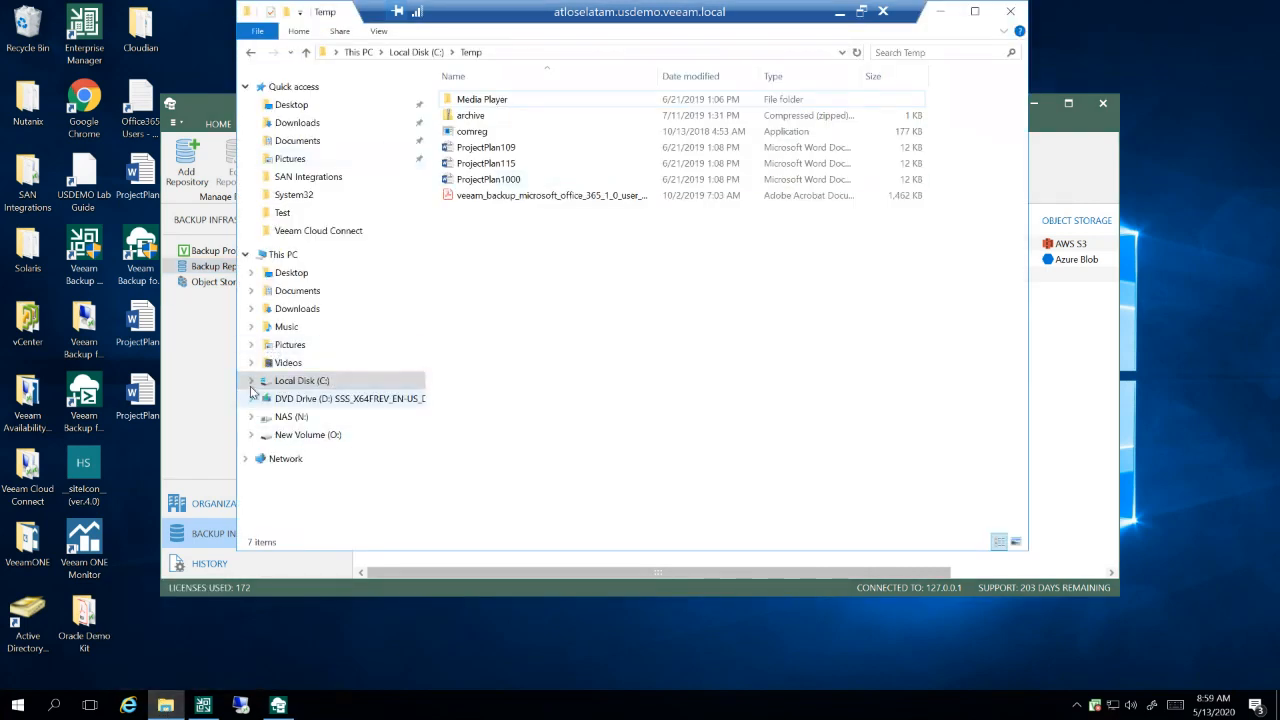
click(252, 381)
click(306, 405)
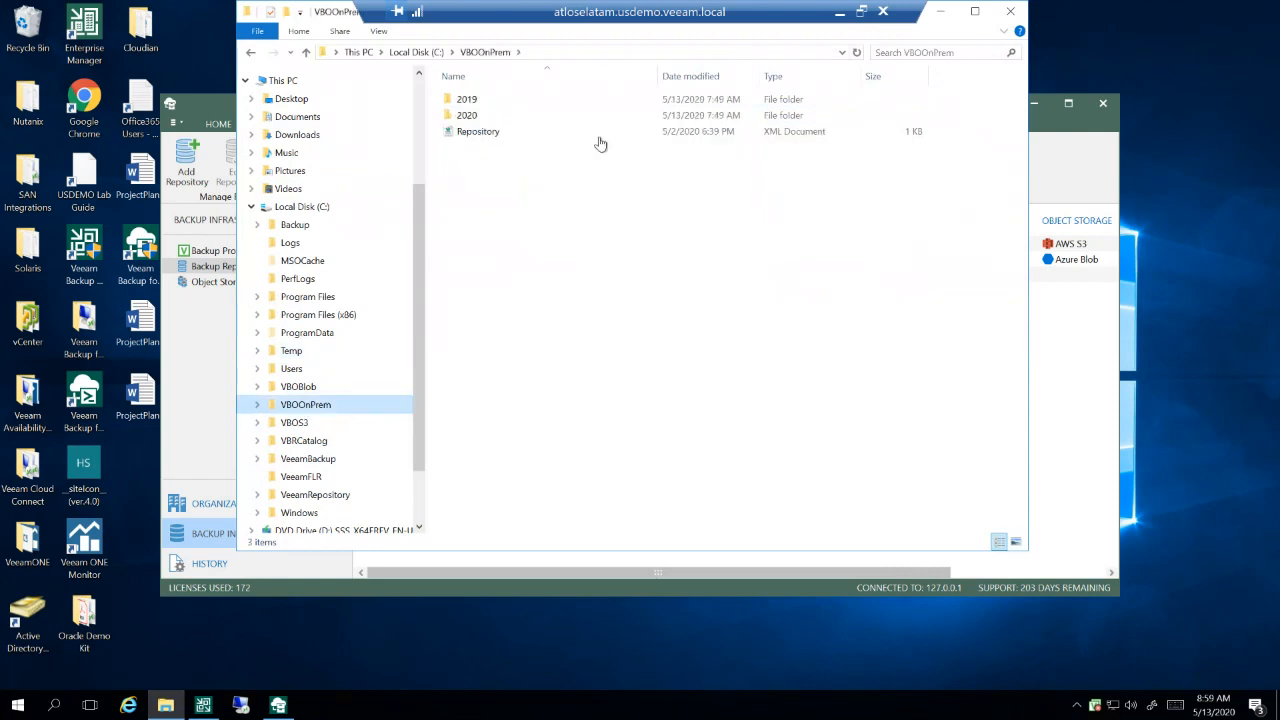
click(975, 11)
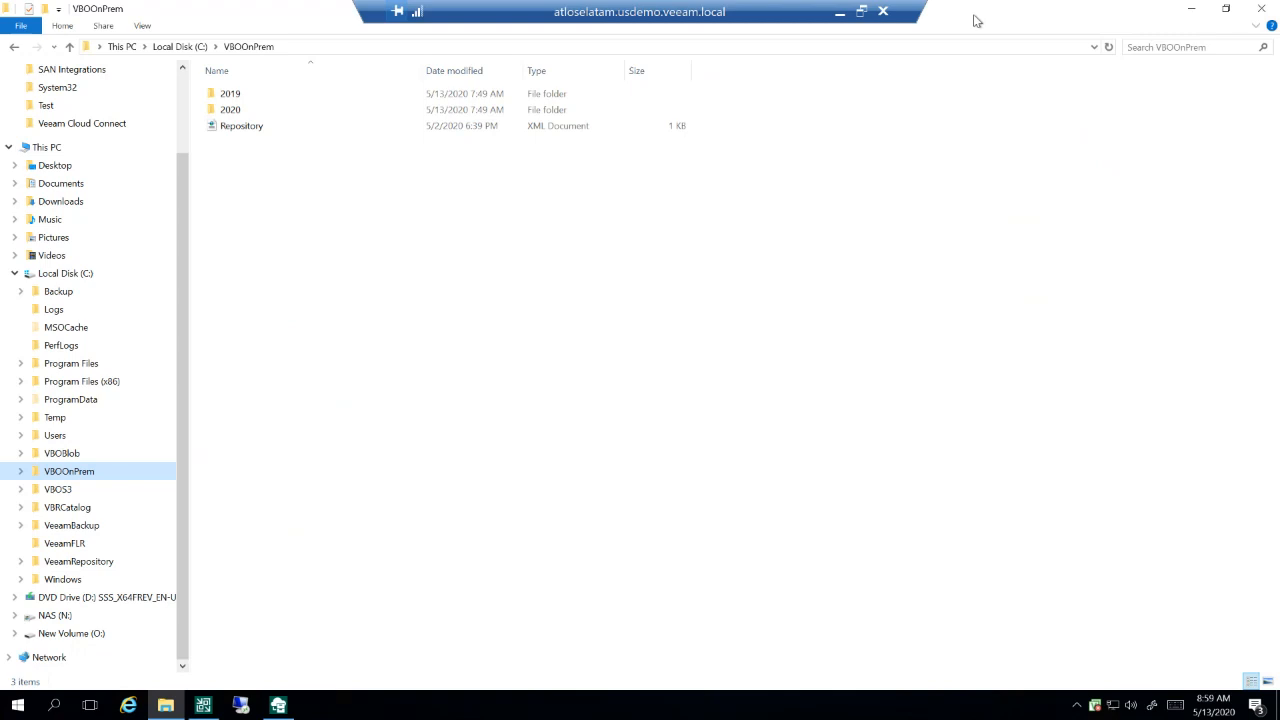
double_click(231, 110)
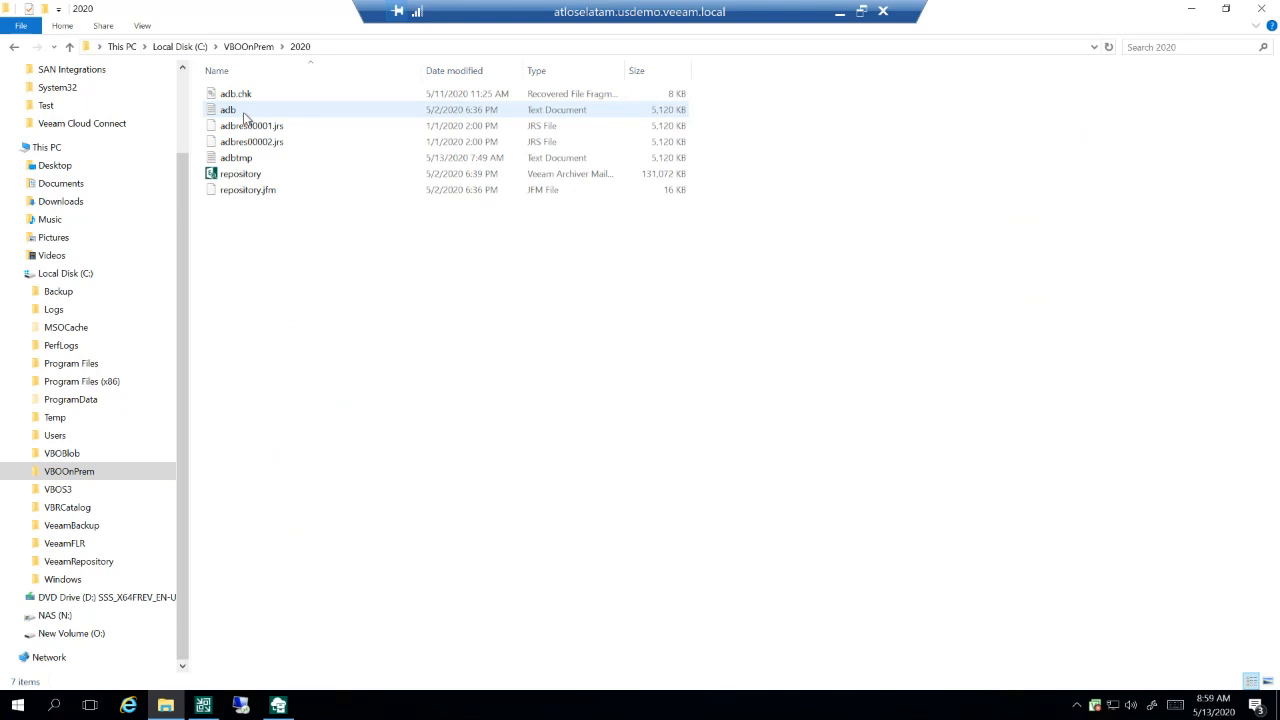
click(244, 178)
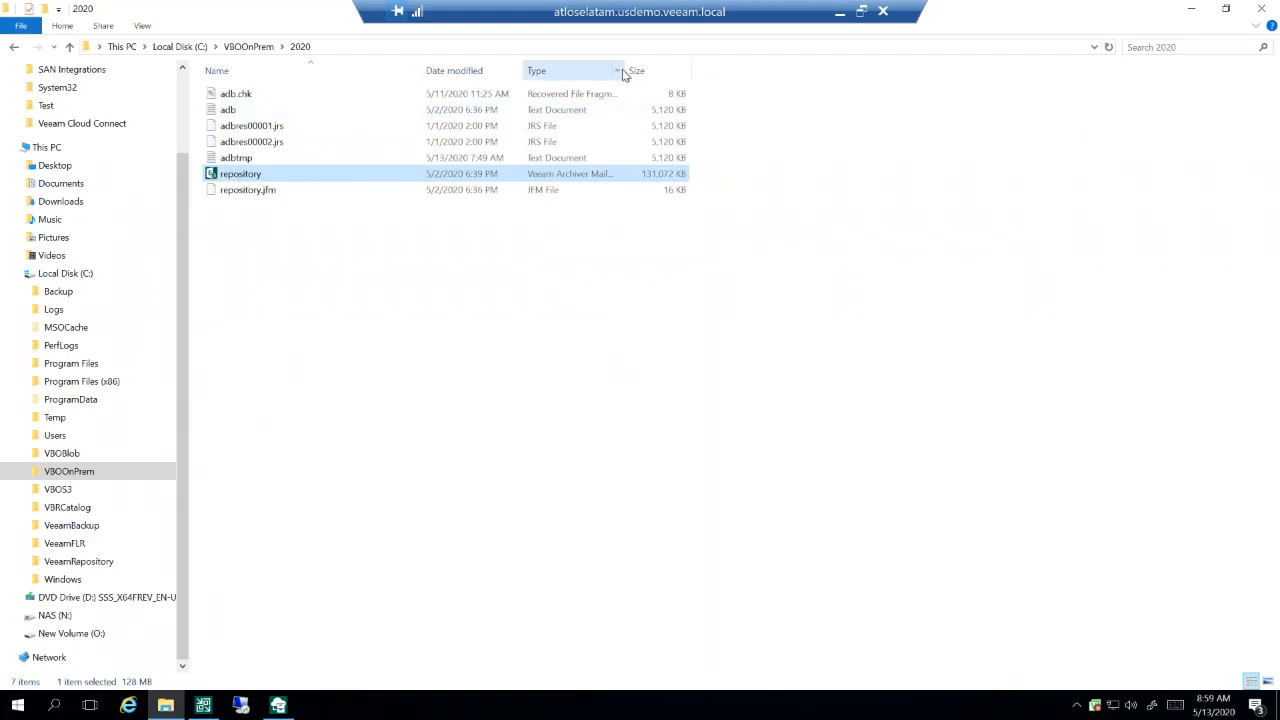
drag(624, 76, 762, 68)
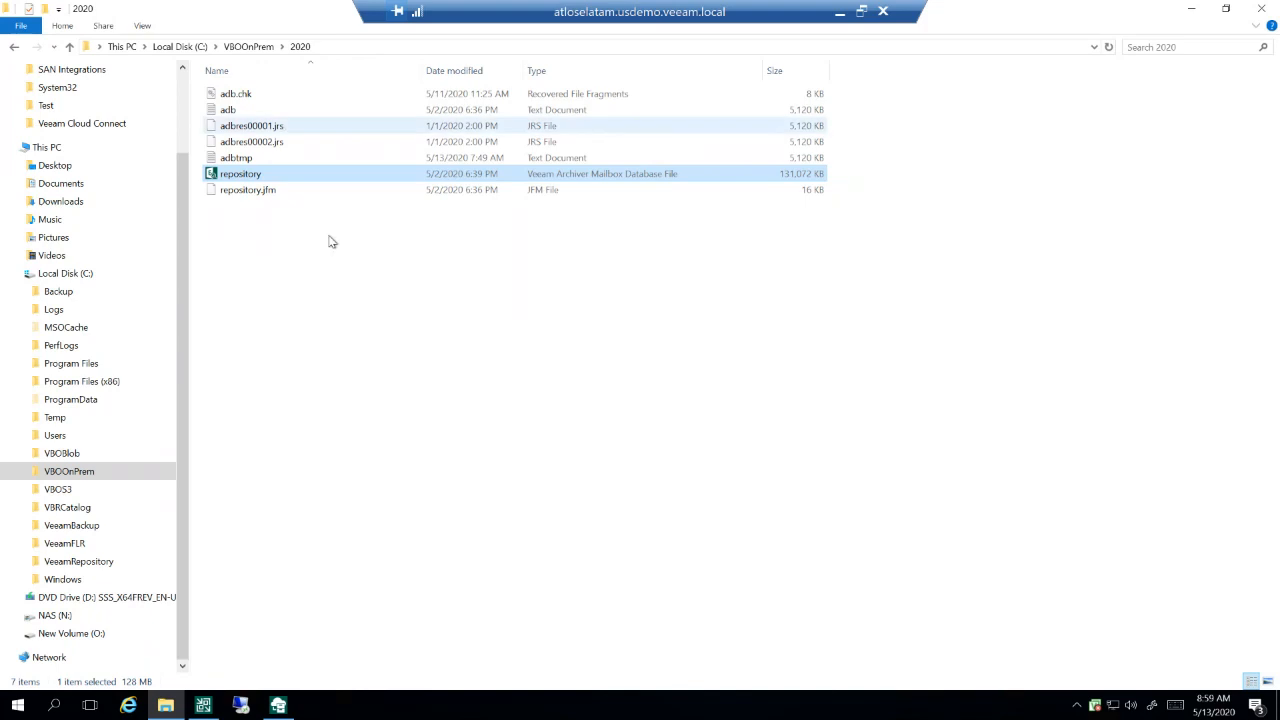
Step: Compare the repository files in the 2019 and 2020 folders of VBOOnPrem, and minimize File Explorer
click(243, 47)
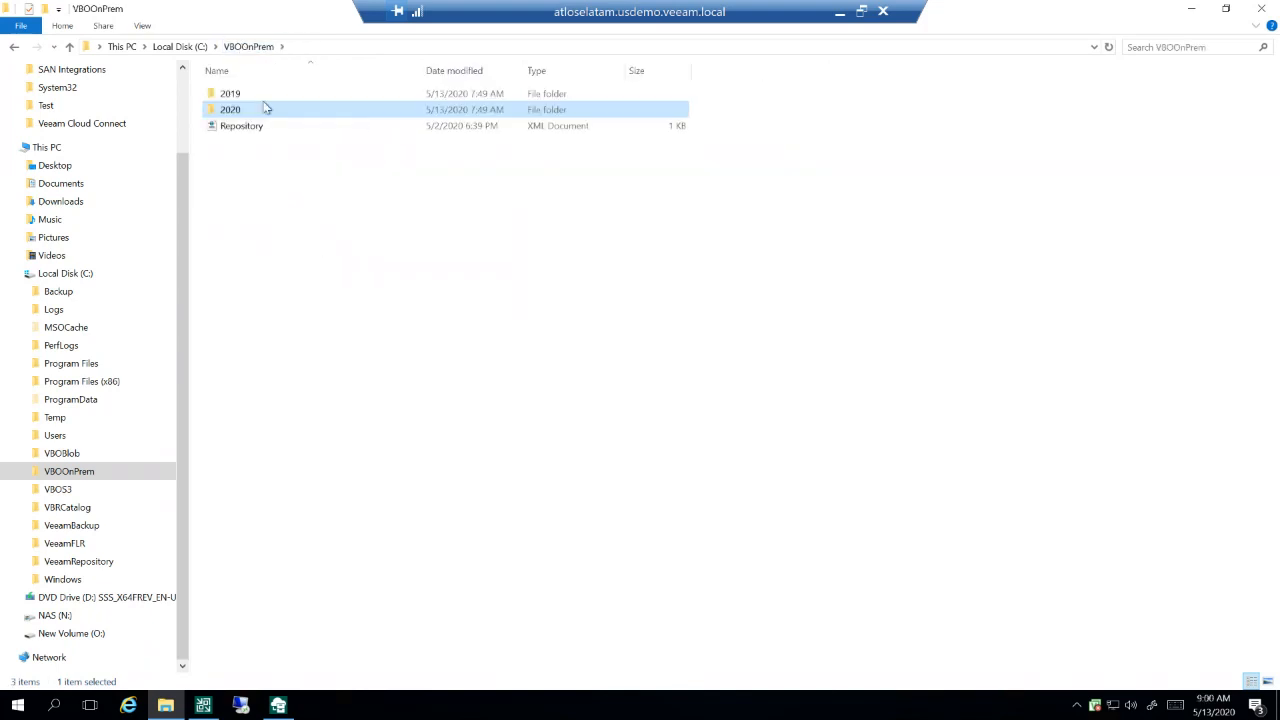
double_click(239, 96)
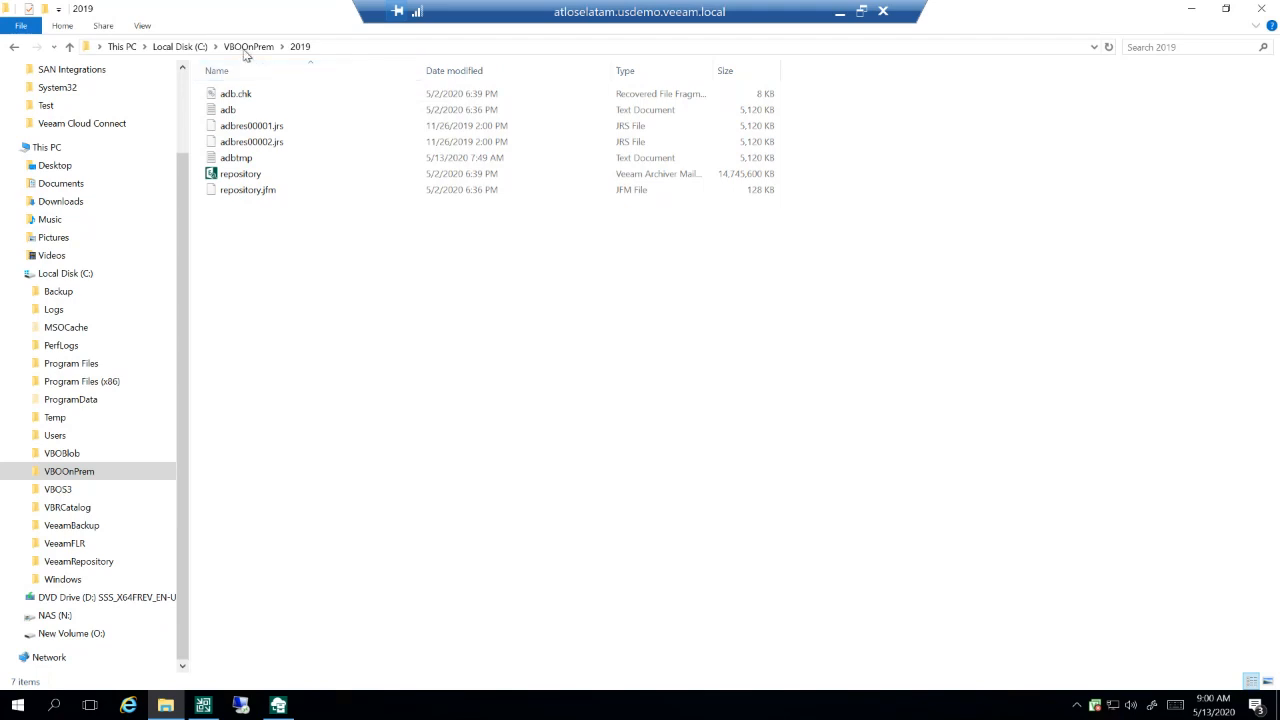
click(246, 47)
double_click(256, 112)
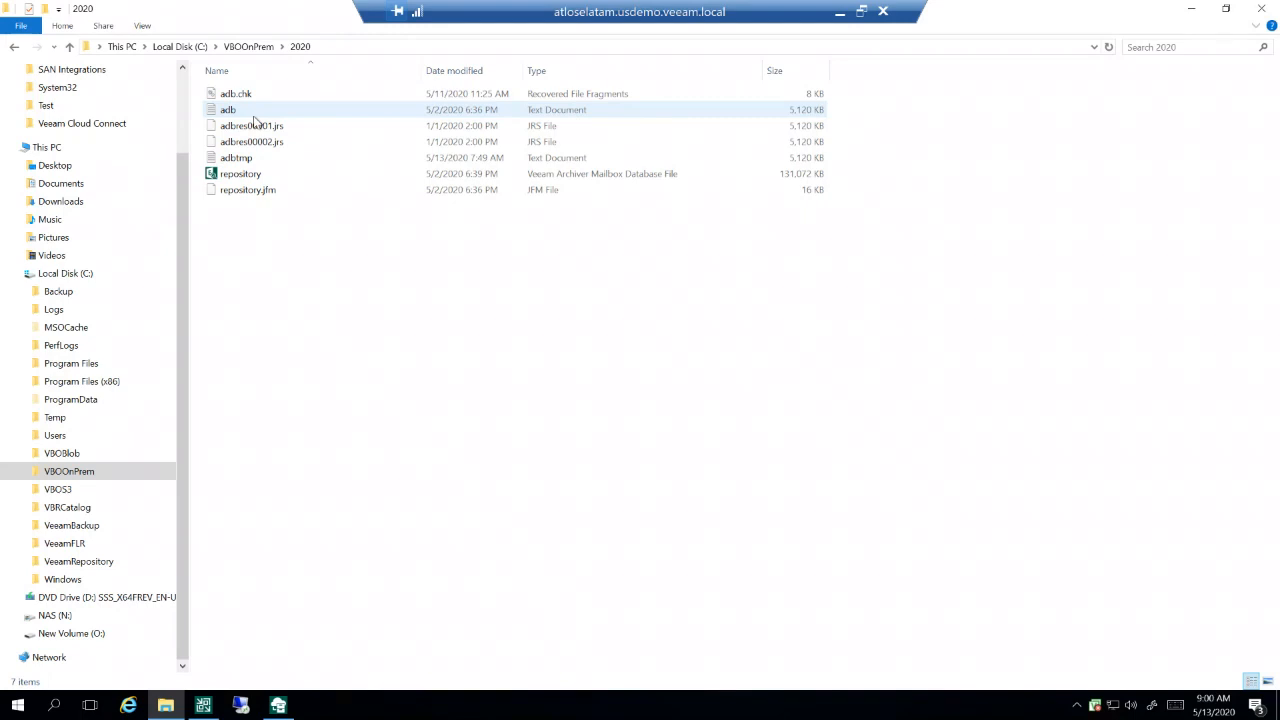
click(1192, 18)
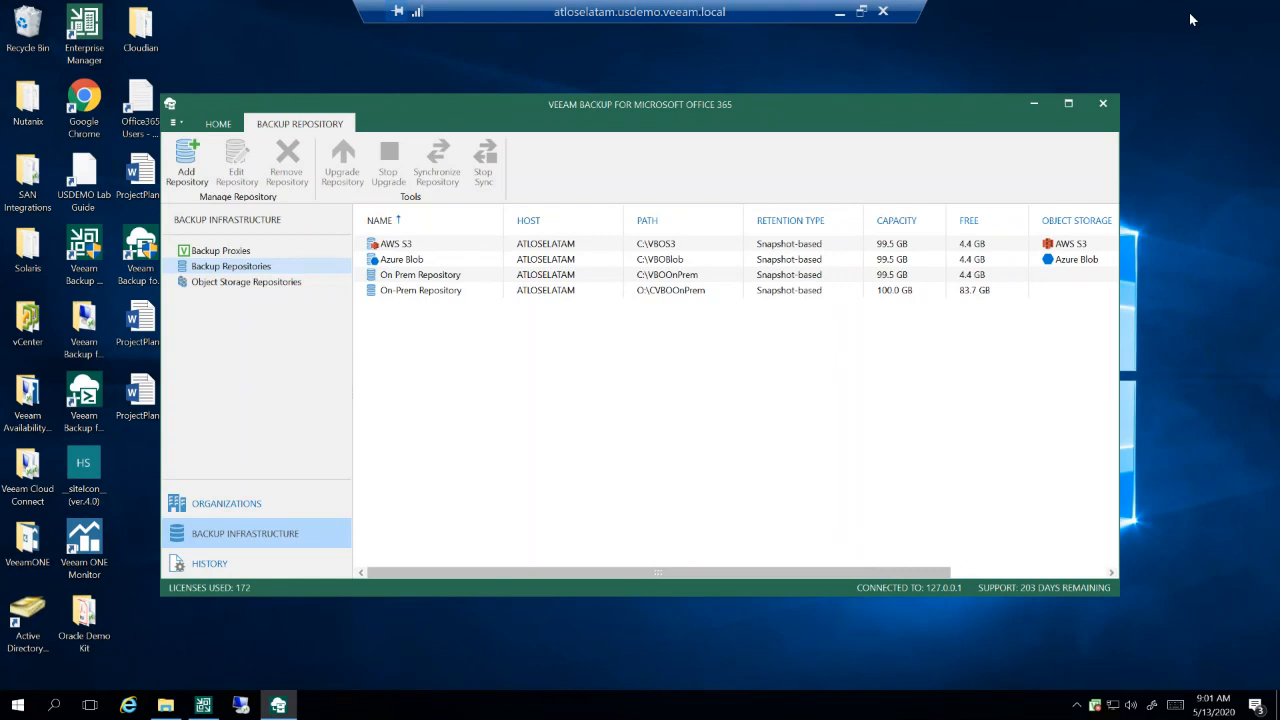
Step: Switch to Veeam Backup and Replication and open the properties of the ATLOSELATAM - Windows protection group
click(1037, 103)
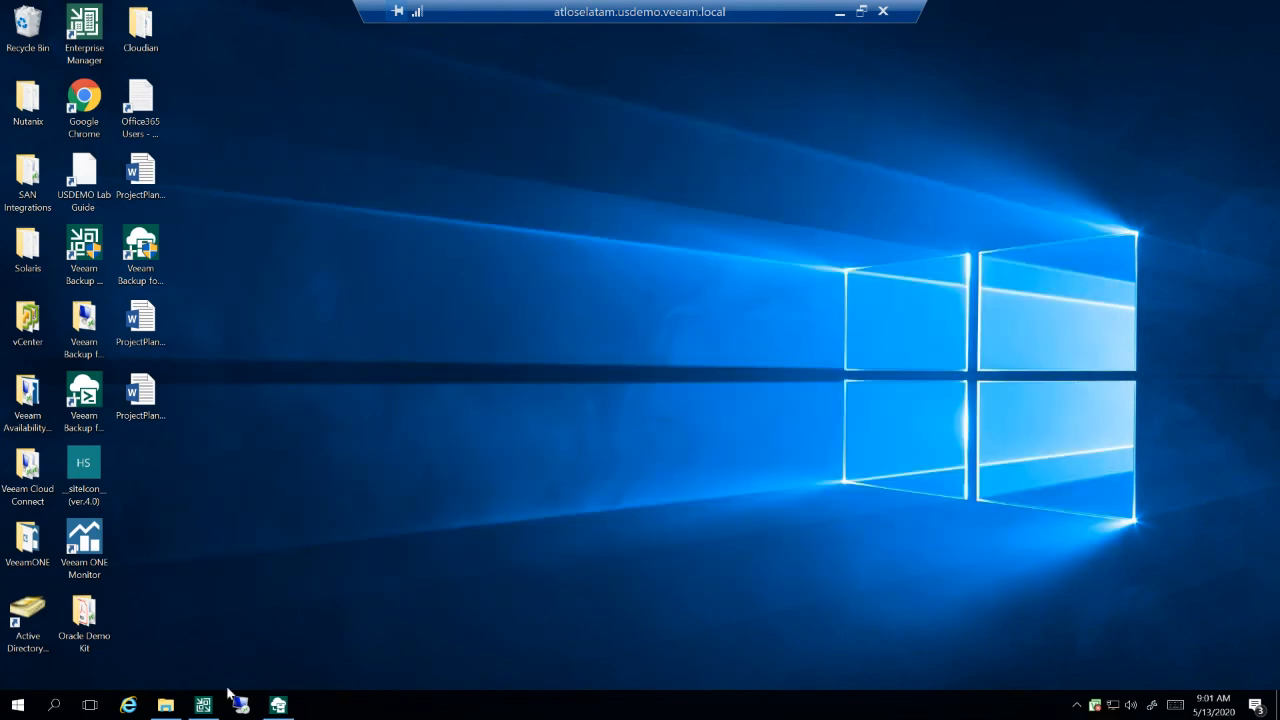
mouse_move(199, 708)
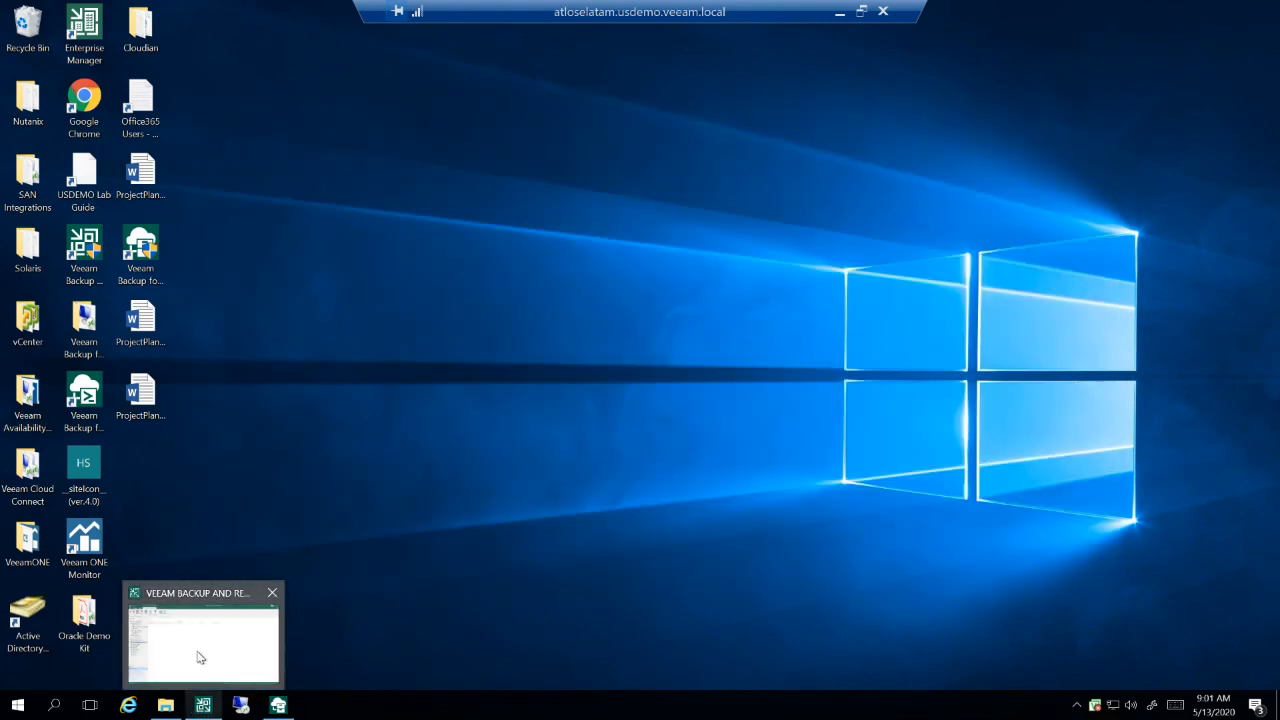
click(200, 657)
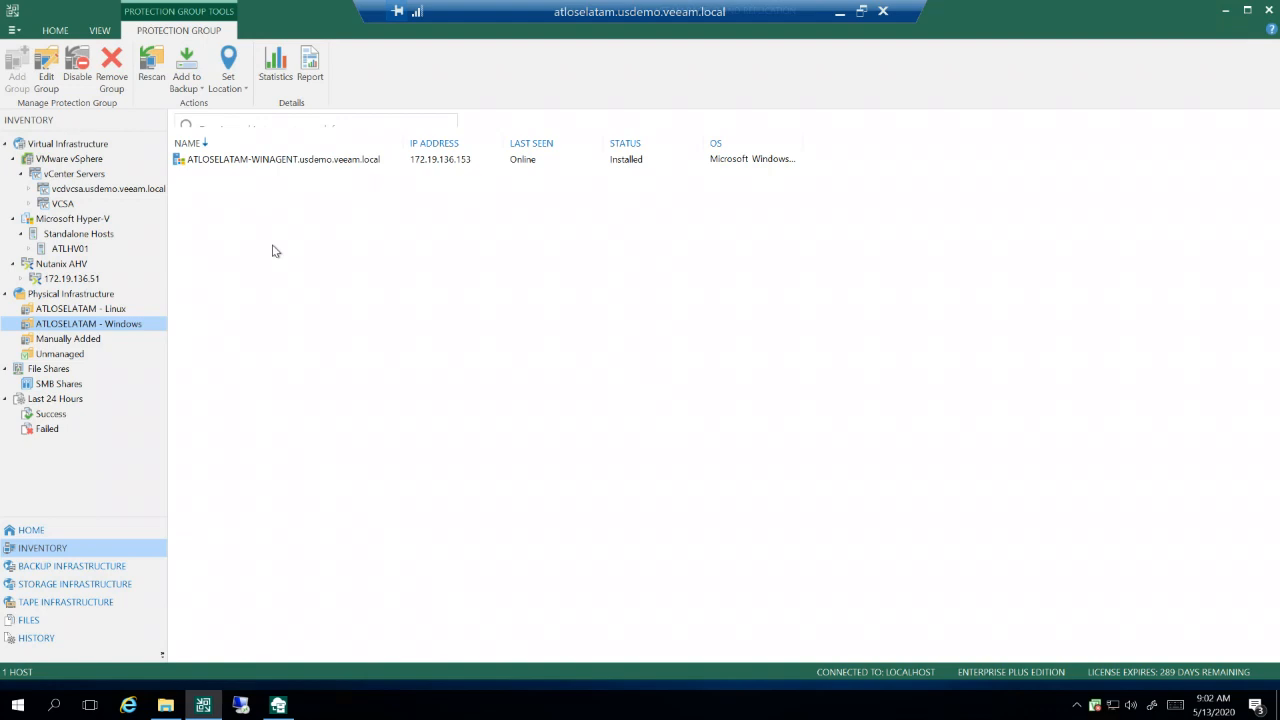
right_click(102, 331)
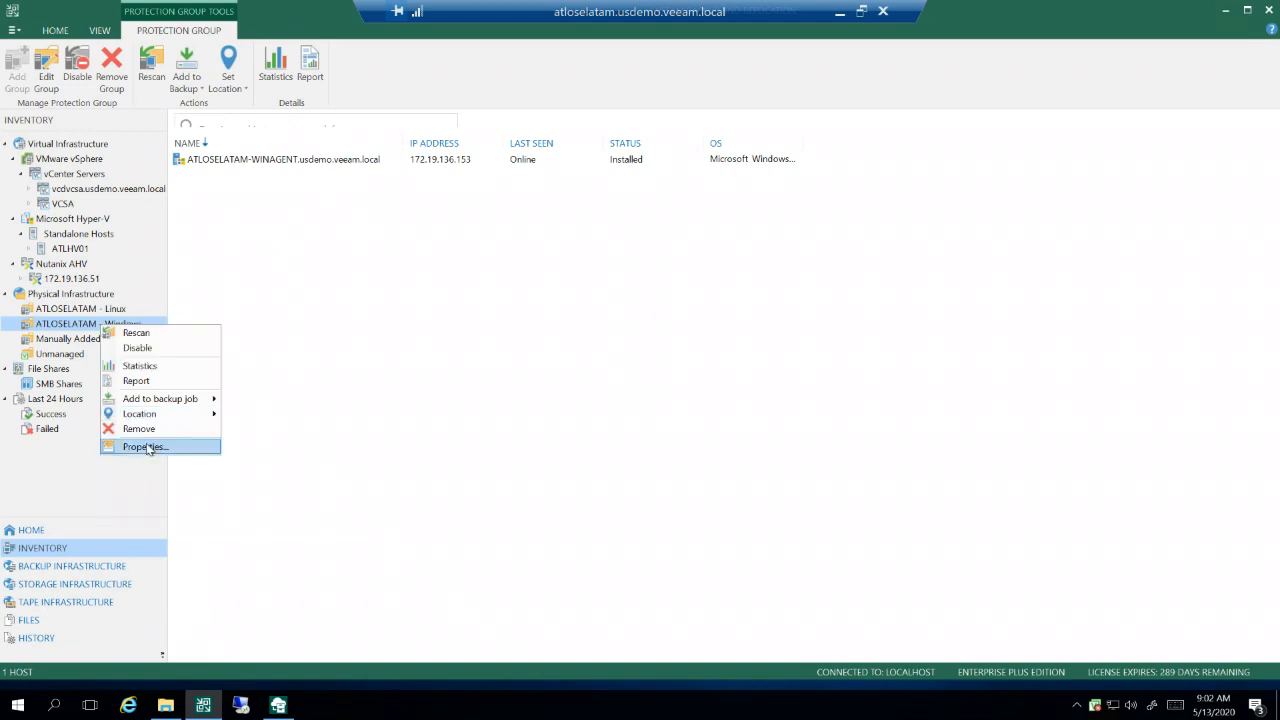
click(147, 447)
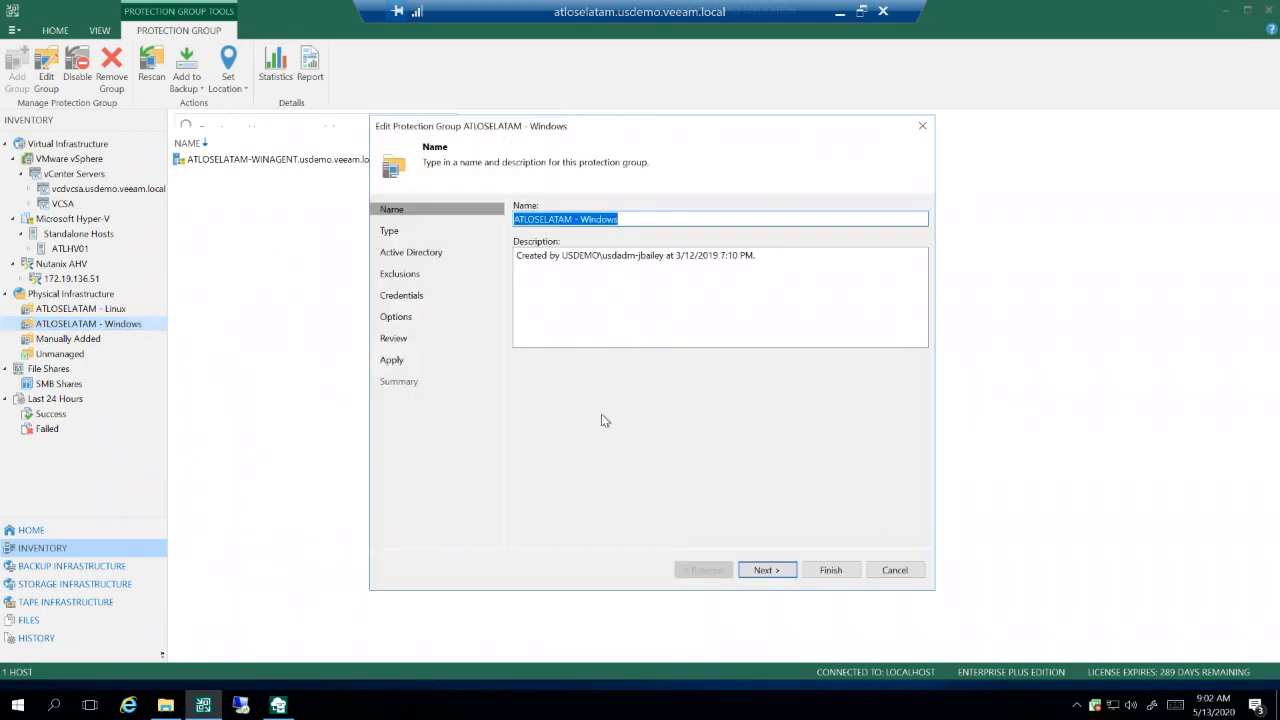
Step: Review the protection group's type and its Active Directory objects, widening the Object column to read the computer name
click(777, 571)
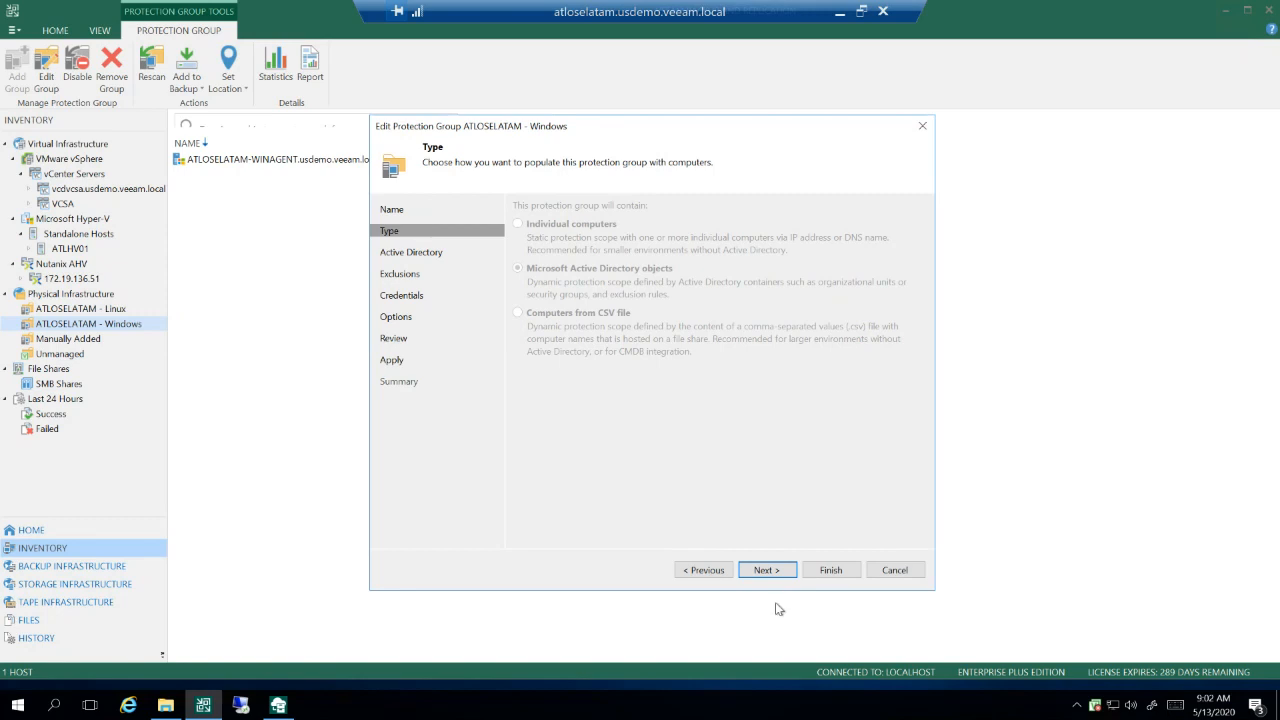
click(766, 570)
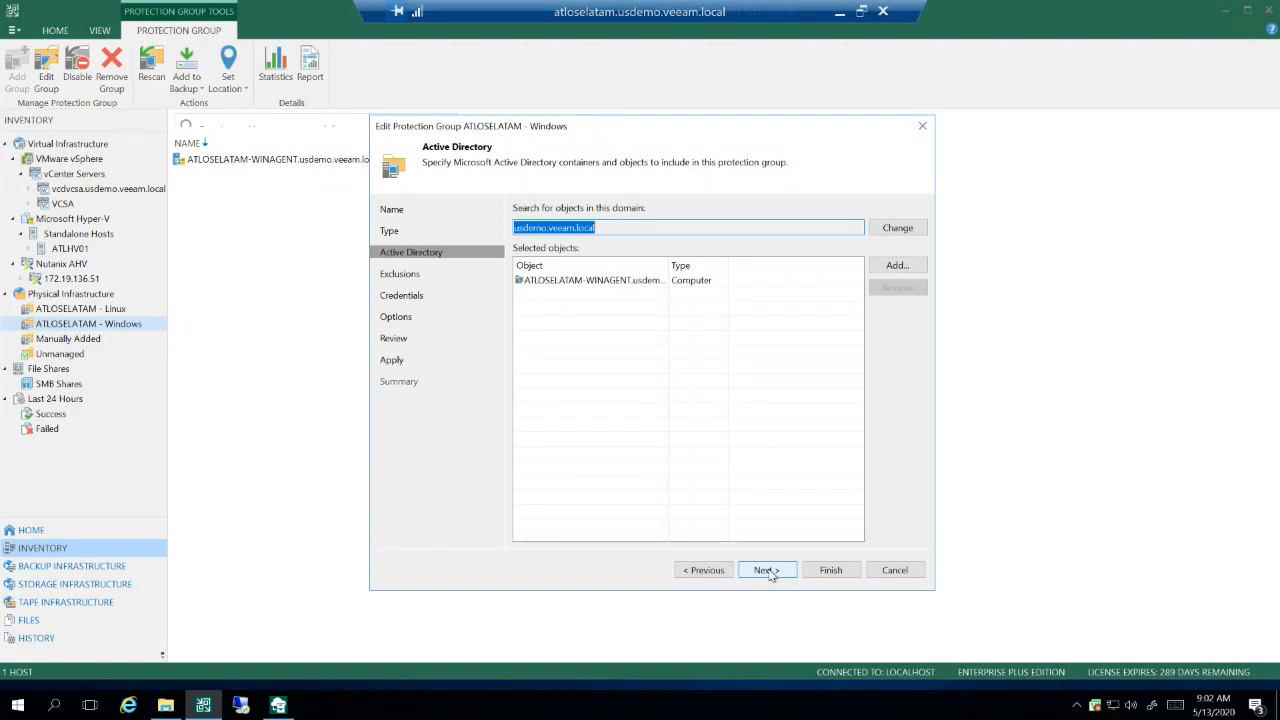
click(694, 280)
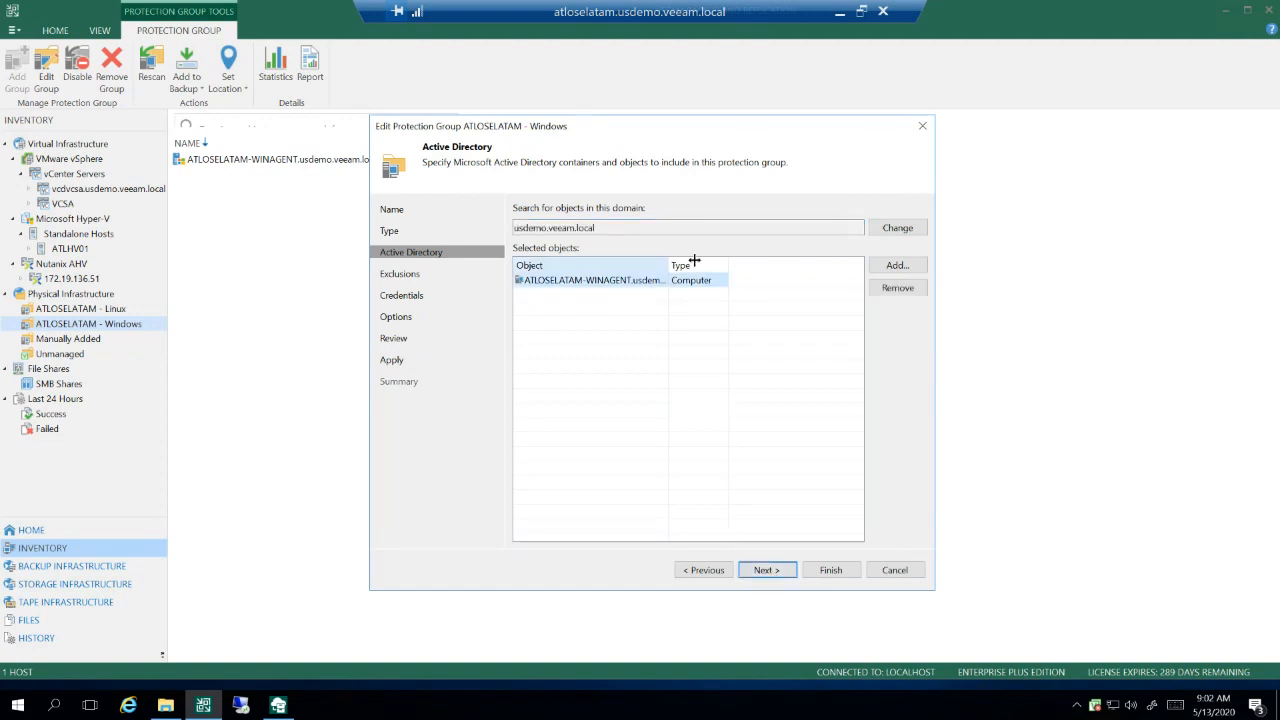
drag(694, 260, 712, 261)
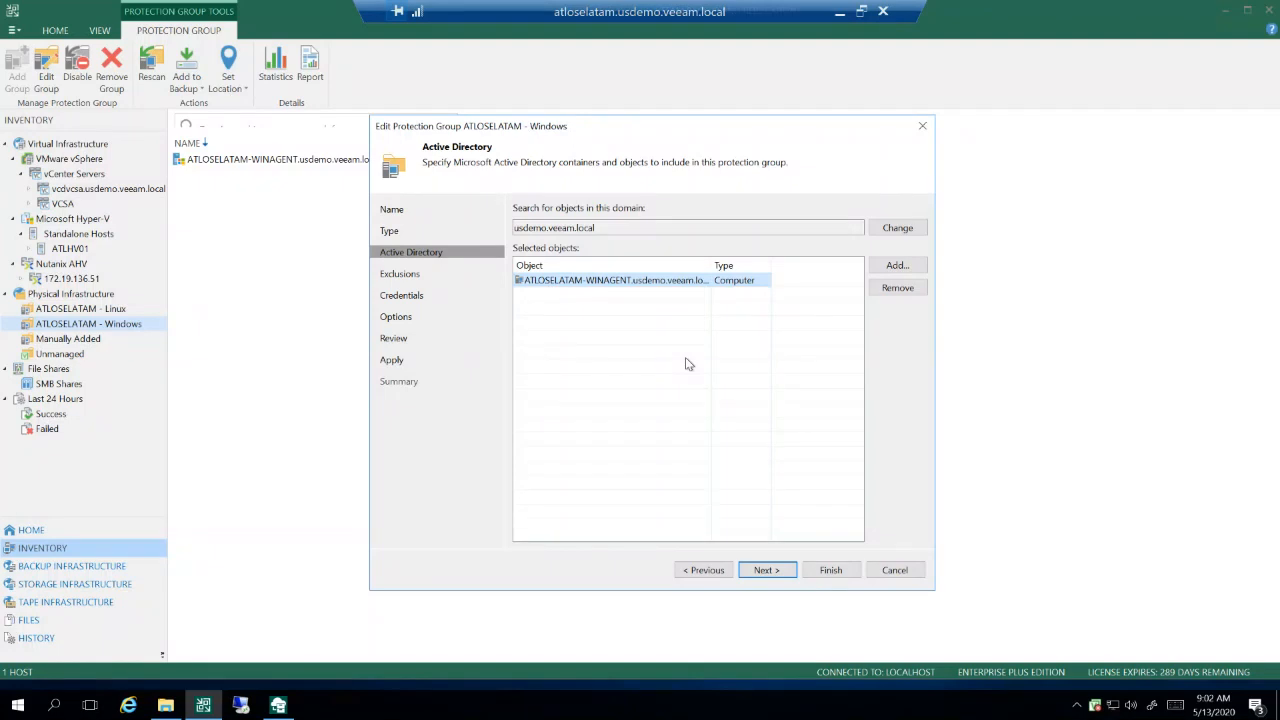
click(766, 570)
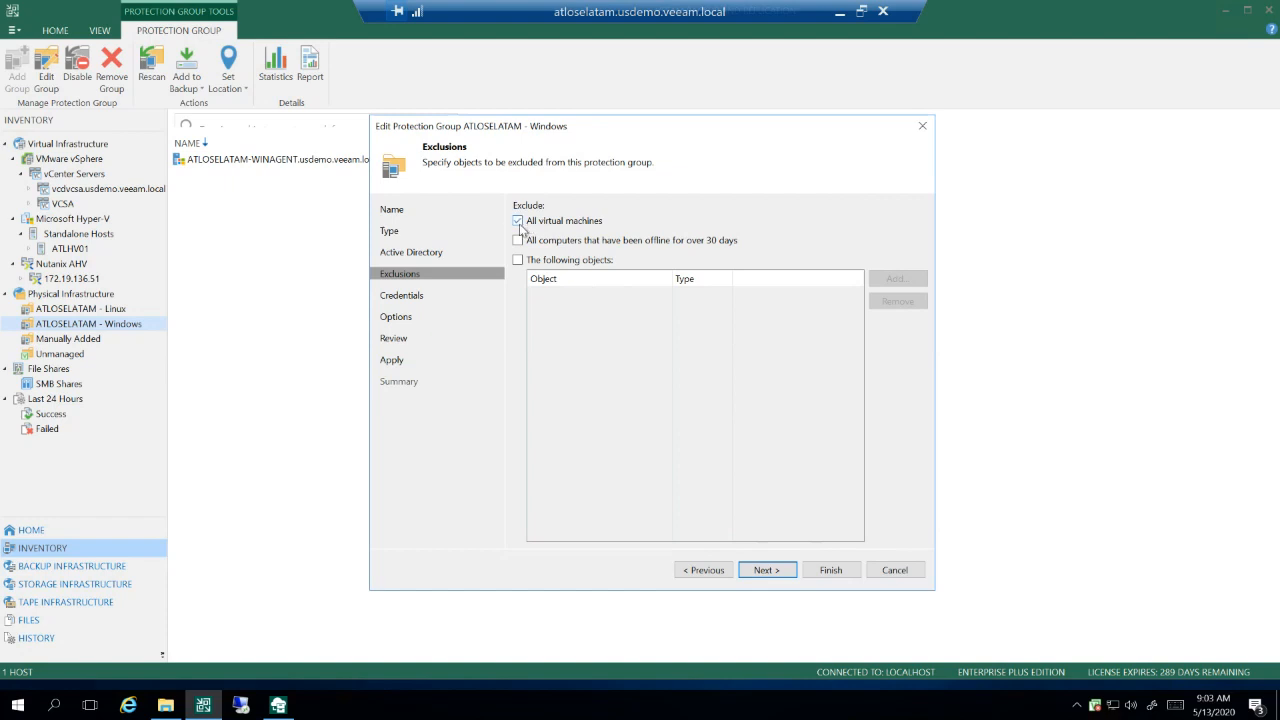
Step: Review the protection group's credentials, its discovery and agent deployment options, and the components for the distribution server
click(767, 572)
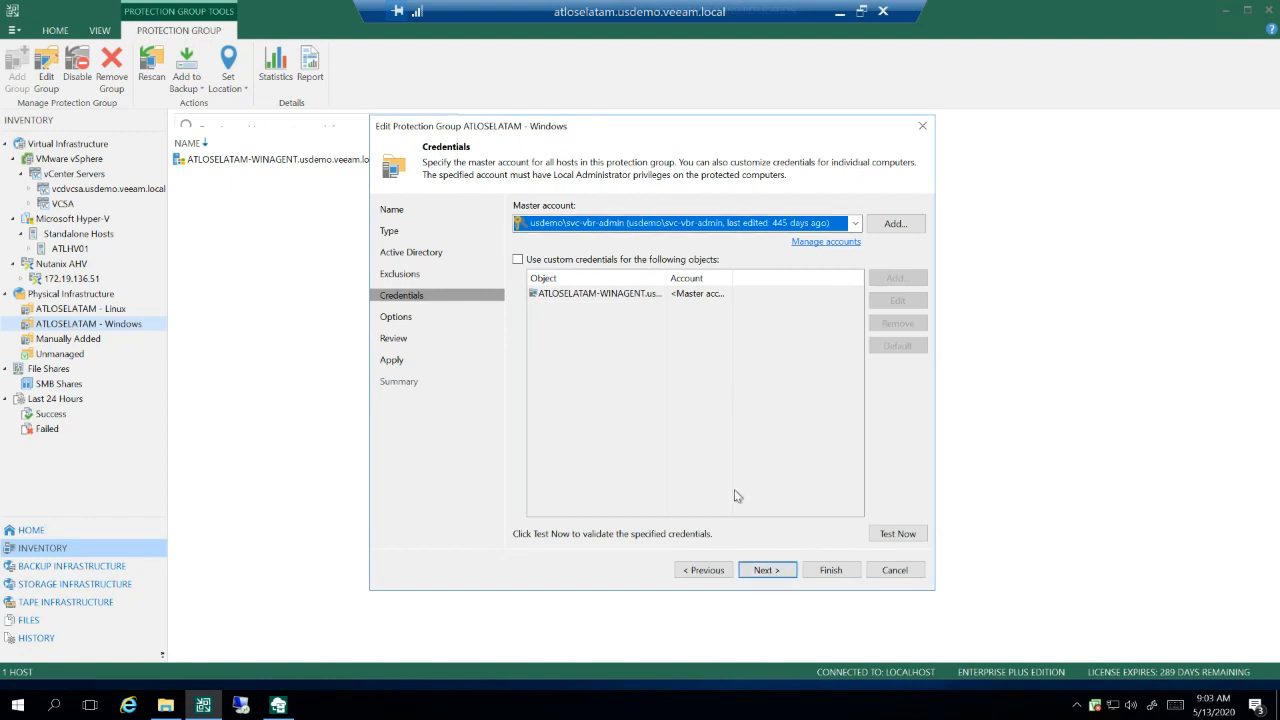
click(772, 577)
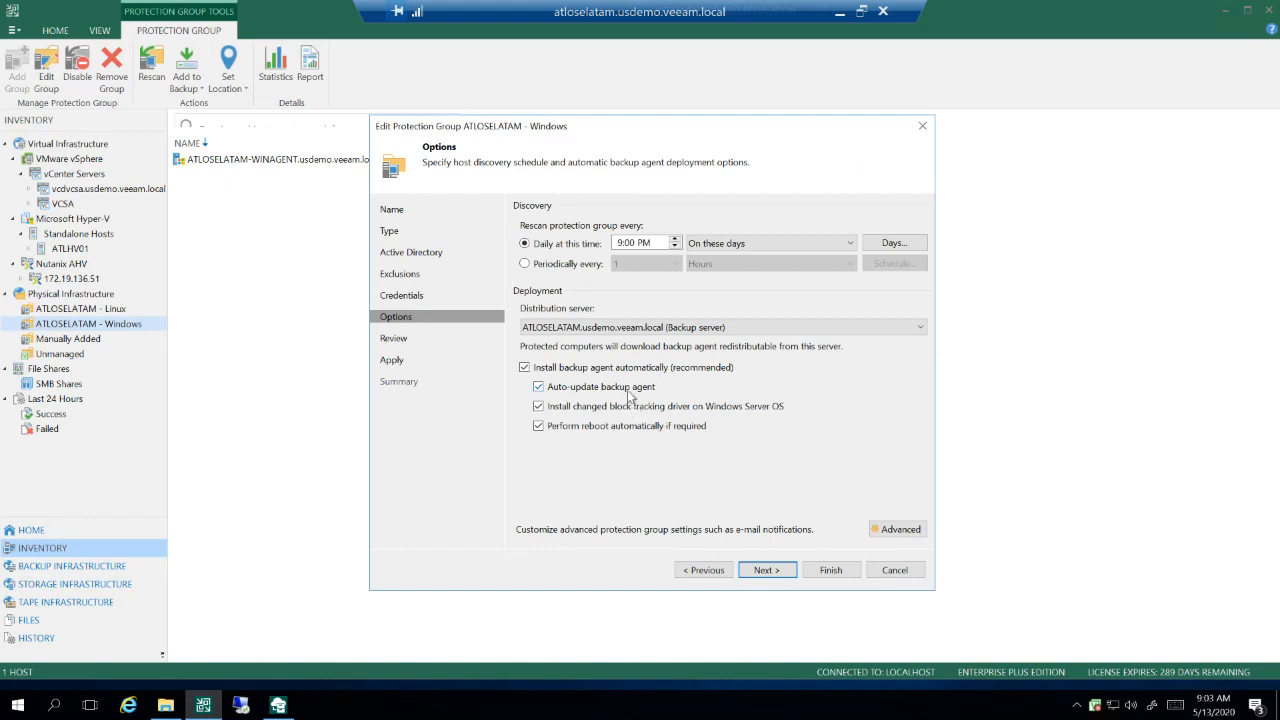
click(539, 430)
click(765, 570)
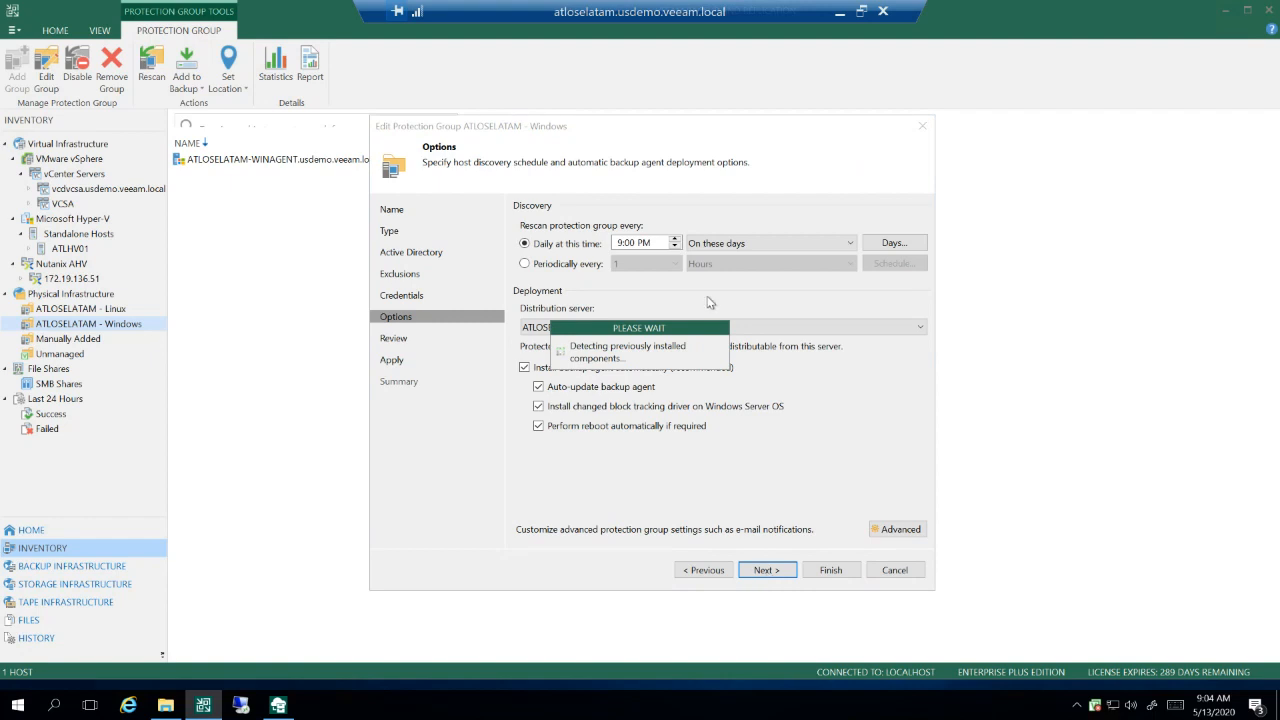
Step: Exit the protection group wizard without applying changes and display the list of all backup jobs
click(899, 576)
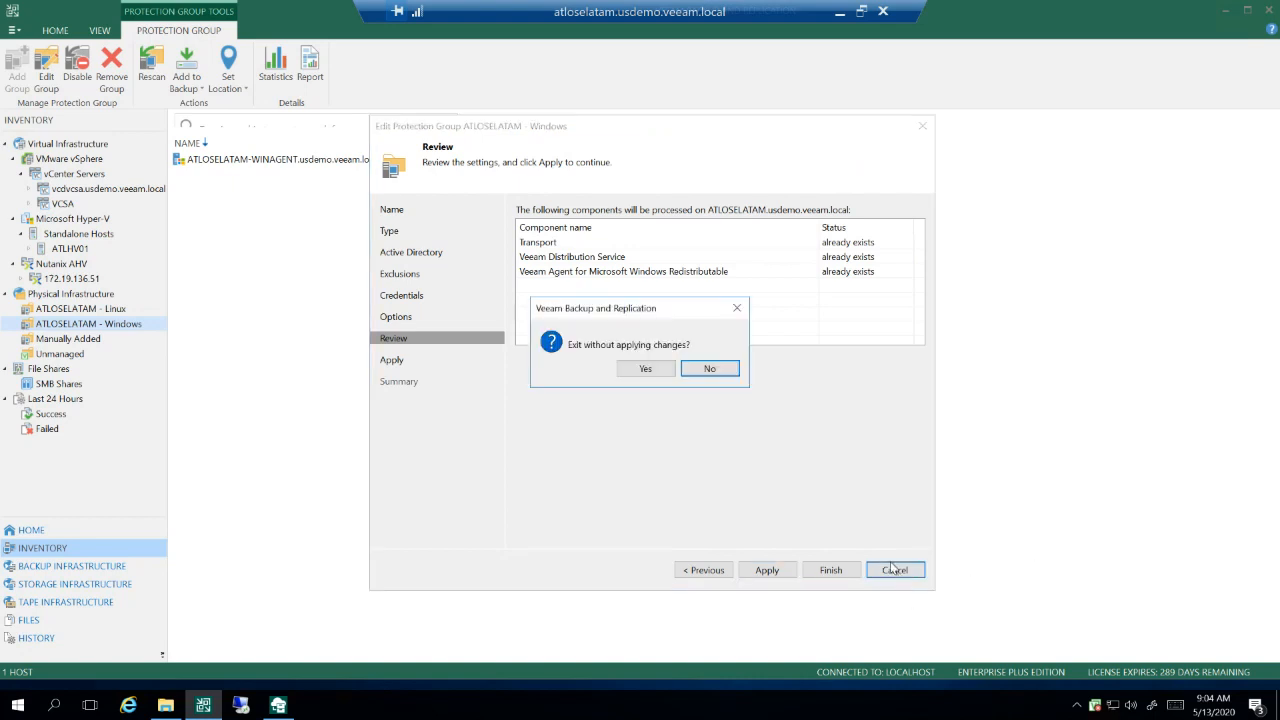
click(645, 369)
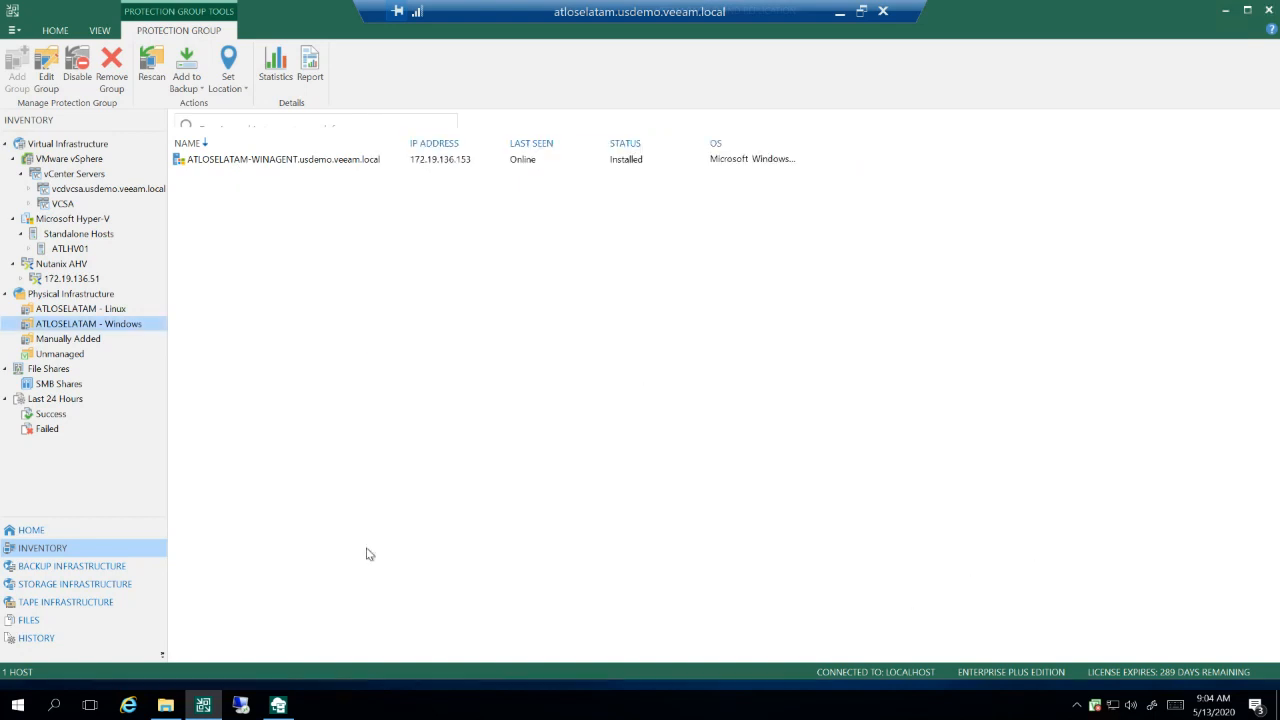
click(40, 535)
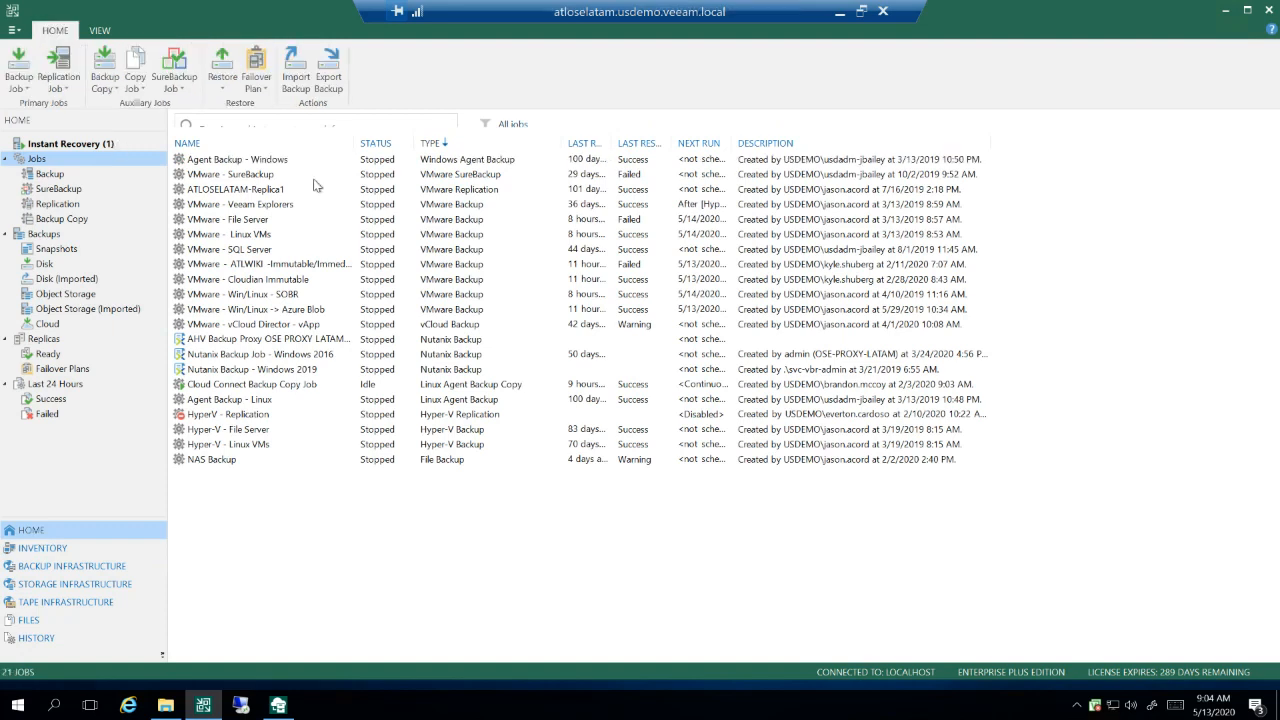
Step: Open the Agent Backup - Windows job for editing to view its job mode, and close it without changes
click(268, 162)
right_click(268, 162)
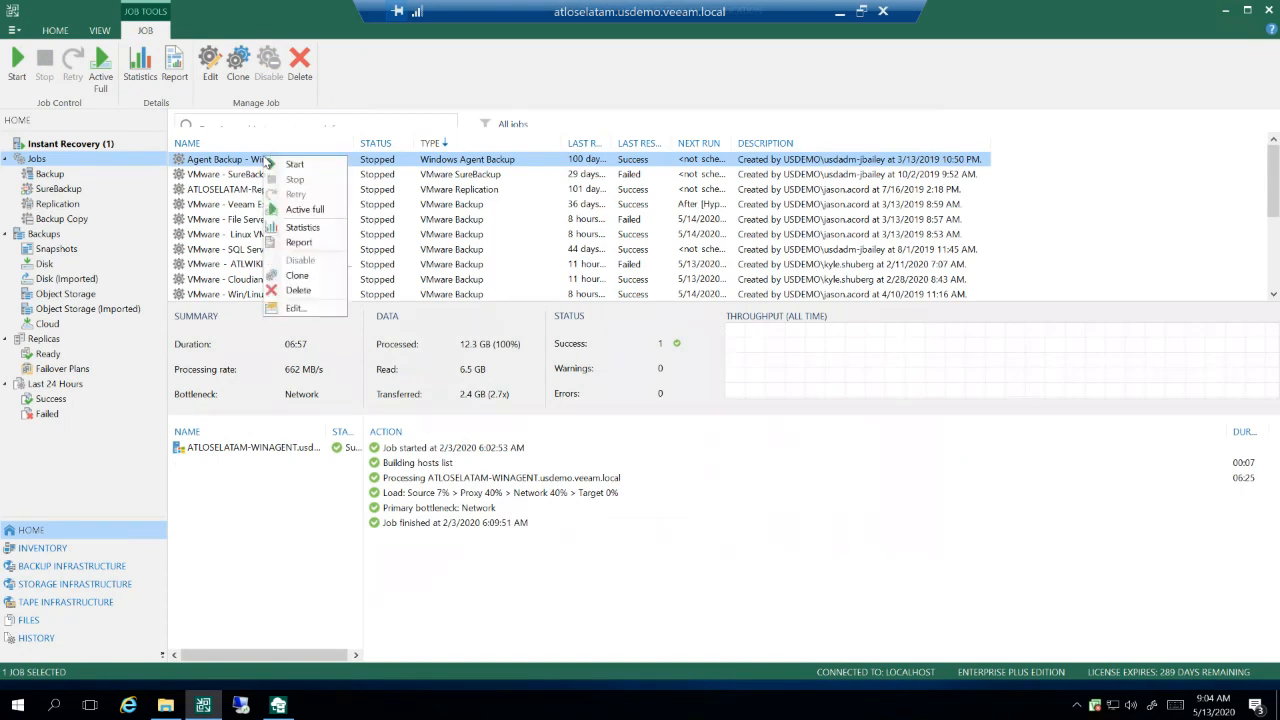
click(300, 304)
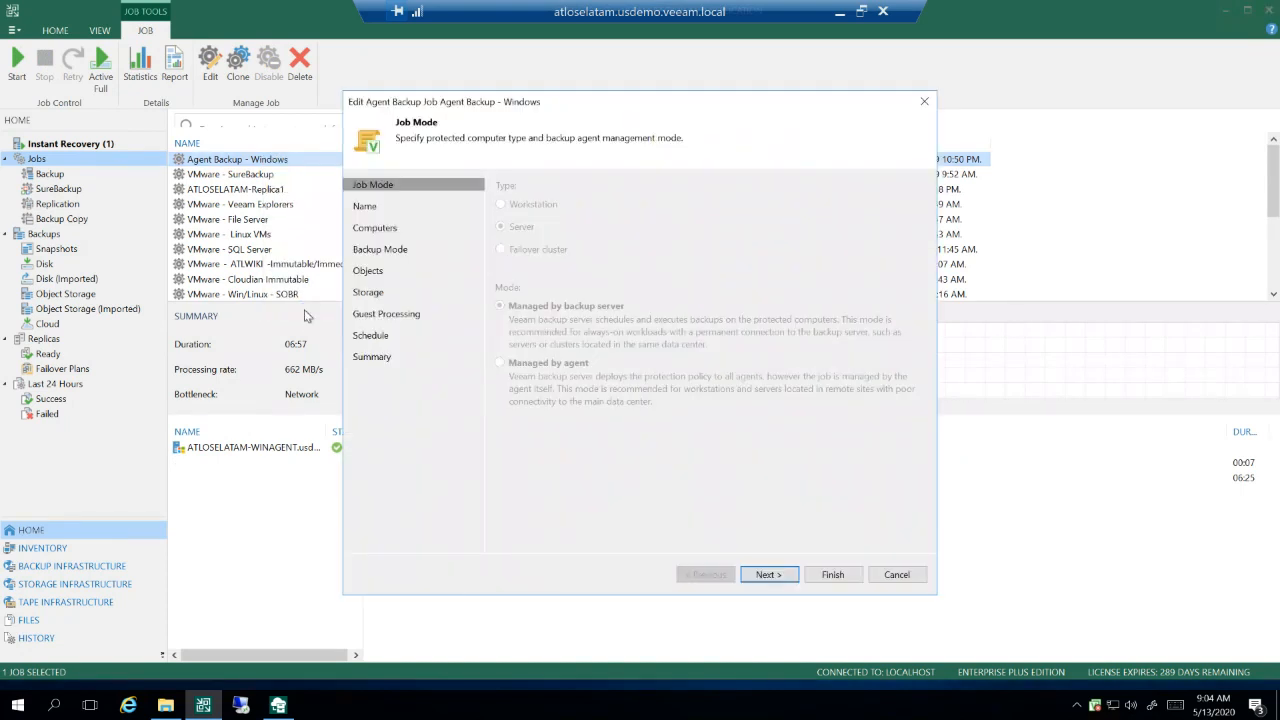
click(897, 574)
Step: Start a new agent backup job for the ATLOSELATAM-WINAGENT computer in the ATLOSELATAM - Windows protection group
click(72, 566)
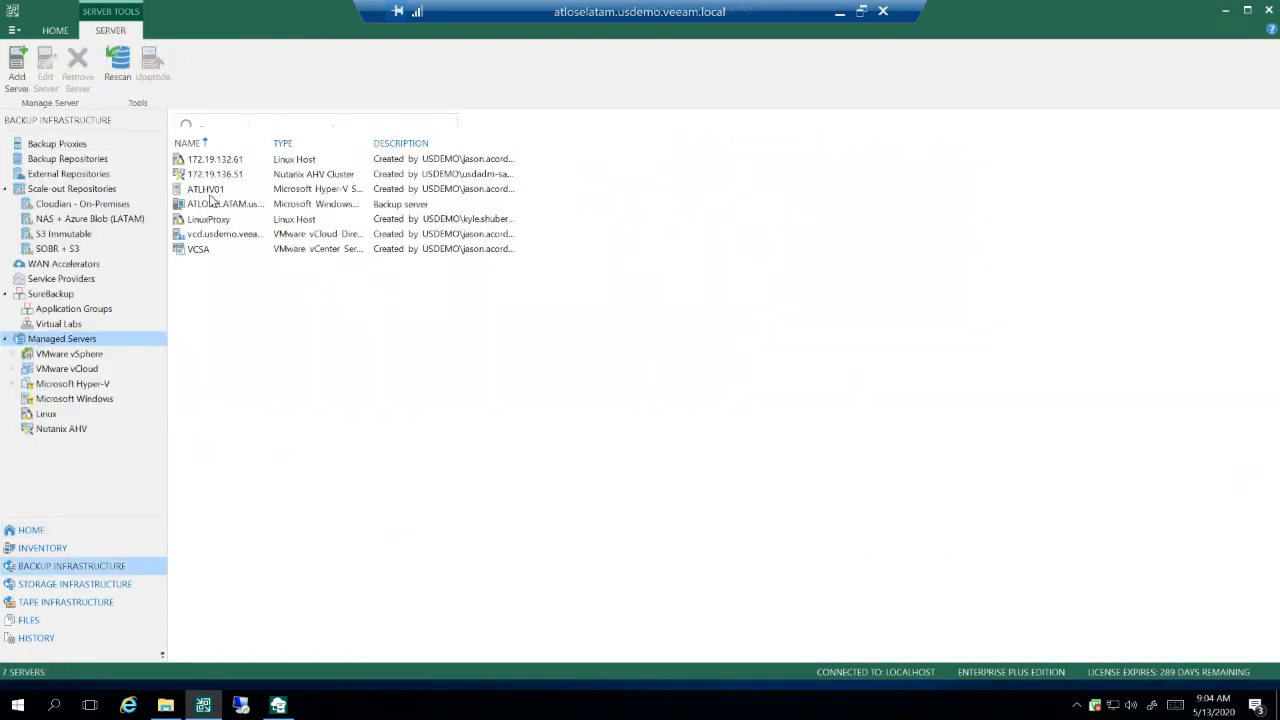
click(72, 552)
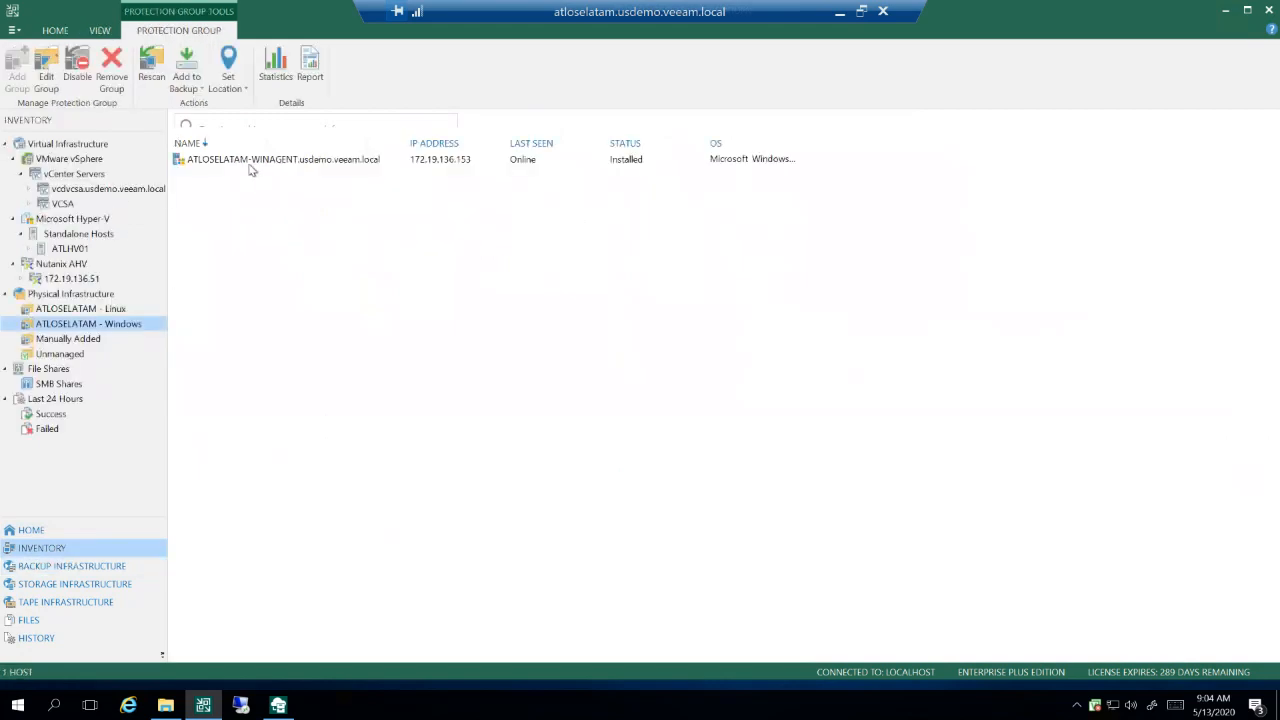
click(250, 166)
right_click(250, 166)
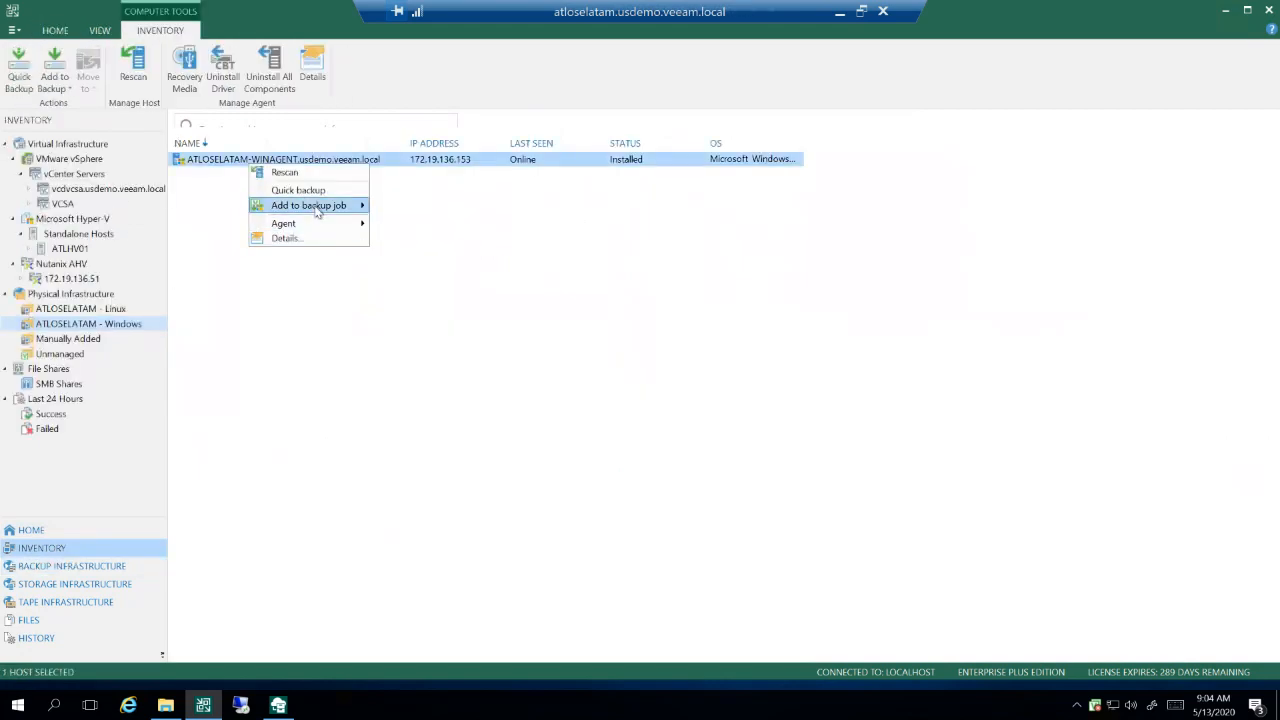
mouse_move(318, 211)
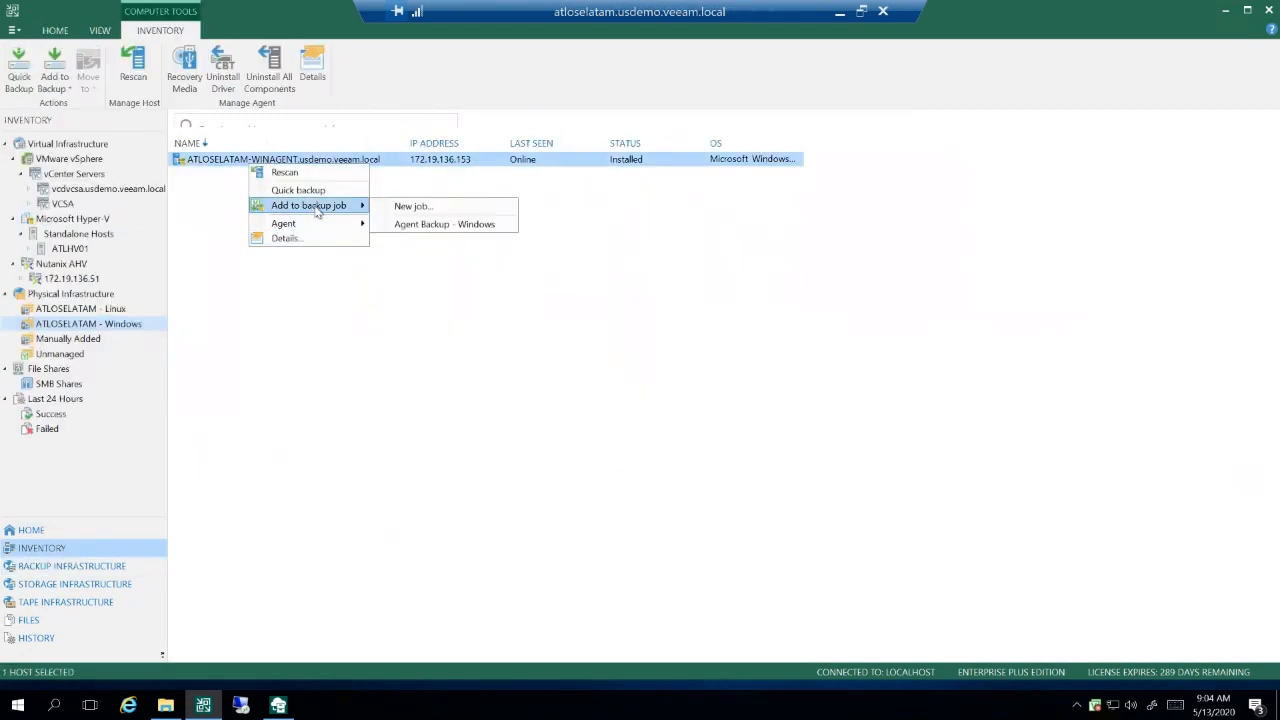
click(412, 207)
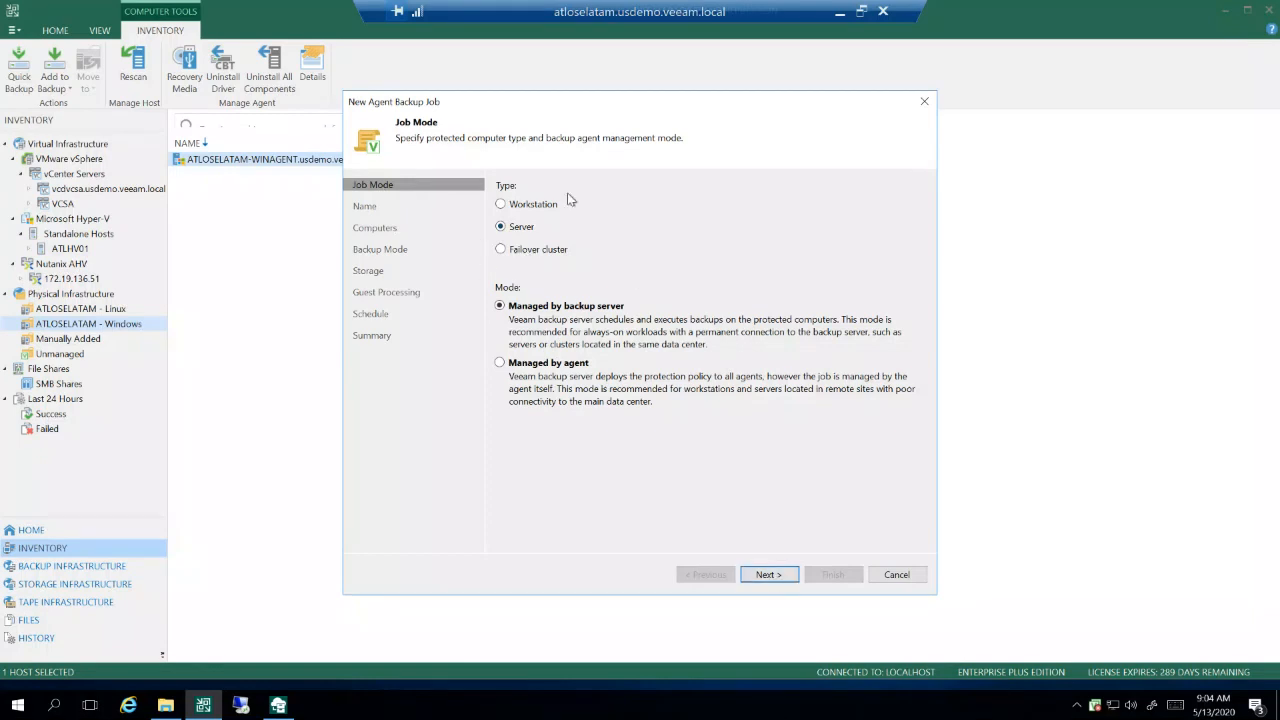
Step: Review the new agent job's server mode, protected computers and backup mode, keeping the entire computer selected
click(768, 574)
click(766, 576)
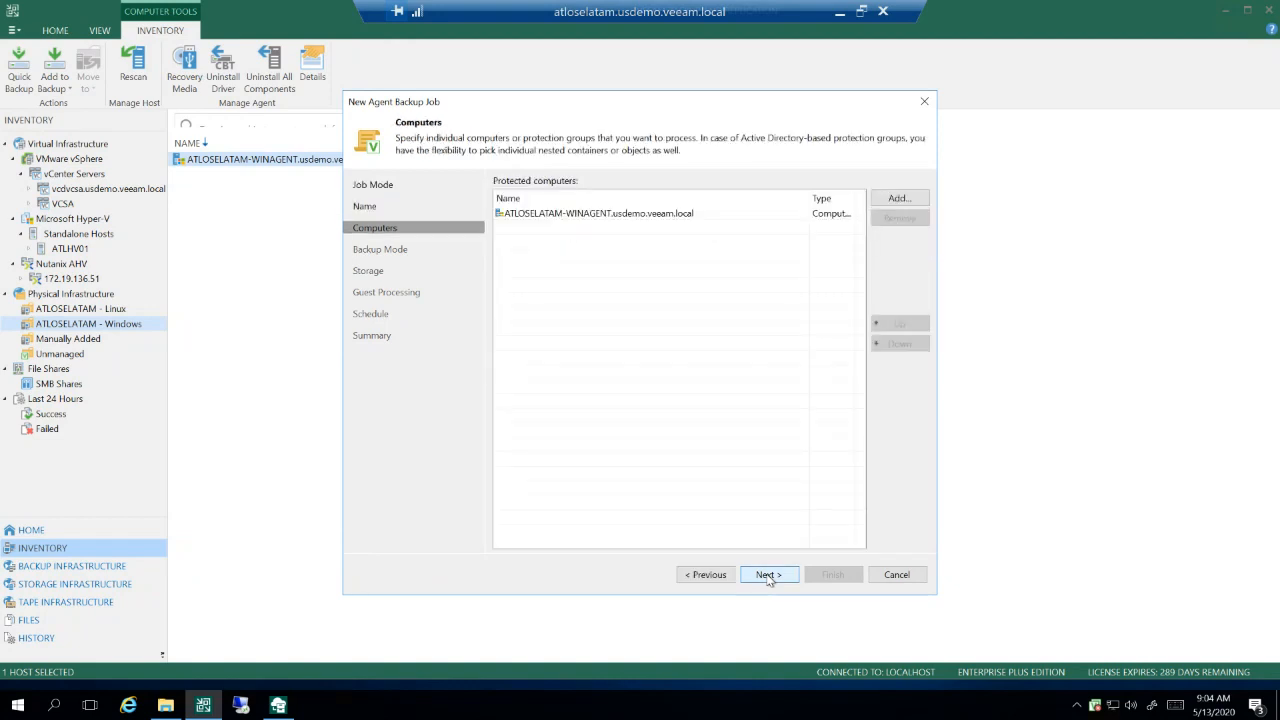
click(768, 577)
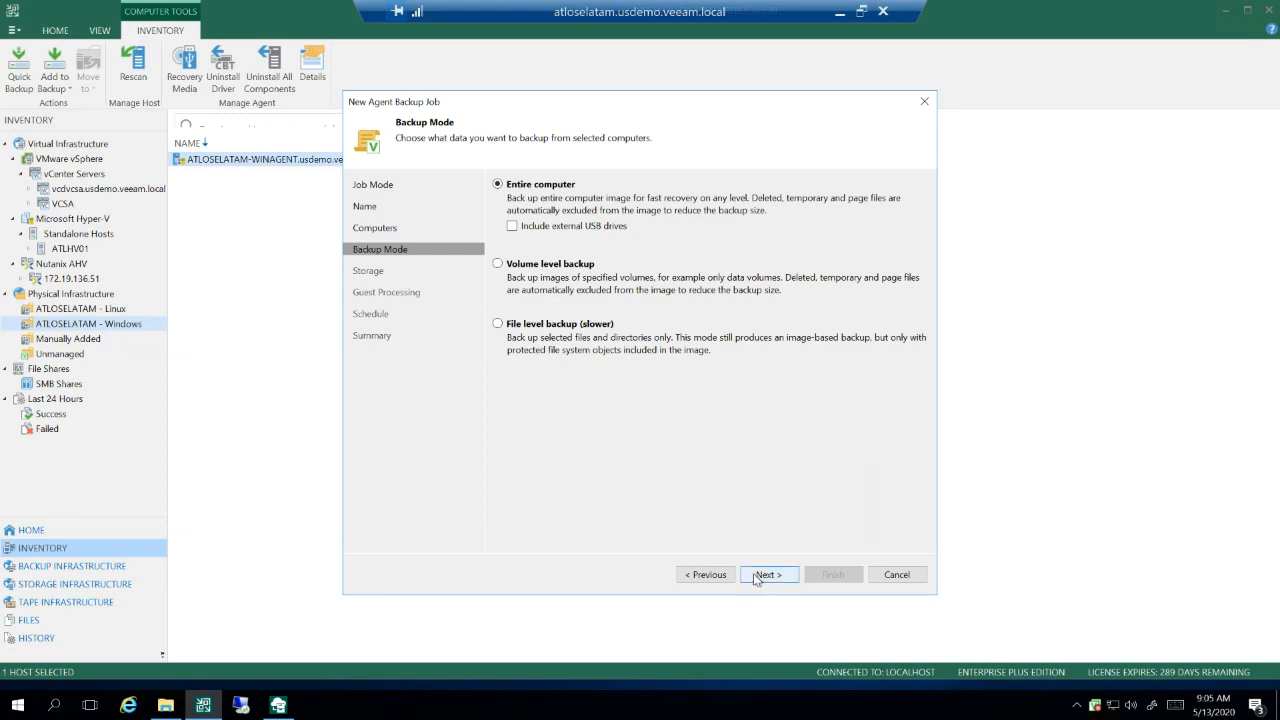
click(766, 575)
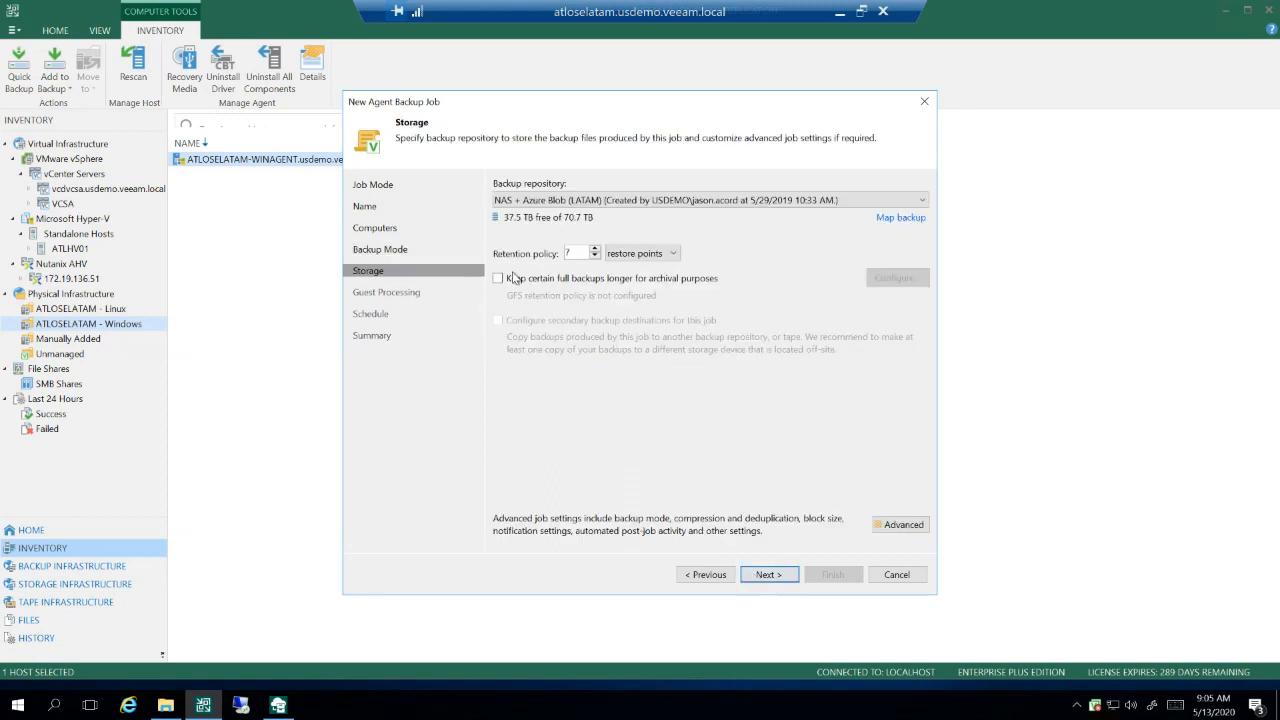
Step: Review the job's retention policy, guest processing and schedule pages, and exit the wizard without creating the job
drag(577, 254, 548, 252)
click(768, 576)
click(768, 575)
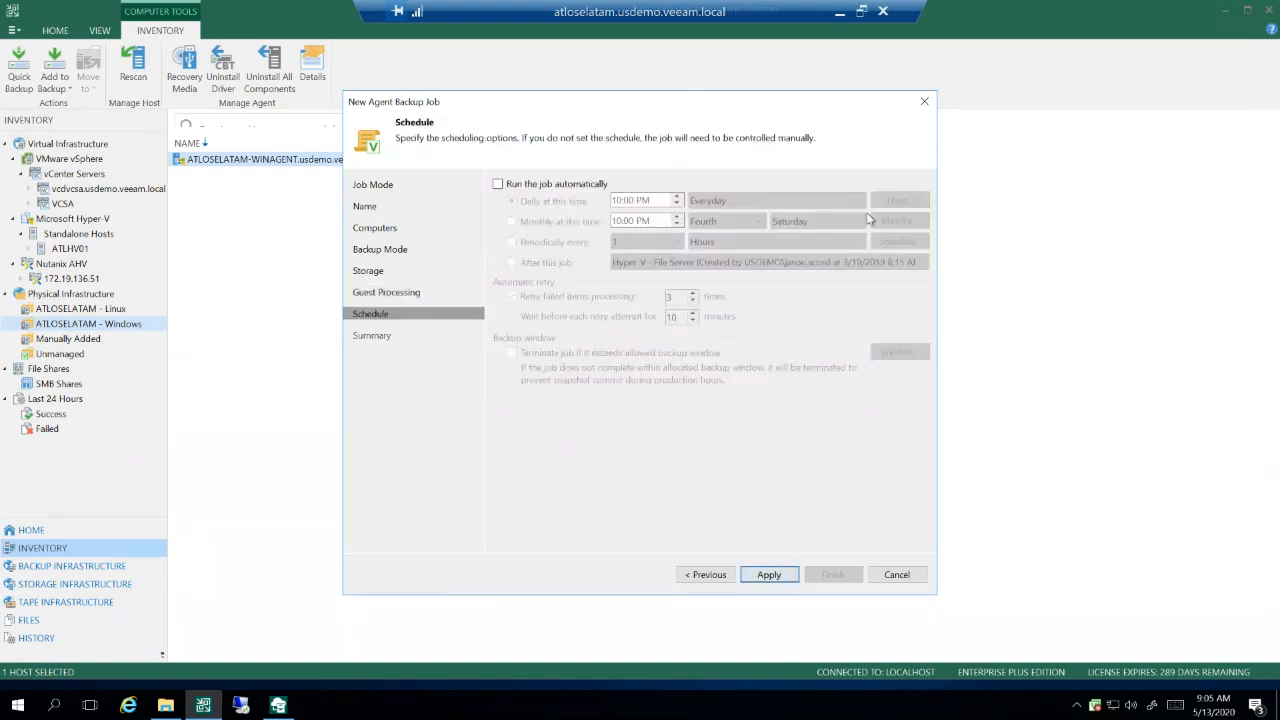
click(905, 575)
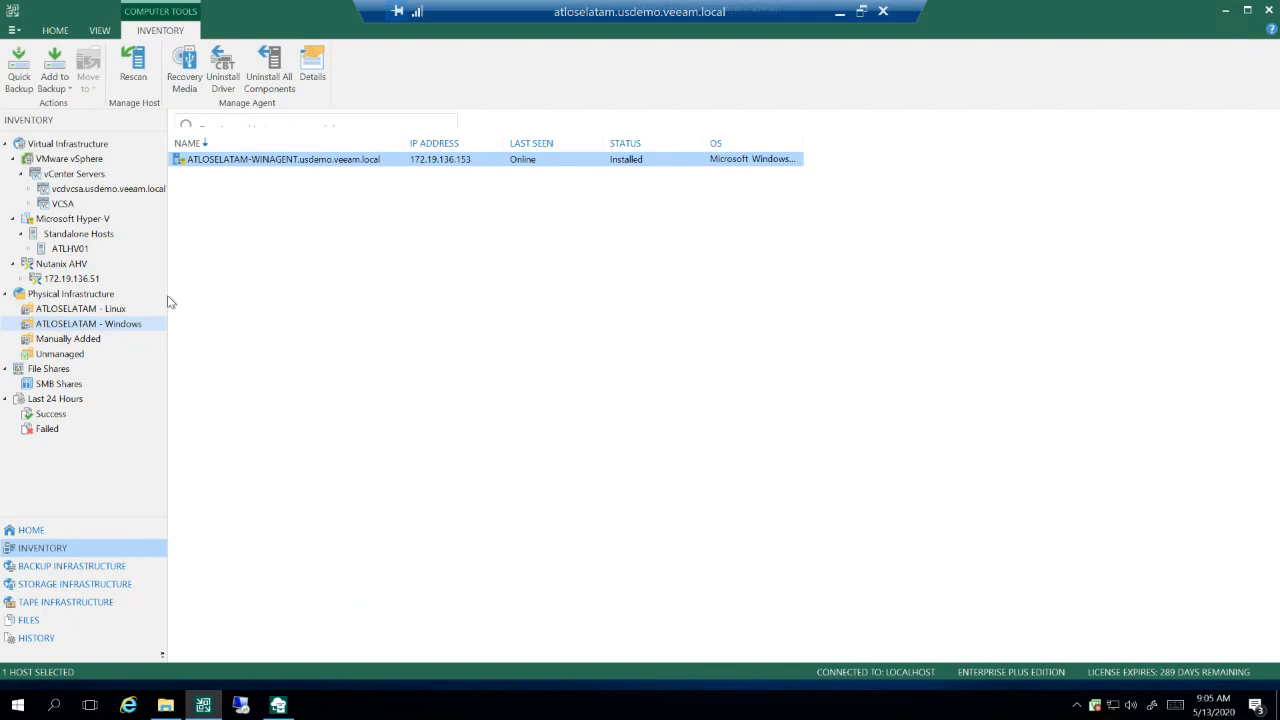
Step: Display the backups stored on disk and expand Agent Backup - Linux and Agent Backup - Windows
click(31, 533)
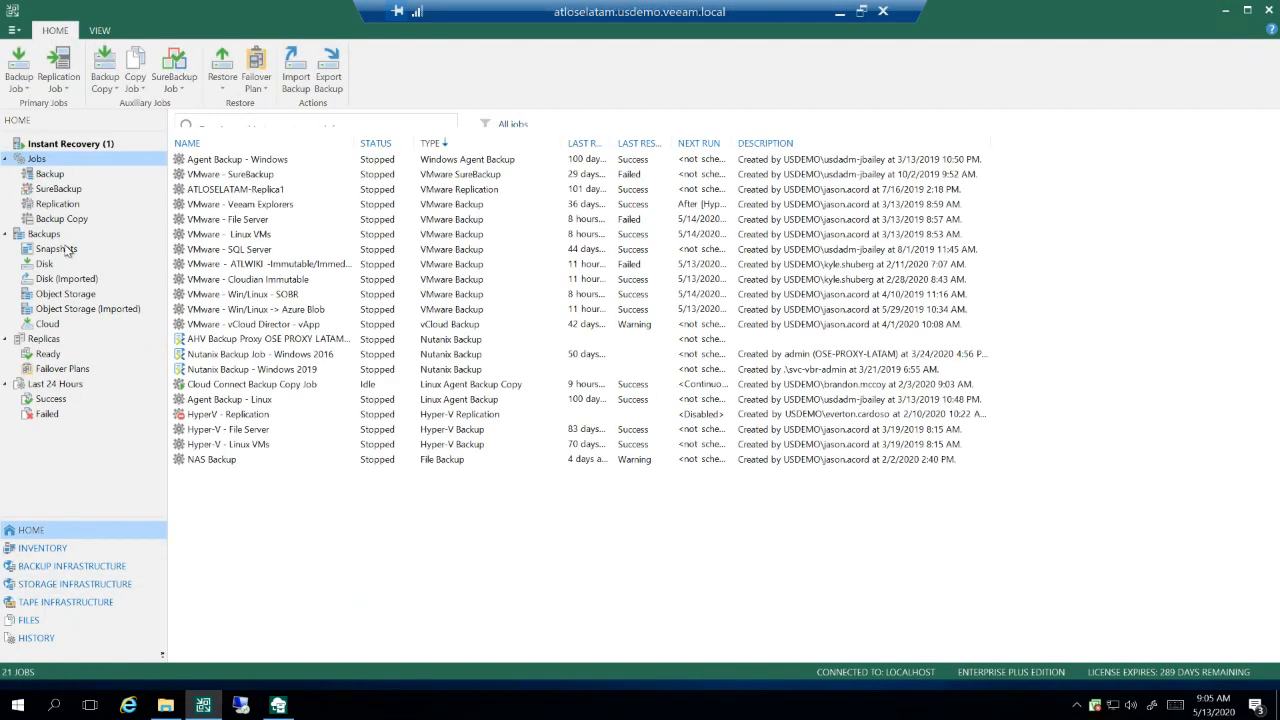
click(72, 266)
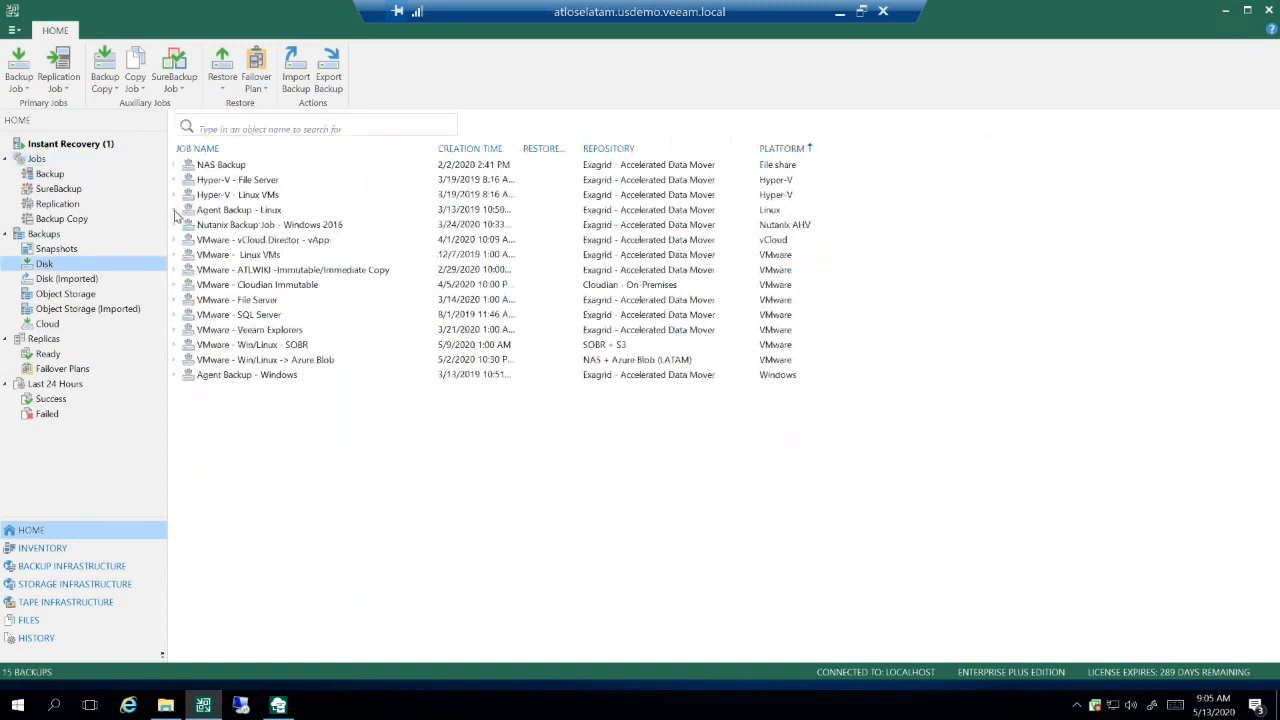
double_click(231, 212)
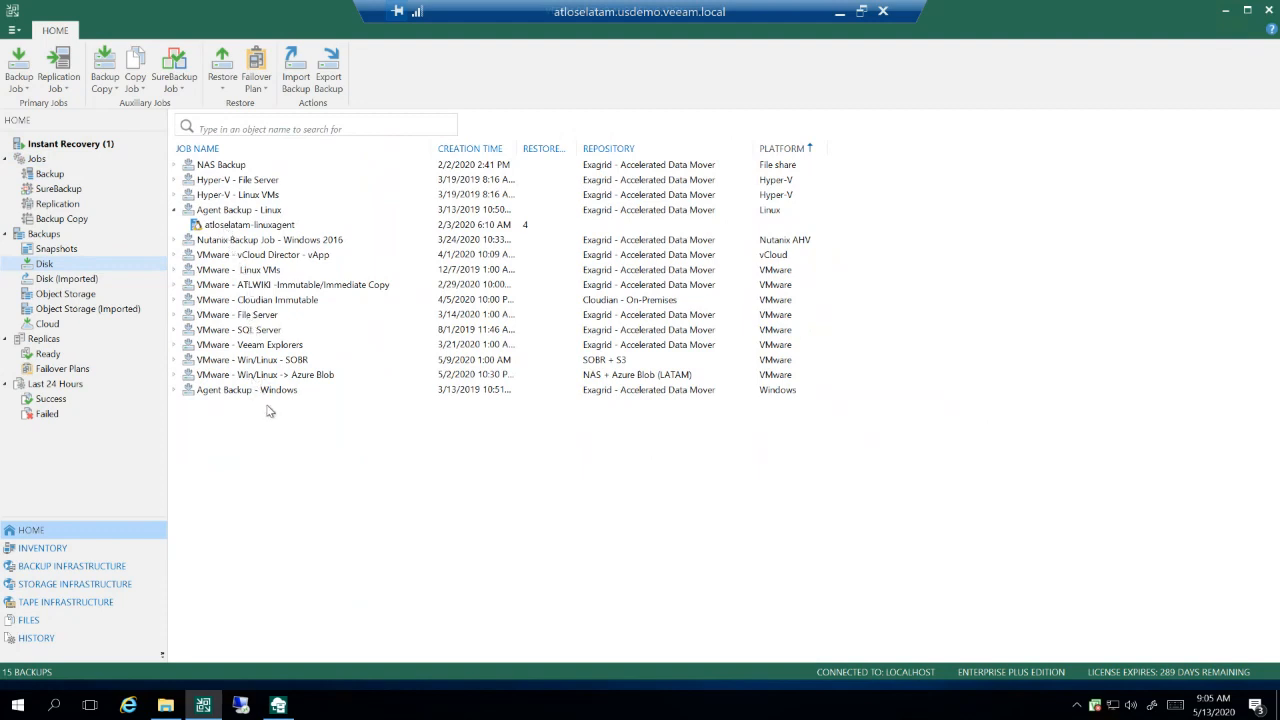
click(175, 390)
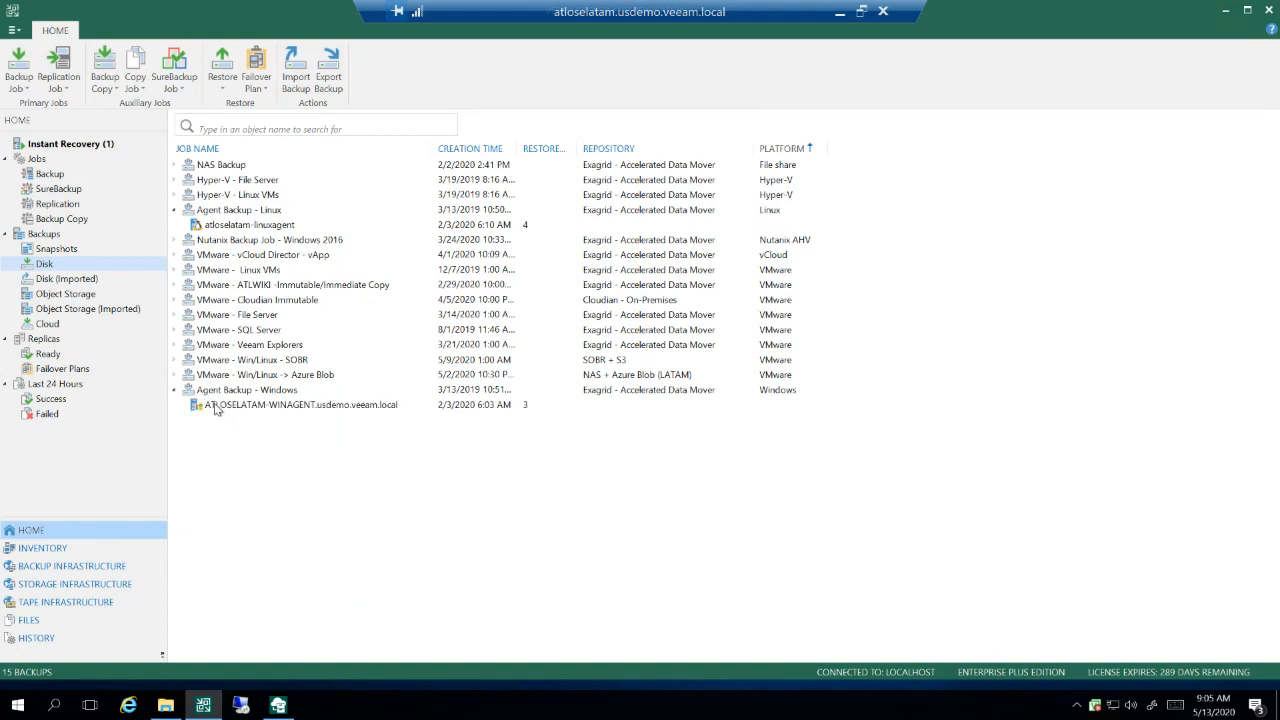
Step: Review the restore options for the ATLOSELATAM-WINAGENT backup and open the Create Recovery Media wizard
right_click(215, 413)
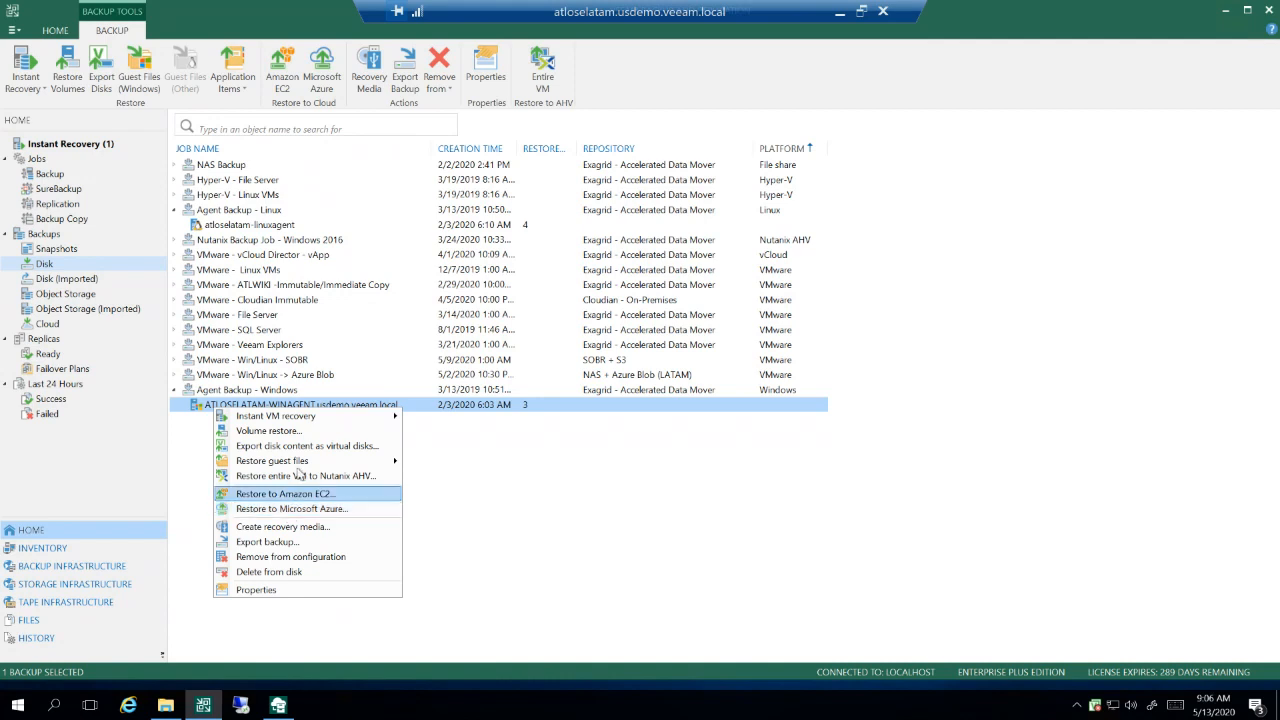
mouse_move(301, 464)
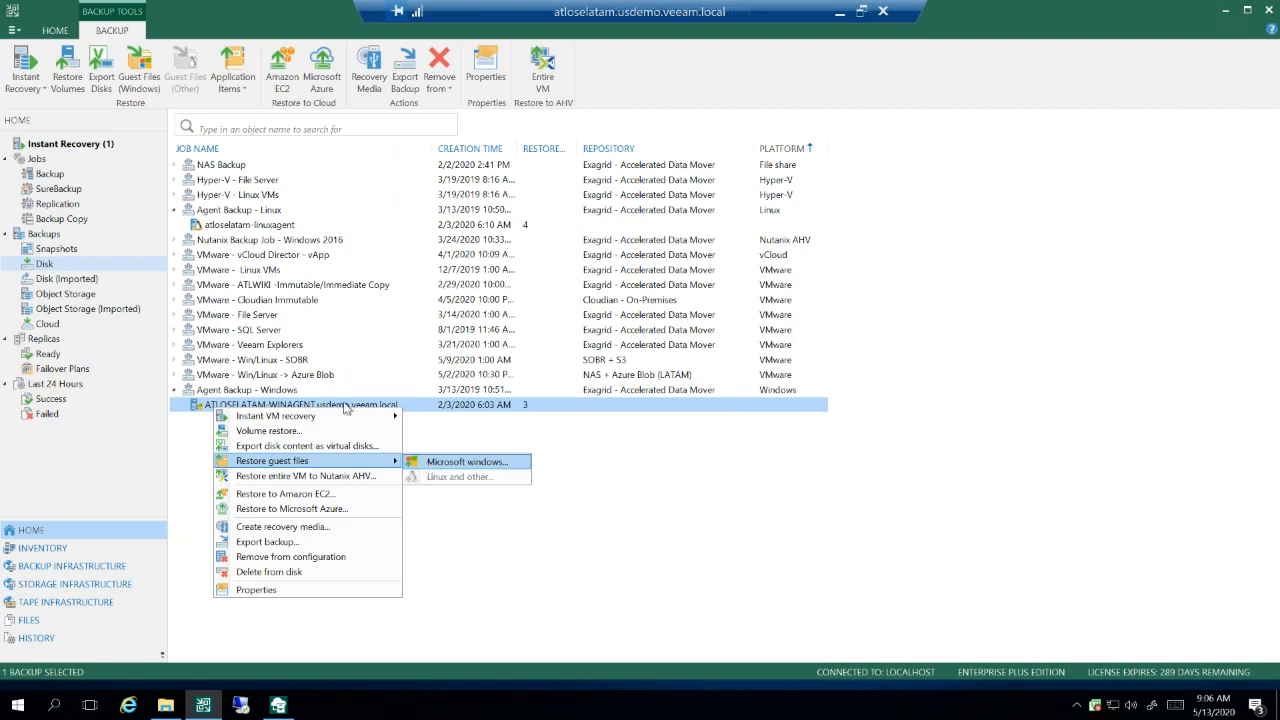
click(308, 527)
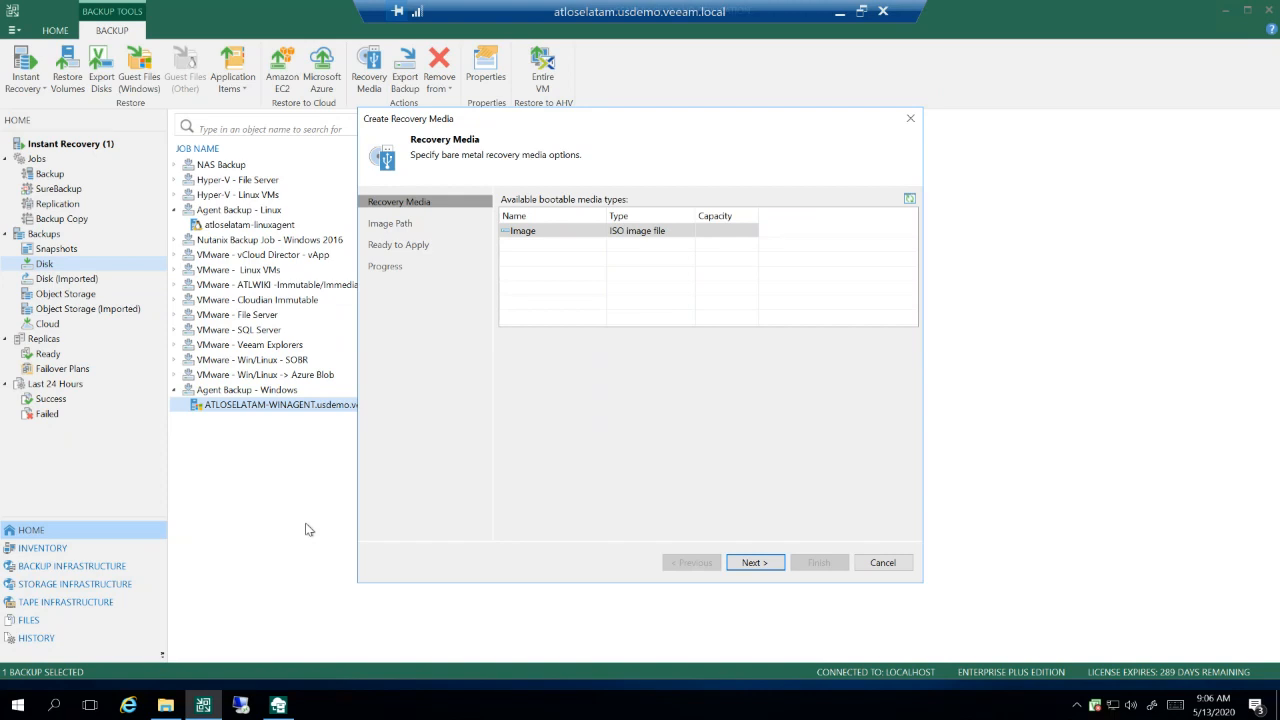
Step: Minimize the remote session, switch to the PowerPoint presentation and present the closing Gracias slide full screen
click(840, 18)
click(103, 637)
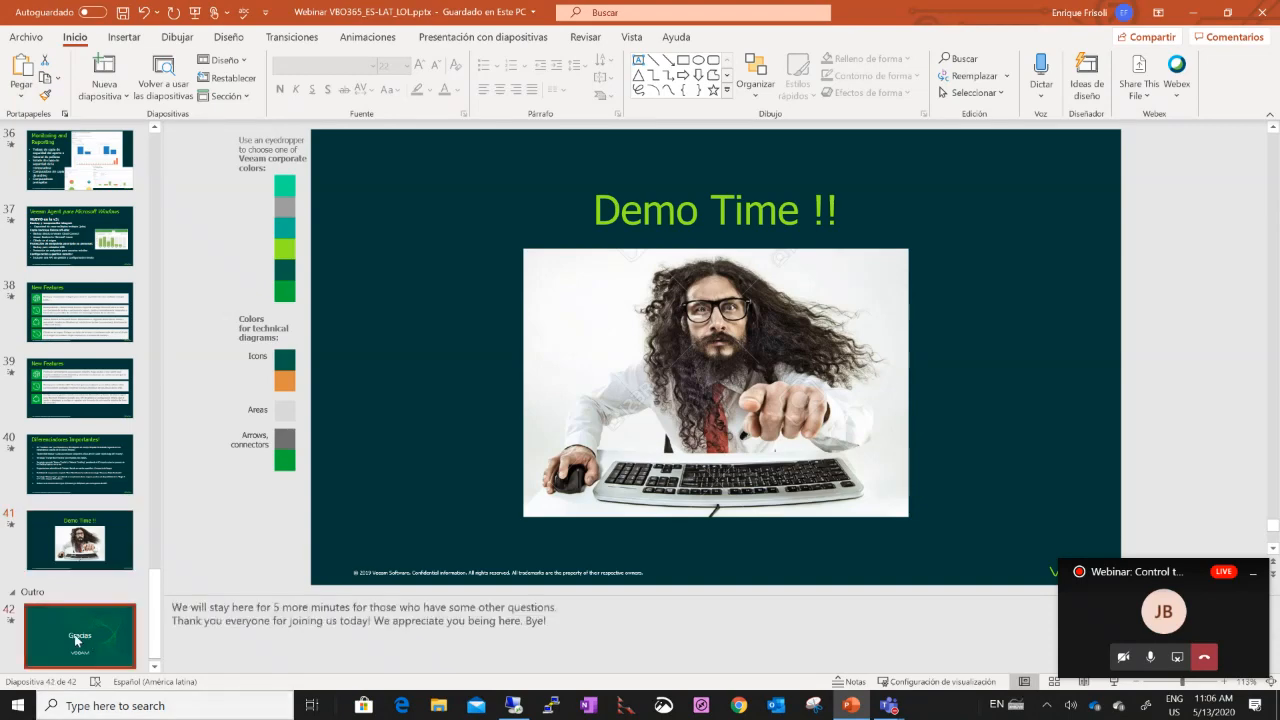
click(1253, 572)
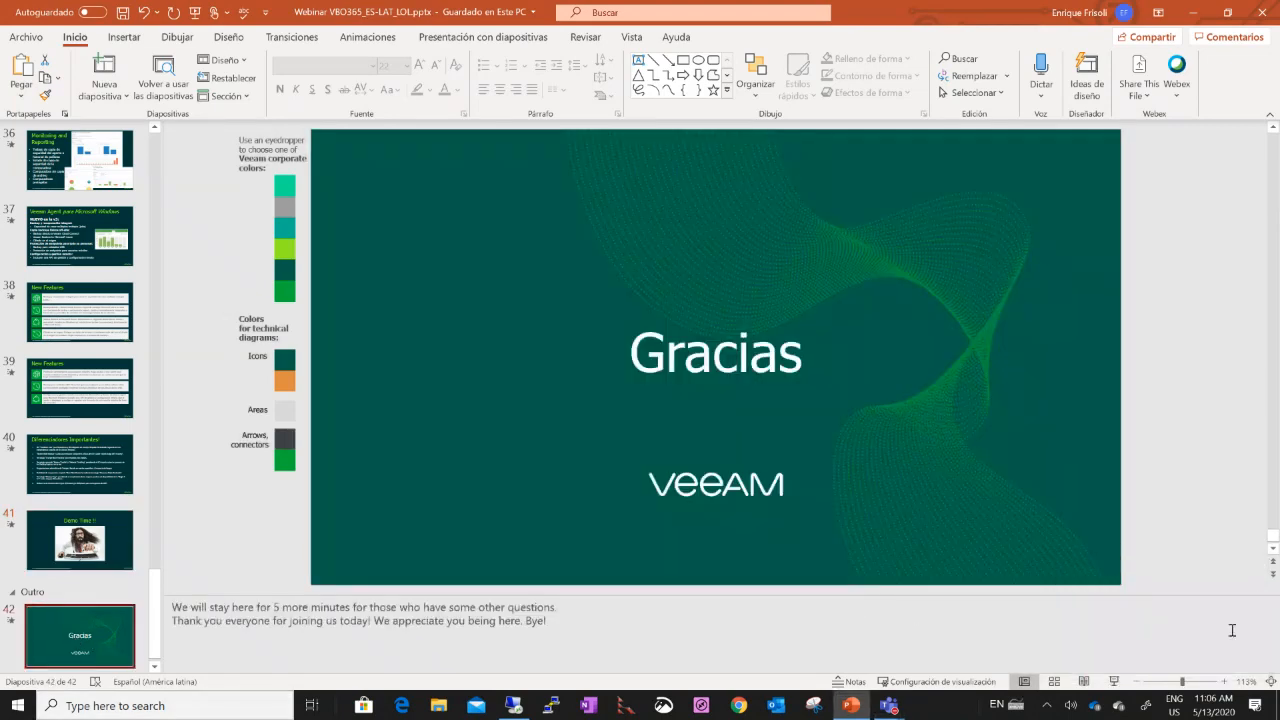
click(1114, 681)
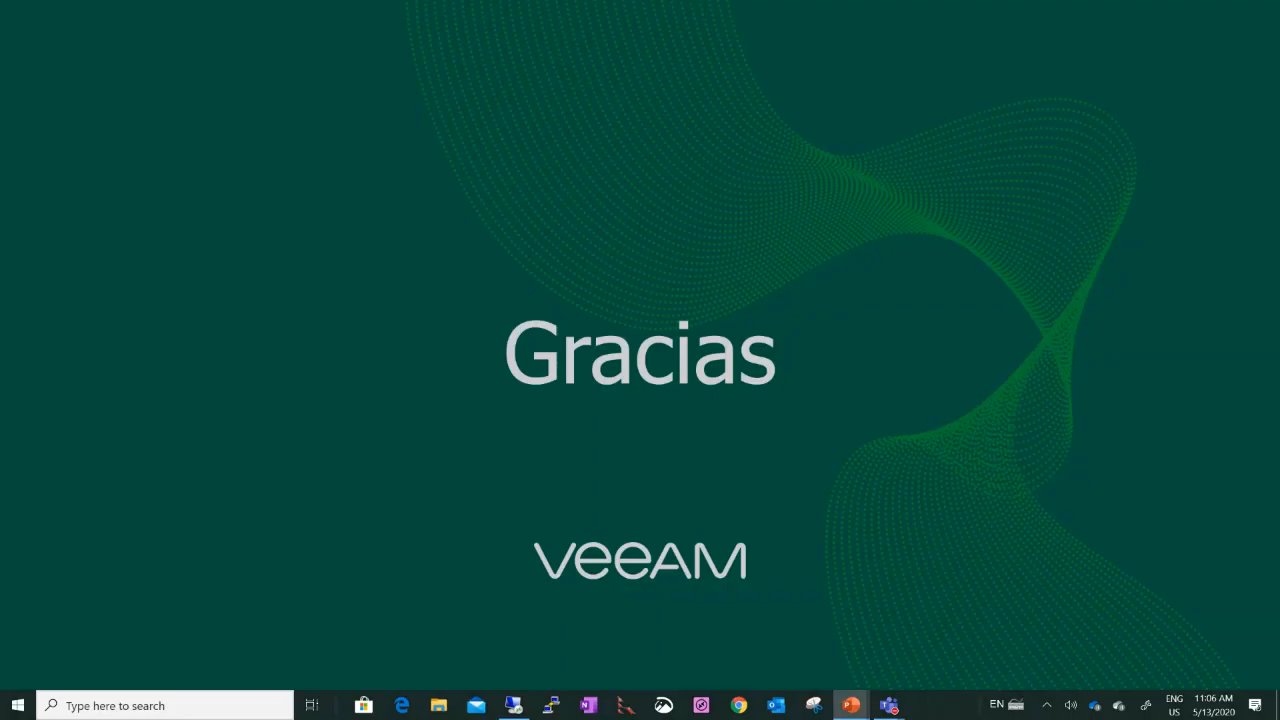